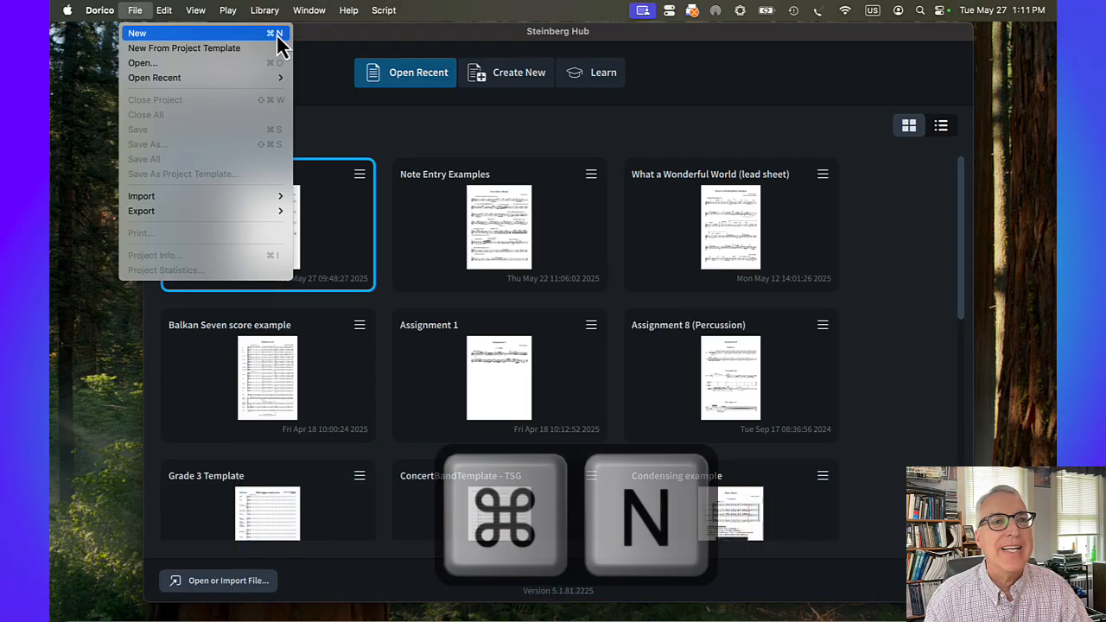
Step: Create a new project and add a single player holding an Oboe from the Woodwinds family
click(331, 80)
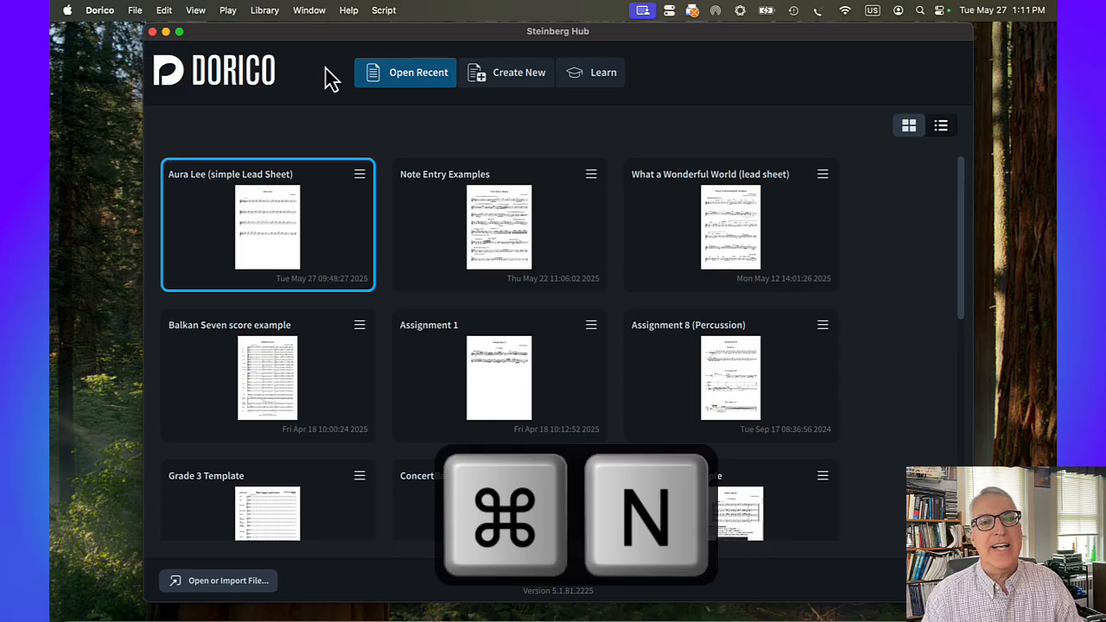
key(super+n)
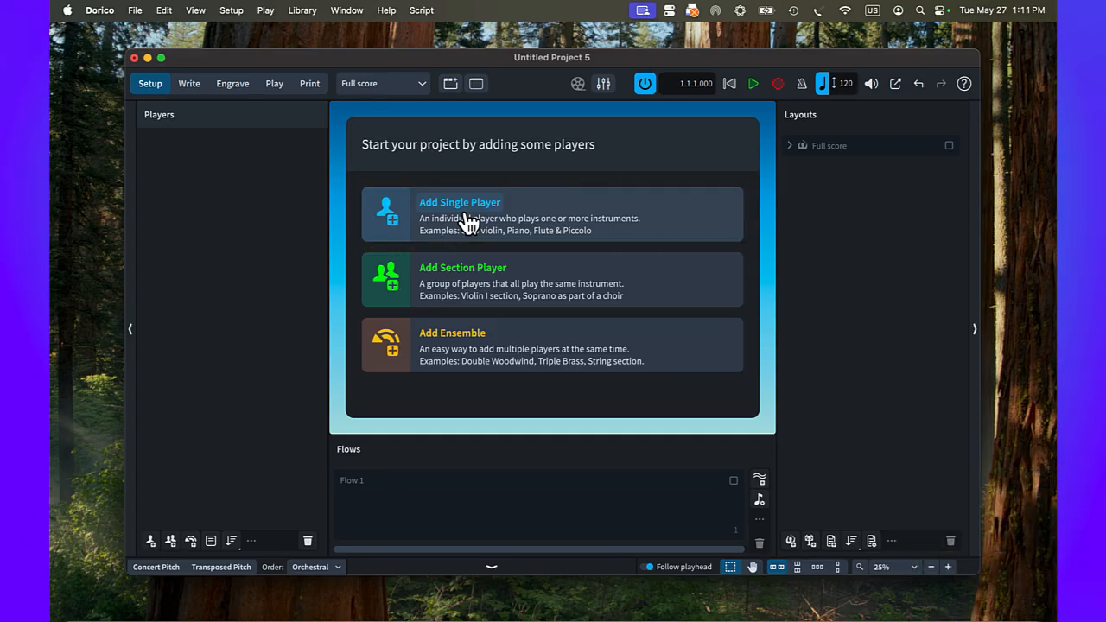
click(466, 222)
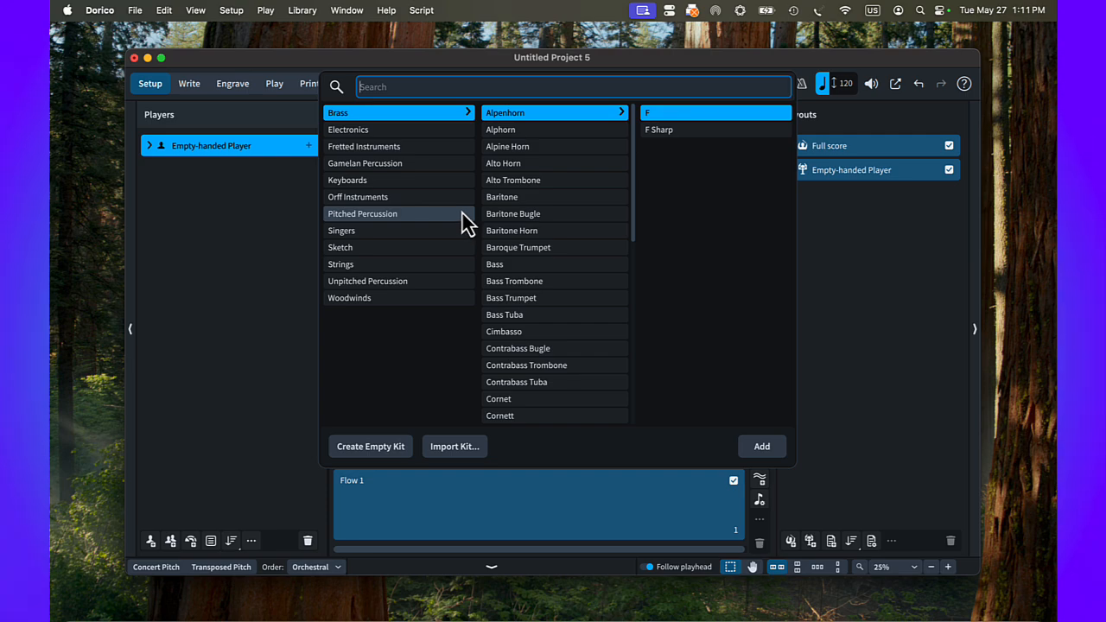
click(347, 301)
scroll(522, 332, down, 10)
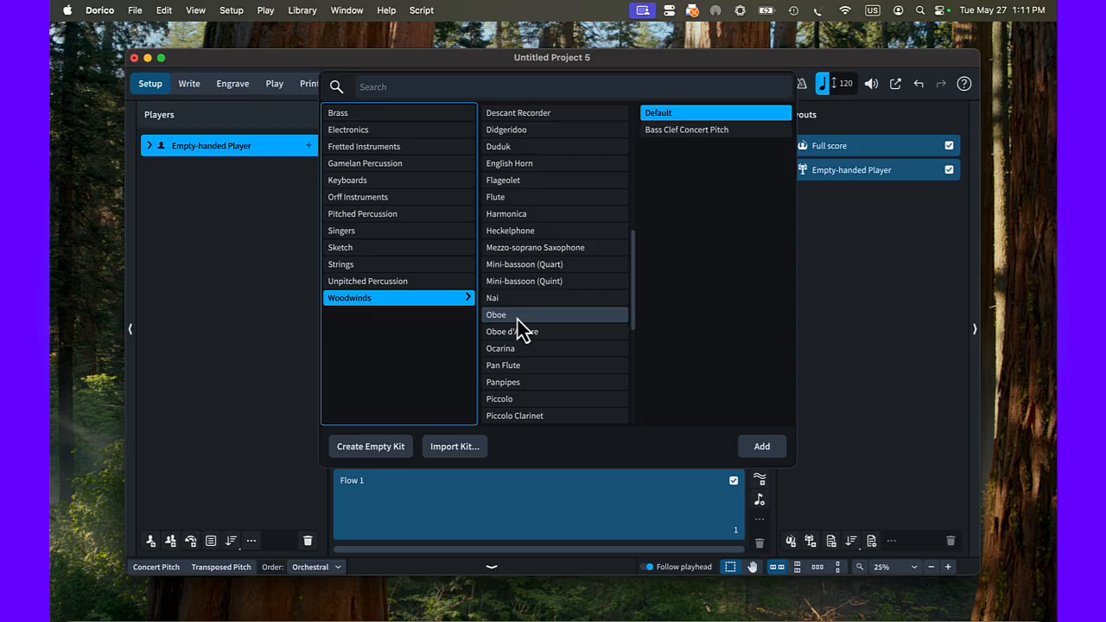
click(518, 317)
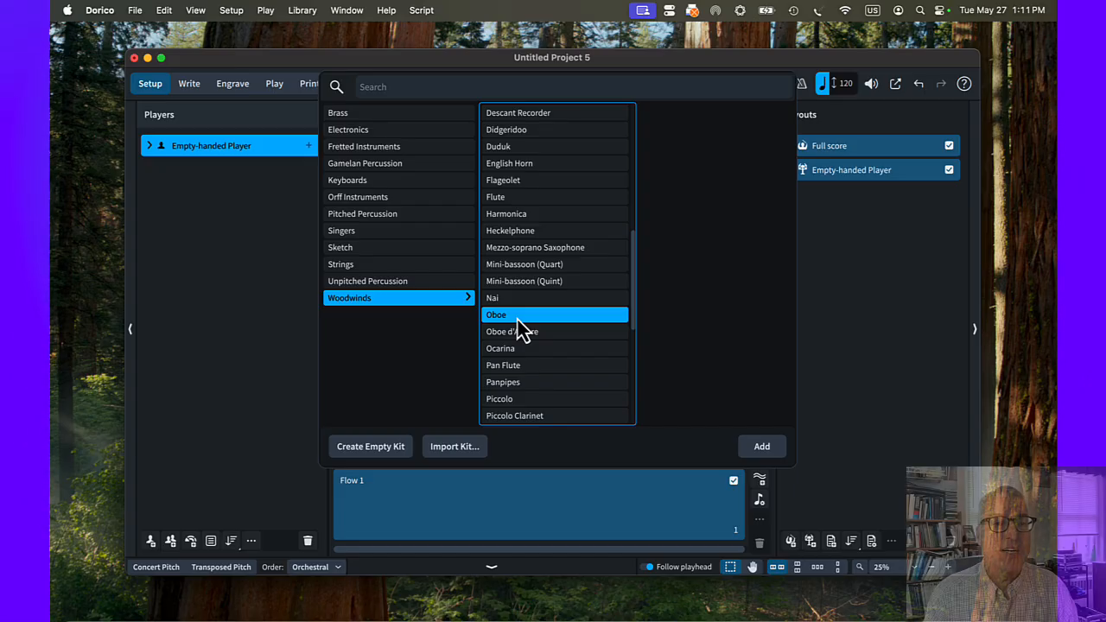
click(765, 447)
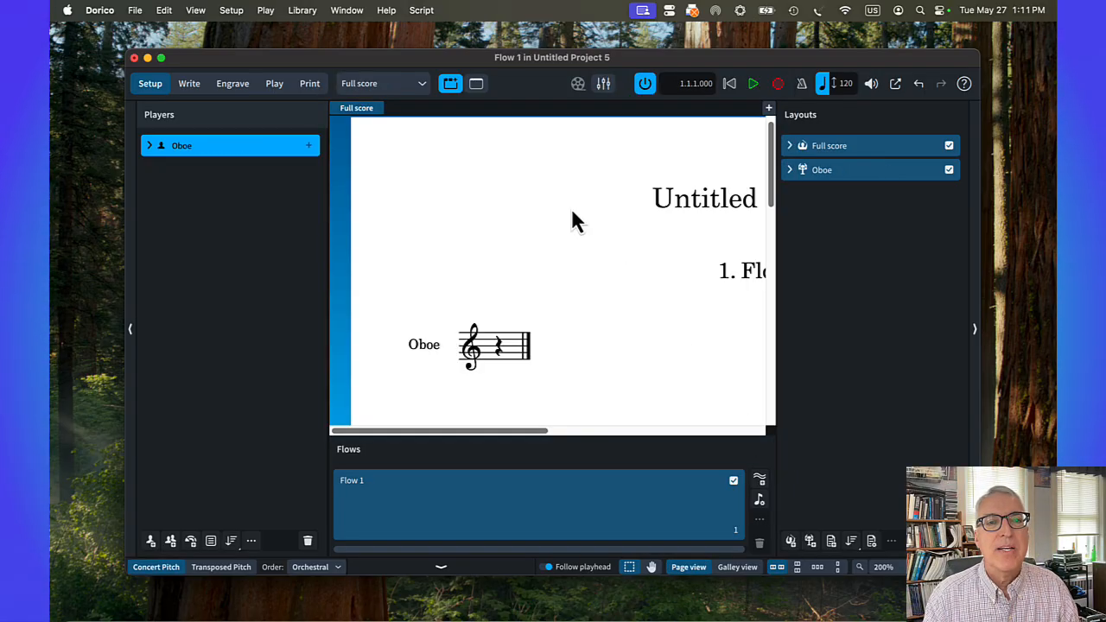
Step: Enlarge the project window to fill the screen and switch to Write mode
drag(333, 61, 254, 32)
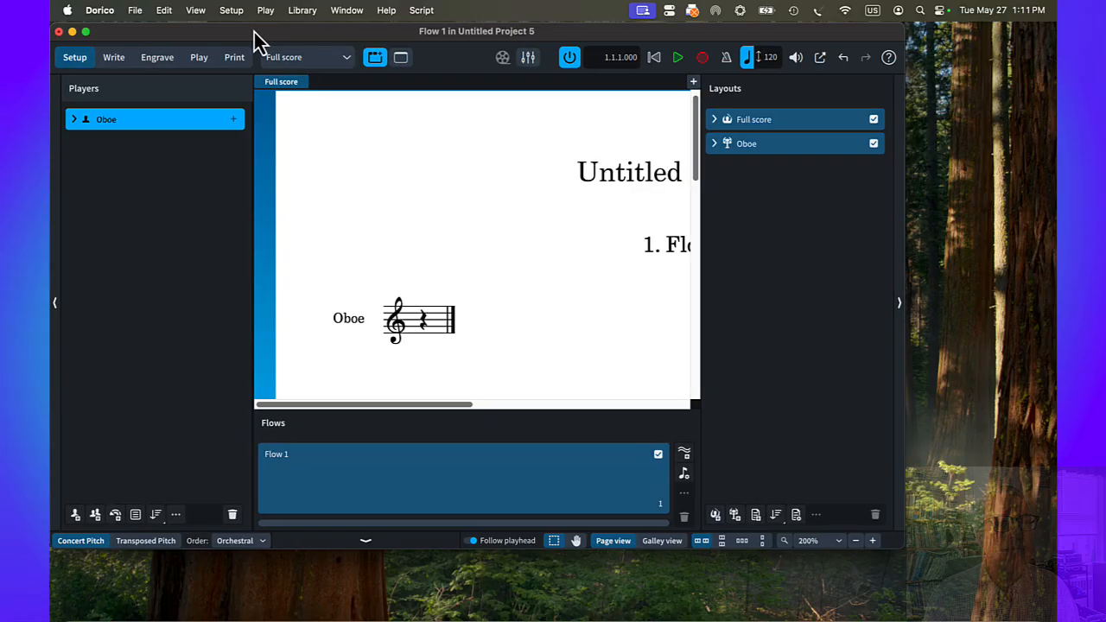
drag(901, 548, 1051, 616)
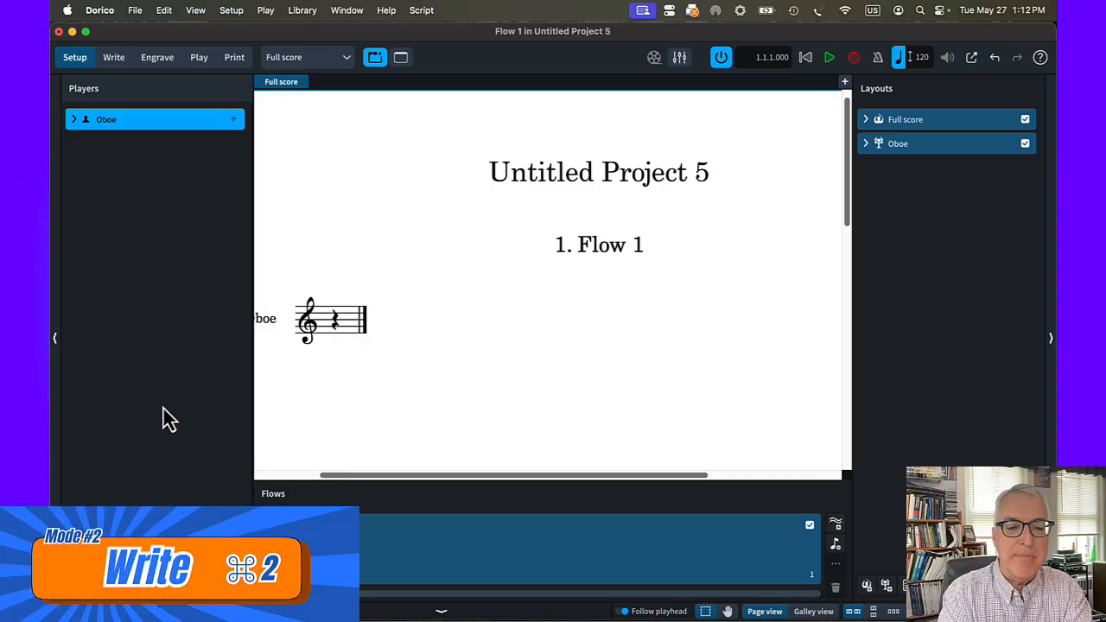
key(super+2)
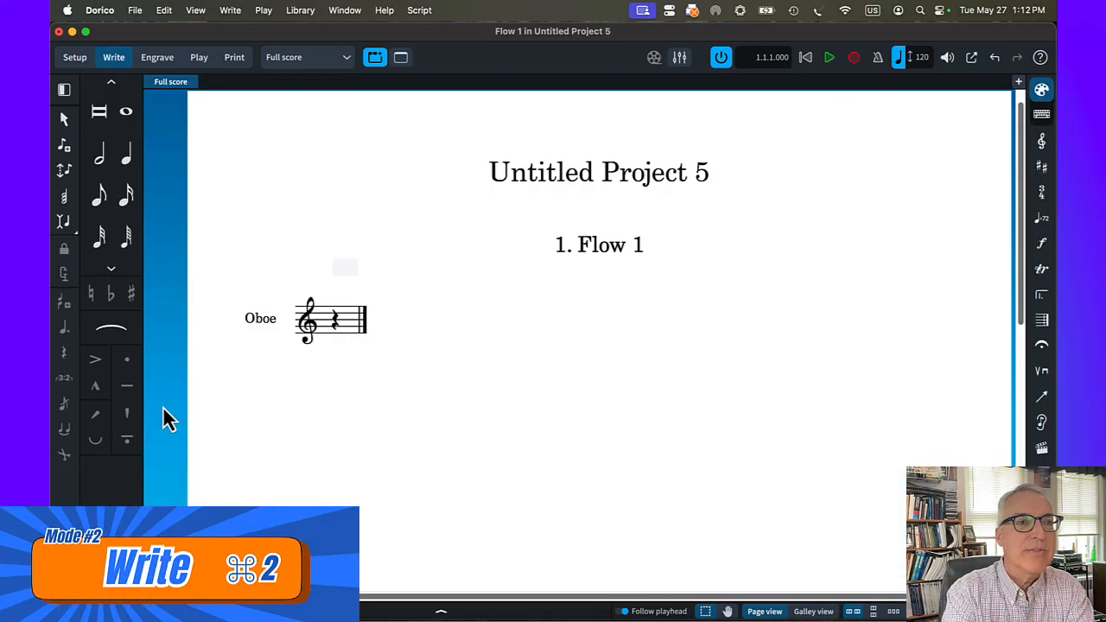
Step: Switch between the Setup, Write and Engrave modes to compare them, ending in Write mode
key(super+1)
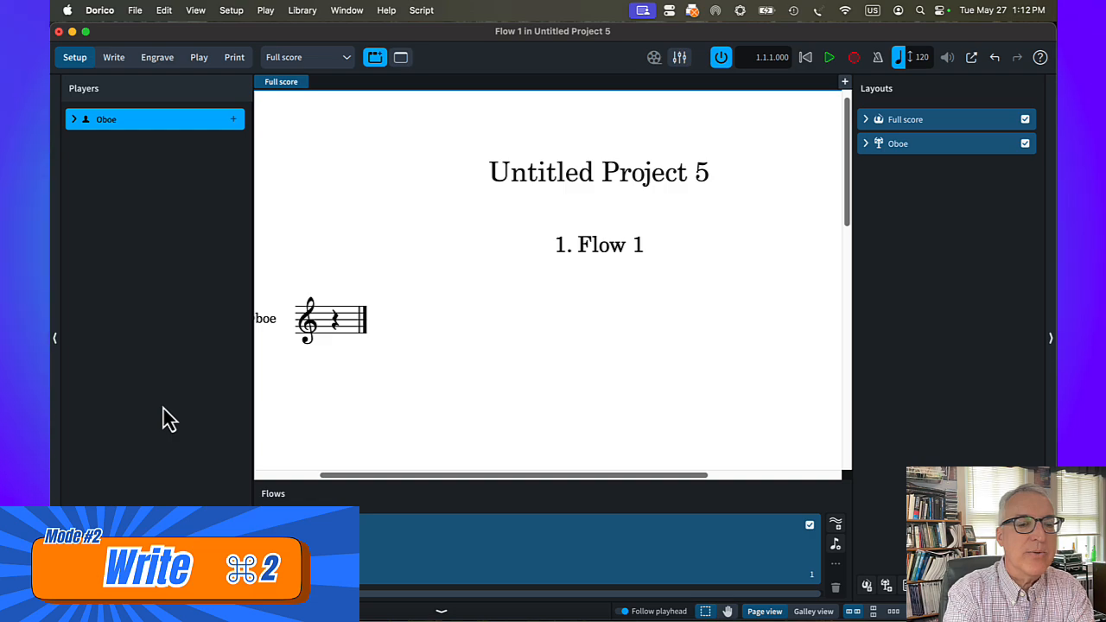
key(super+2)
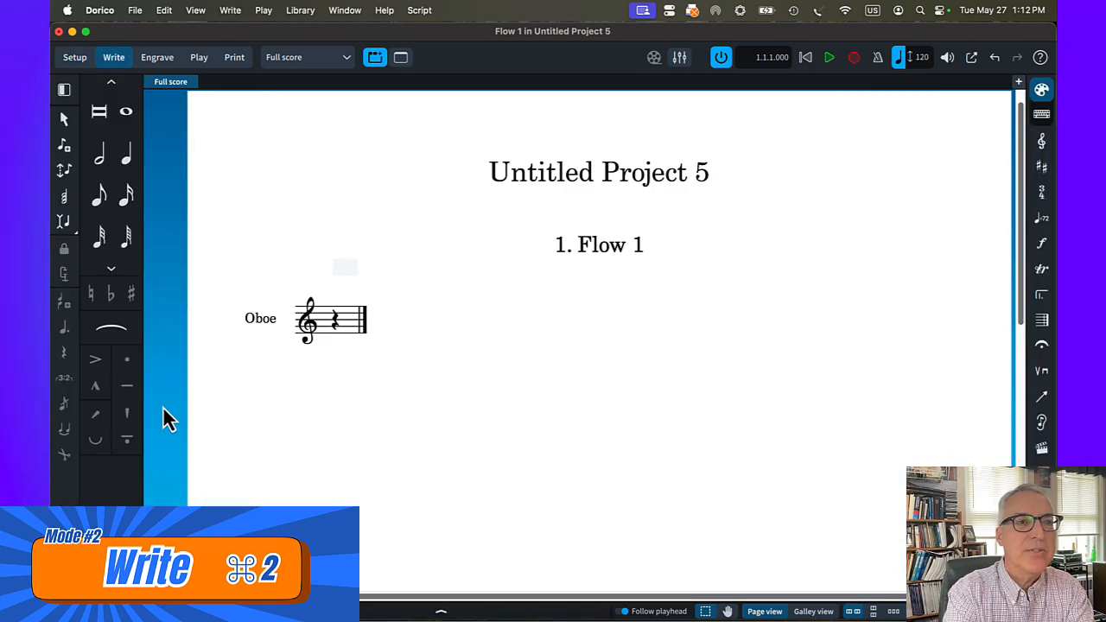
key(super+3)
key(super+2)
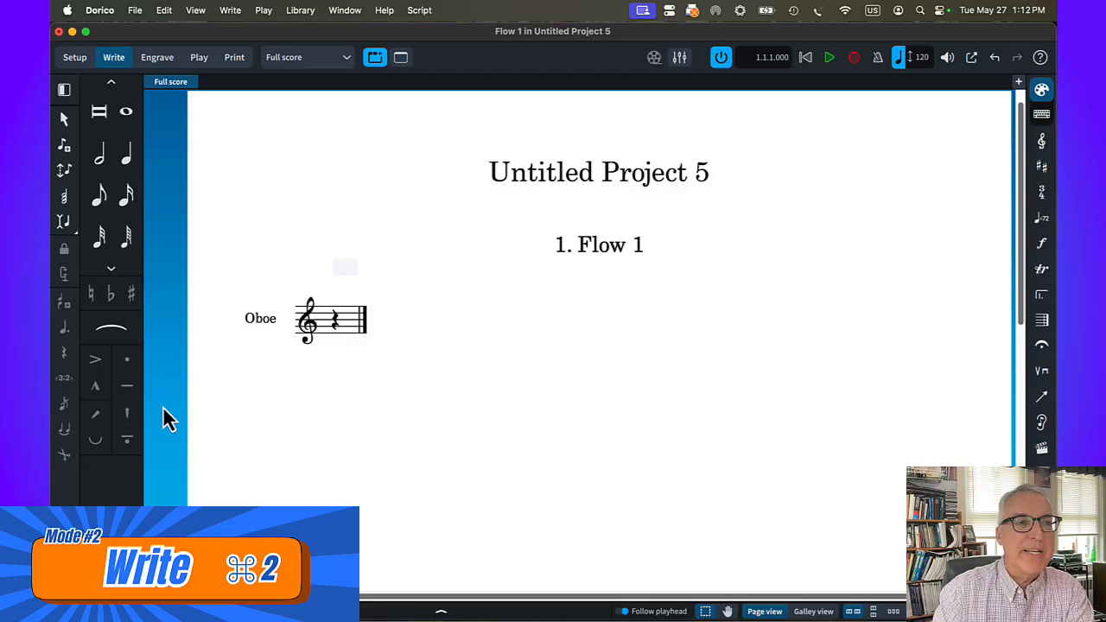
click(74, 61)
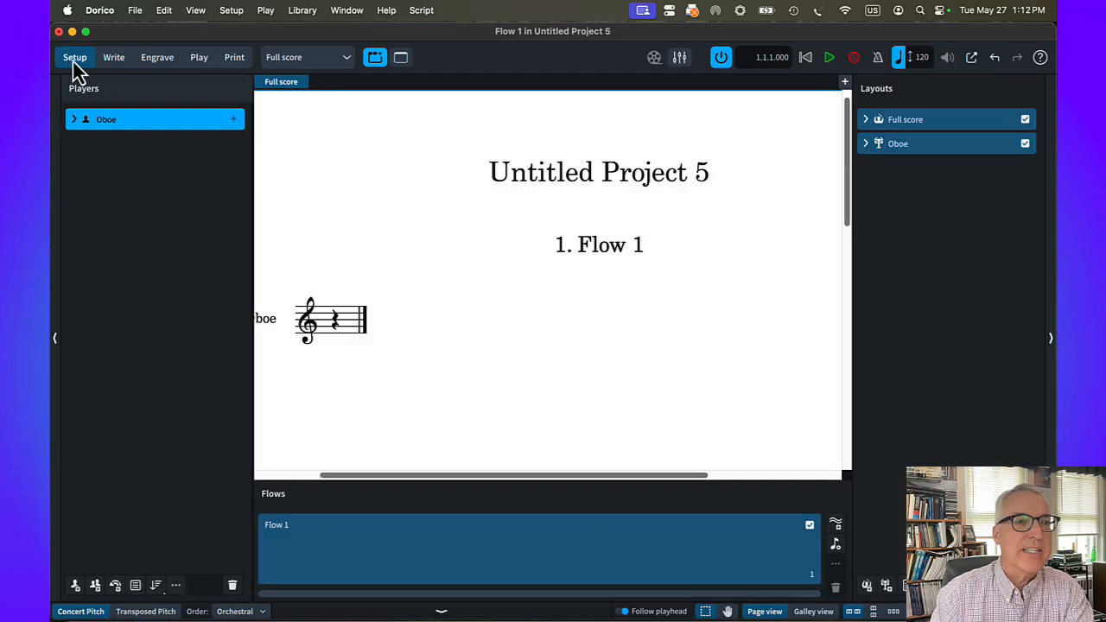
click(111, 61)
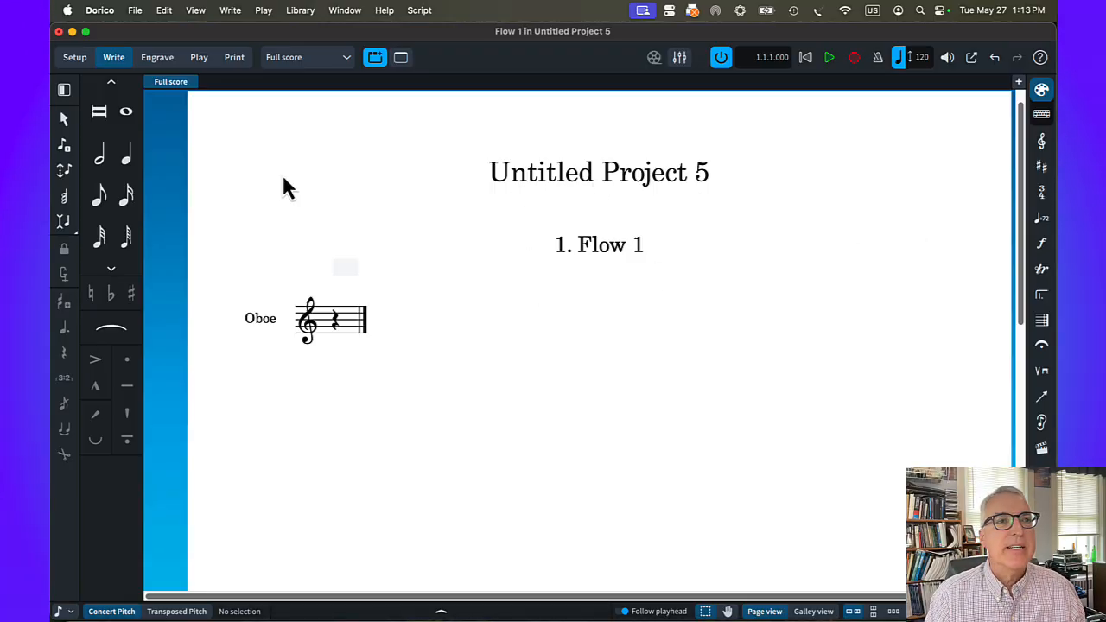
Step: Set the project title to "Aura Lee" and the composer to "Traditional" in Project Info, and apply the changes
click(135, 11)
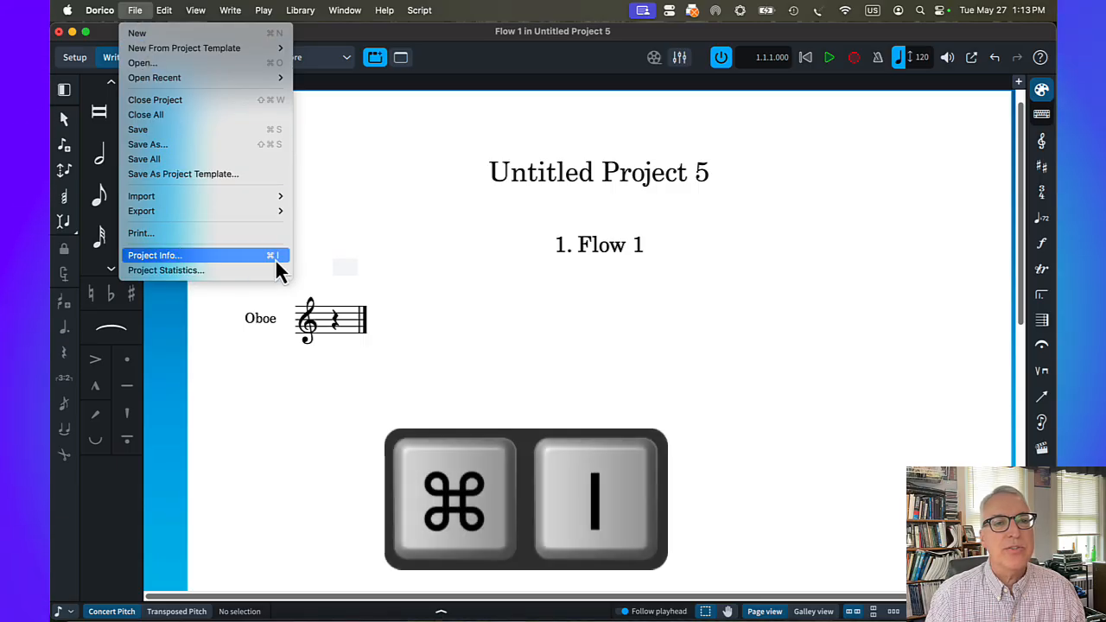
click(423, 274)
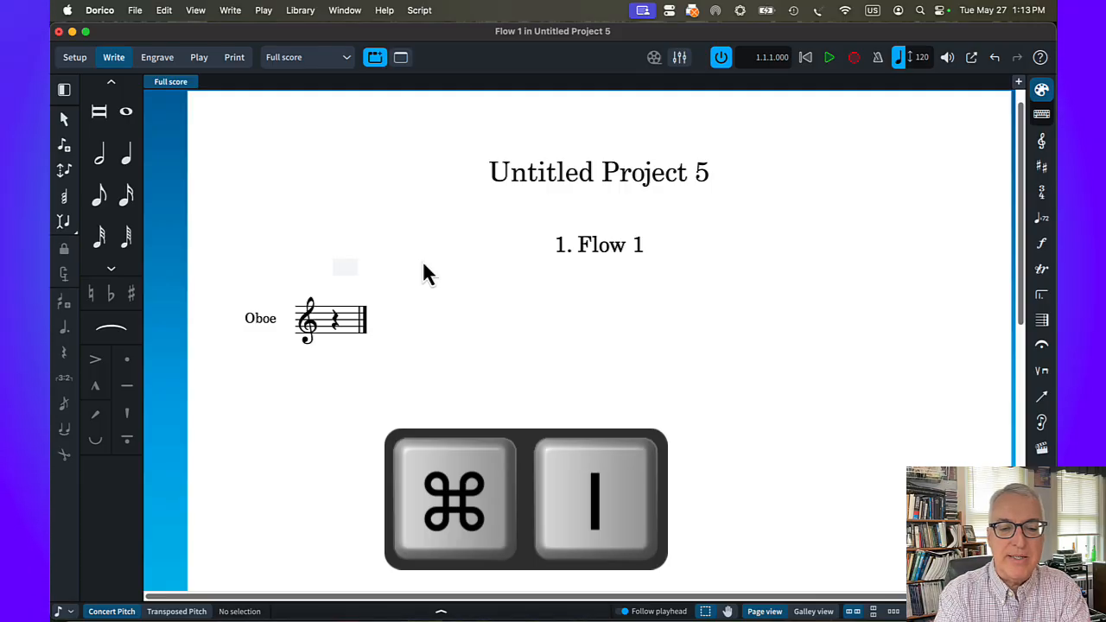
key(super+i)
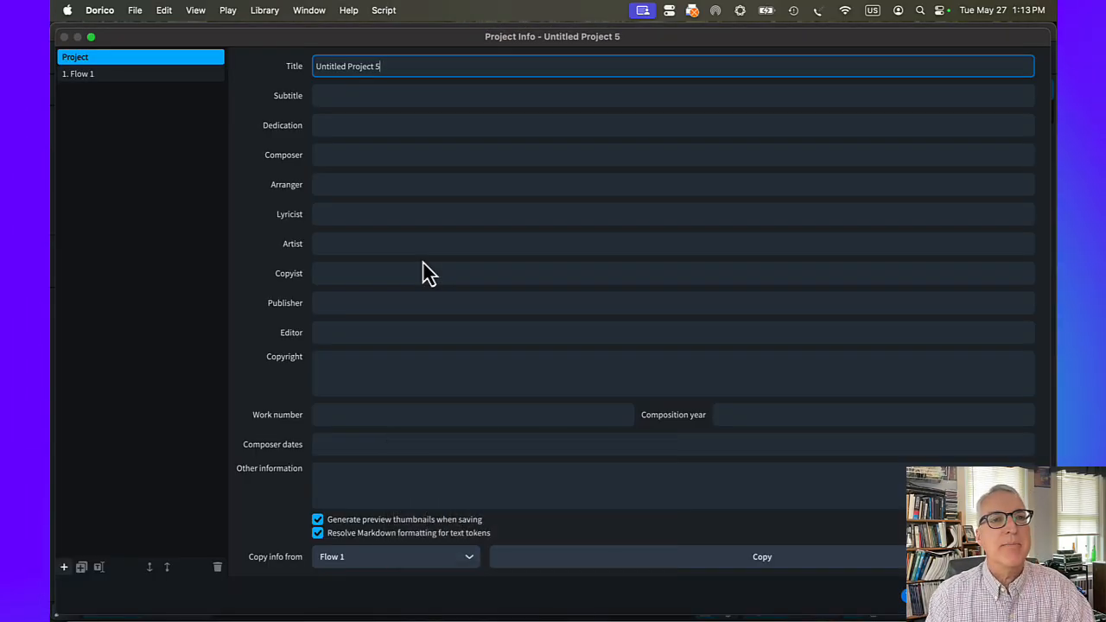
drag(383, 67, 303, 75)
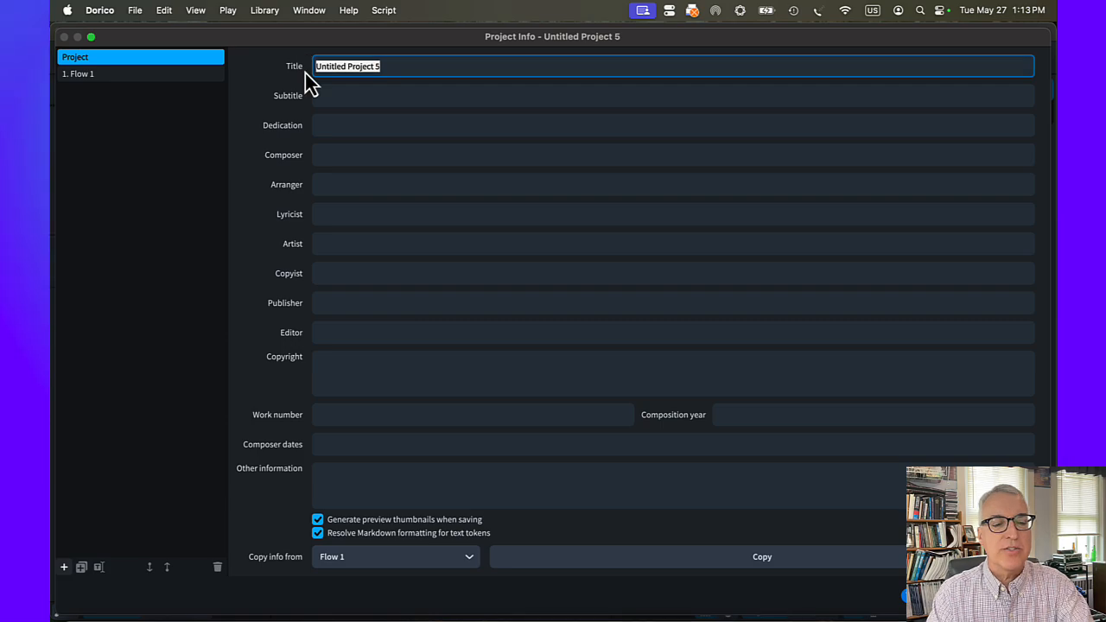
text(Aura Lee)
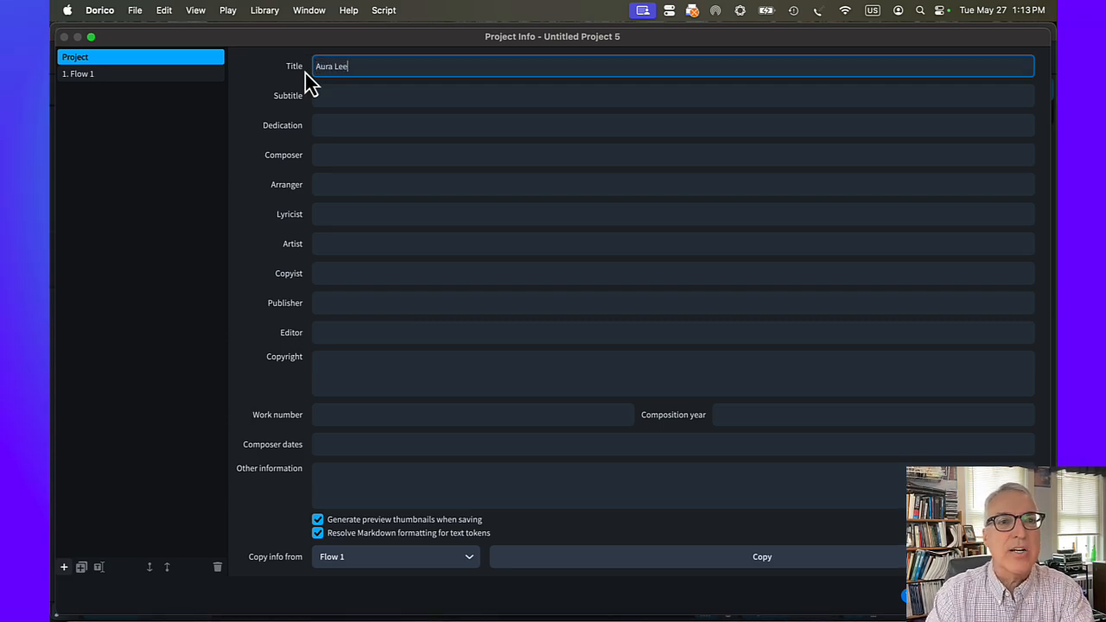
click(345, 154)
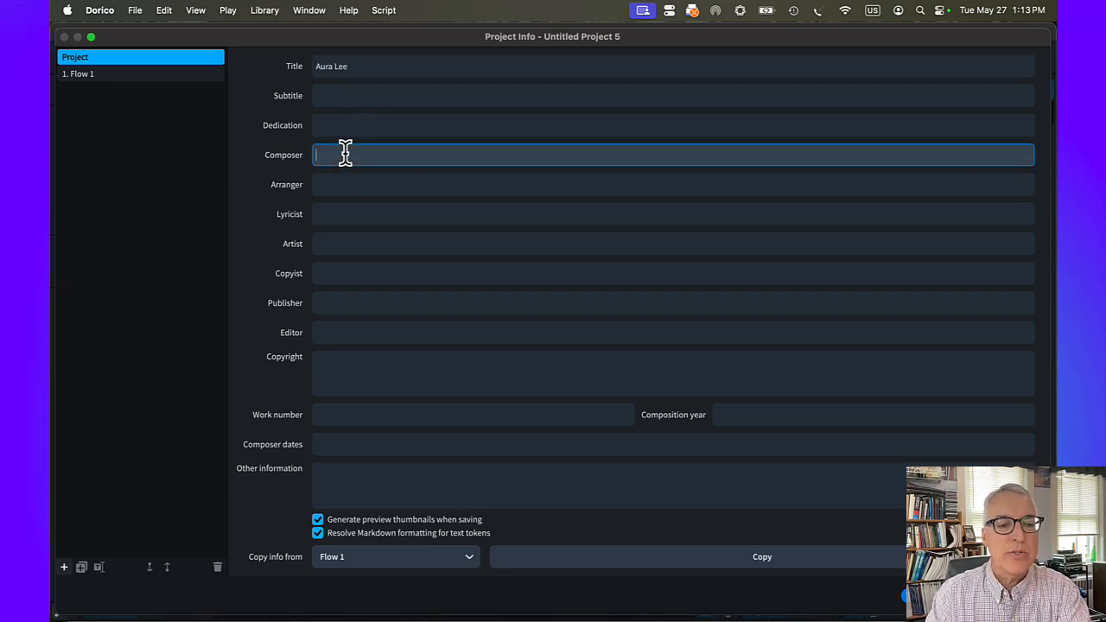
text(Traditional)
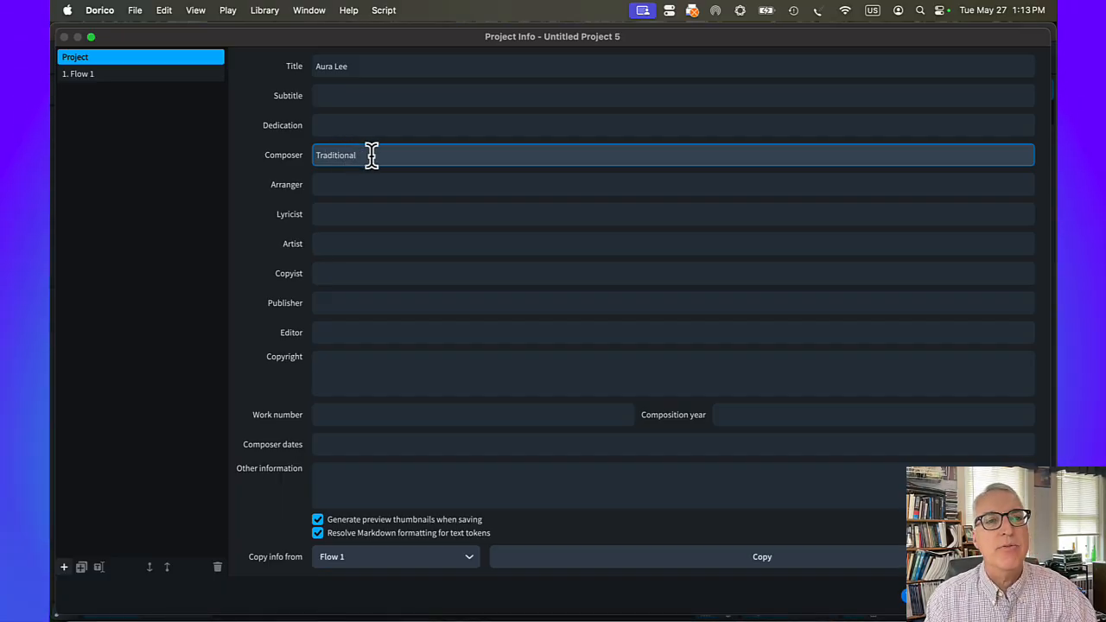
click(102, 83)
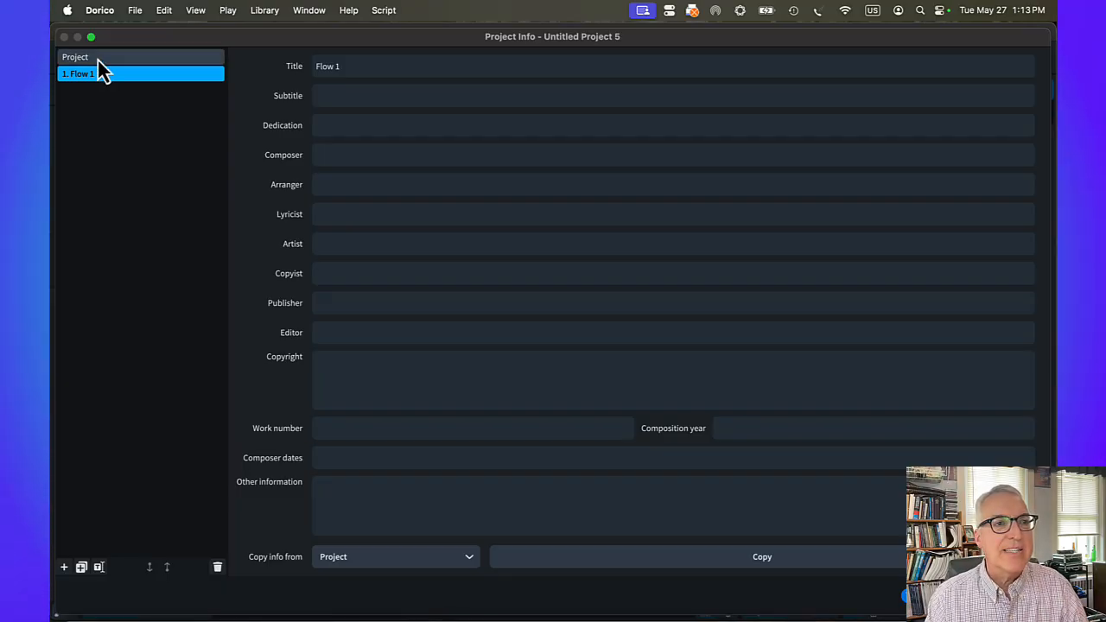
click(98, 59)
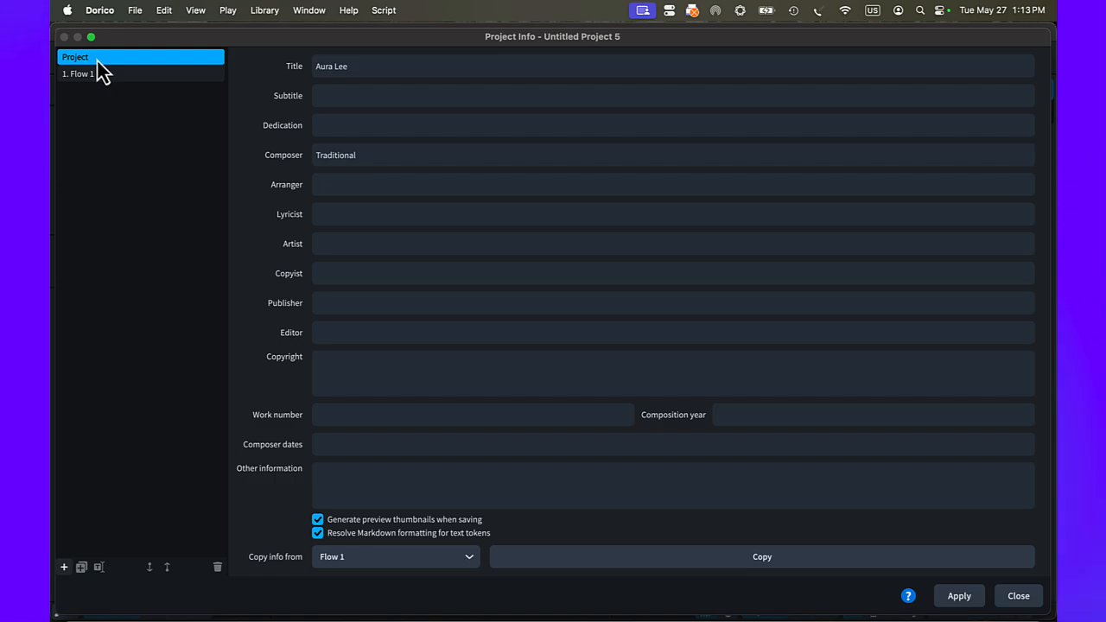
click(959, 597)
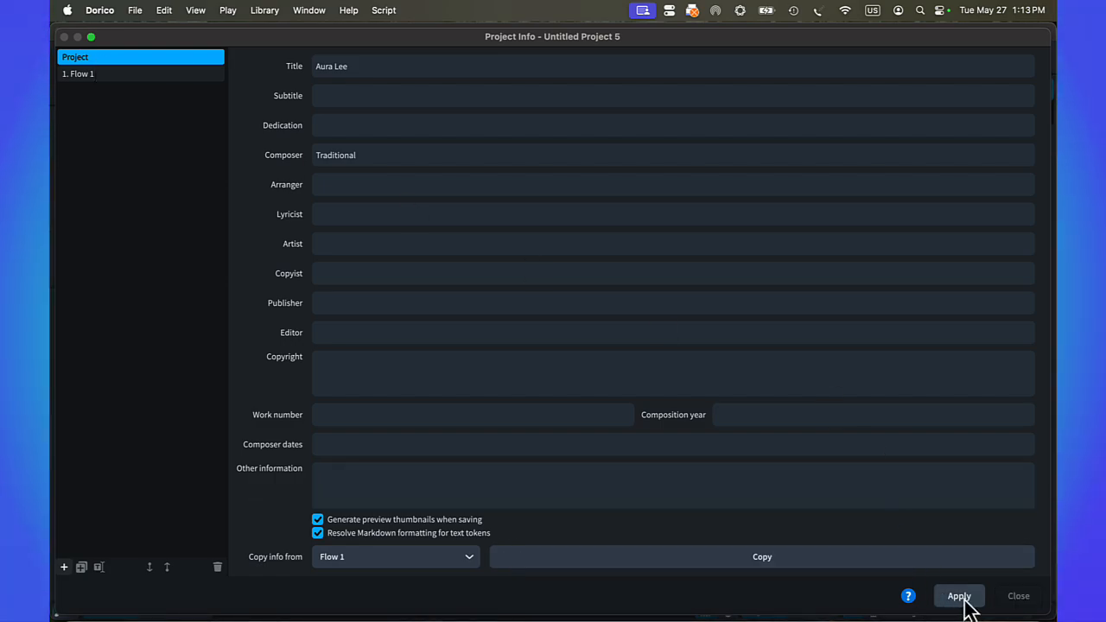
click(1013, 598)
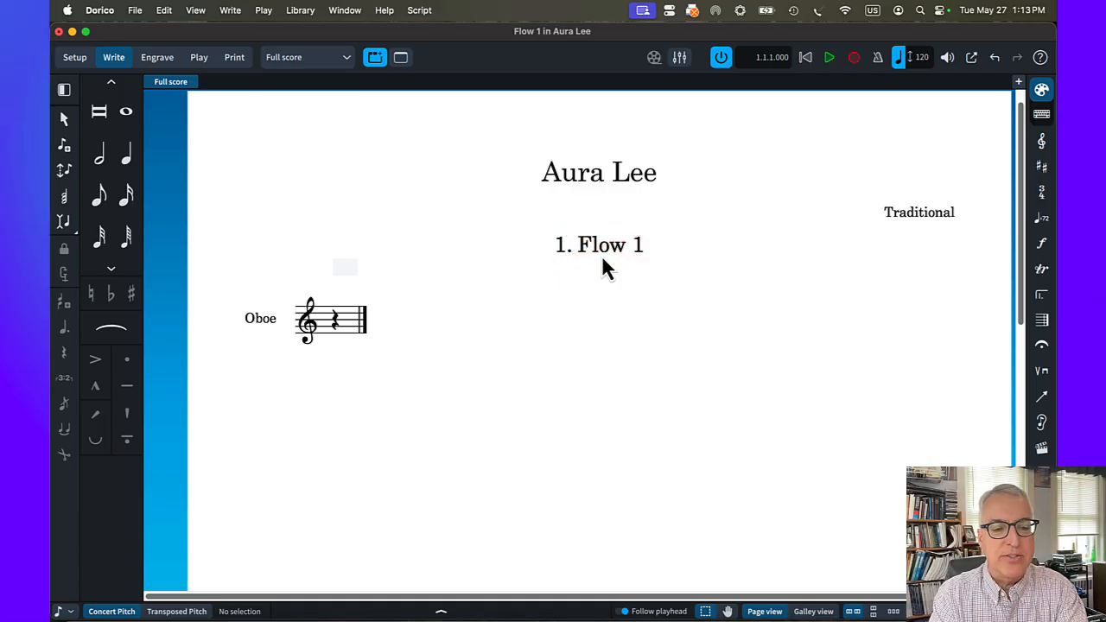
Step: Set flow headings to Never show for the full score in the Page Setup layout options
click(301, 10)
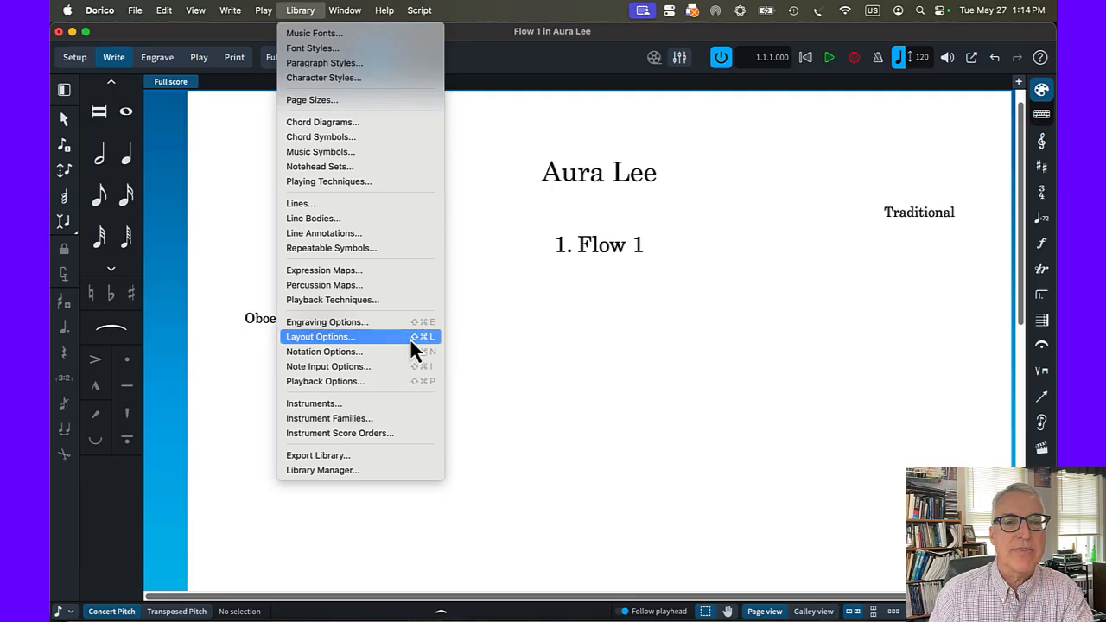
key(super+shift+l)
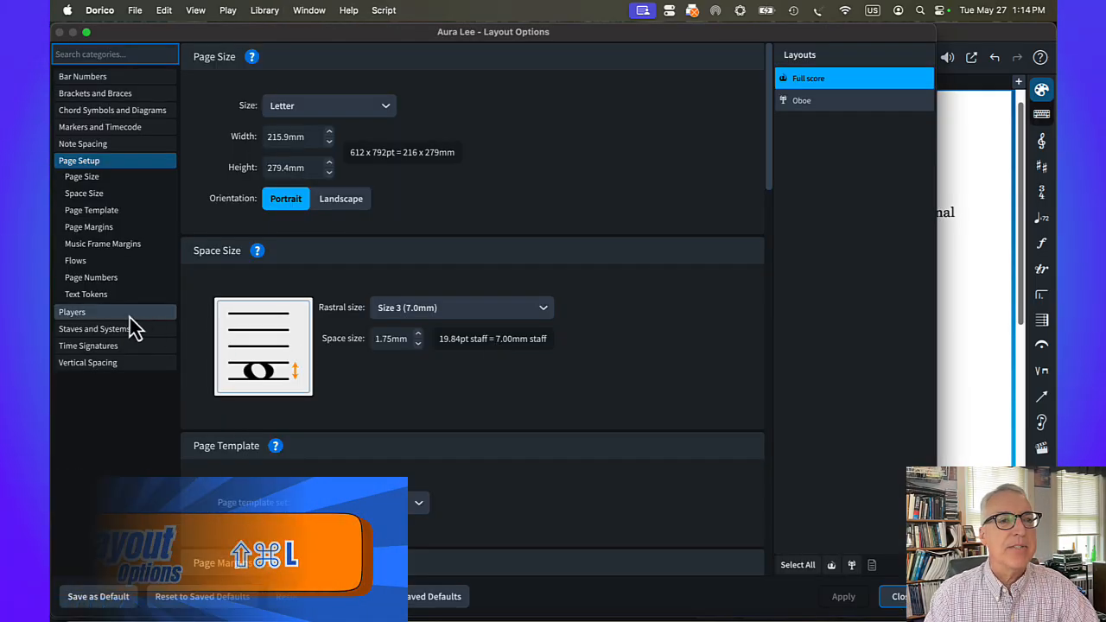
click(80, 266)
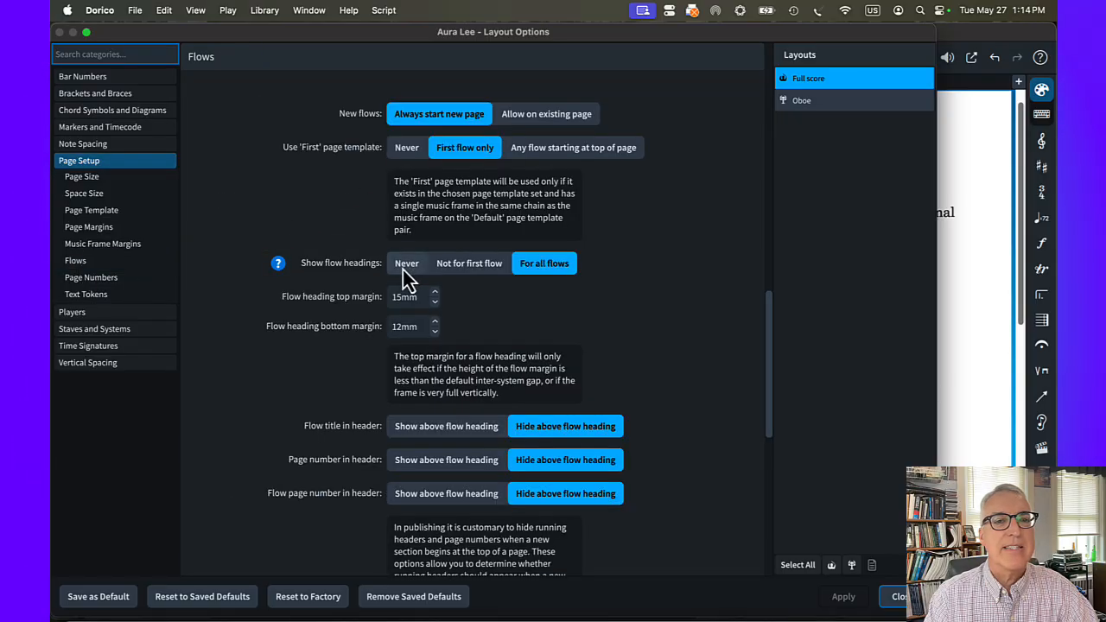
click(402, 268)
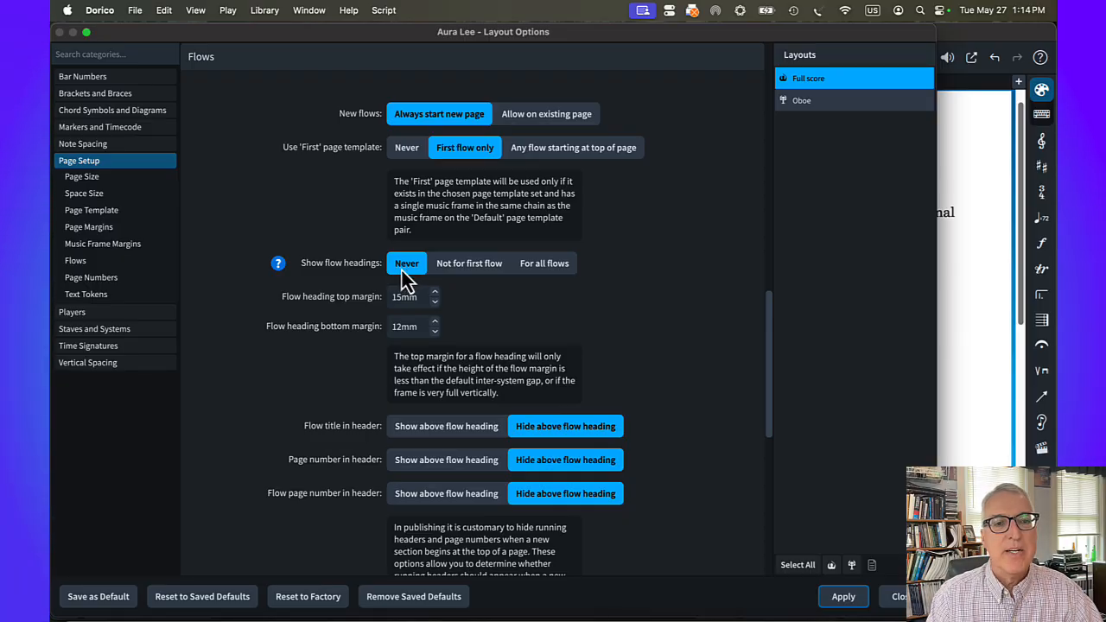
click(903, 599)
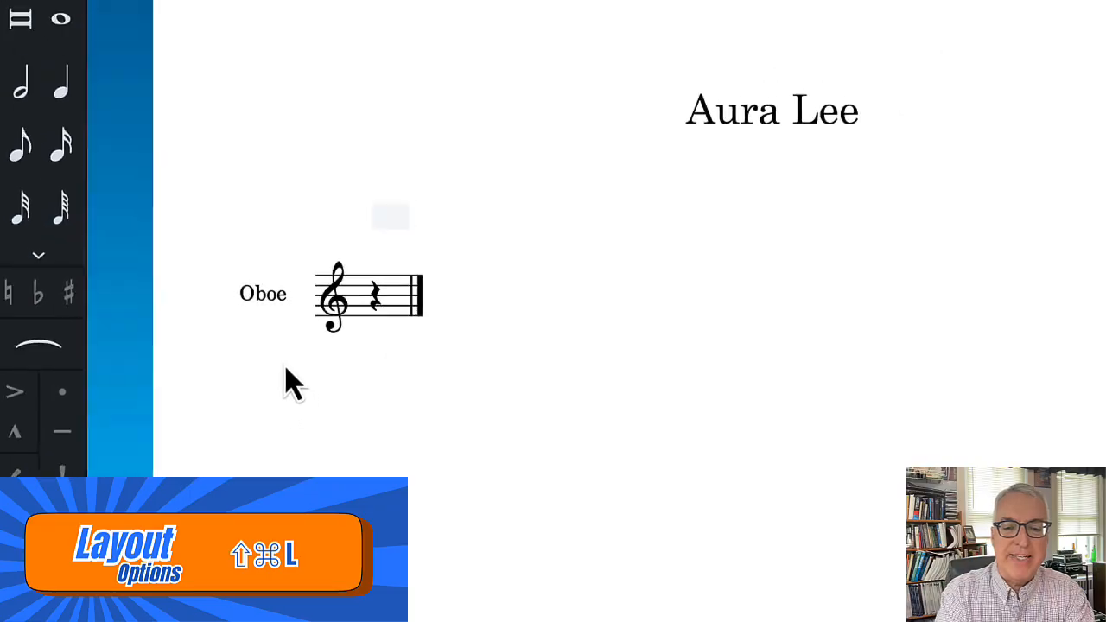
Step: Set the full score's staff labels to None on both the first and subsequent systems in Layout Options, and apply
key(shift+super+l)
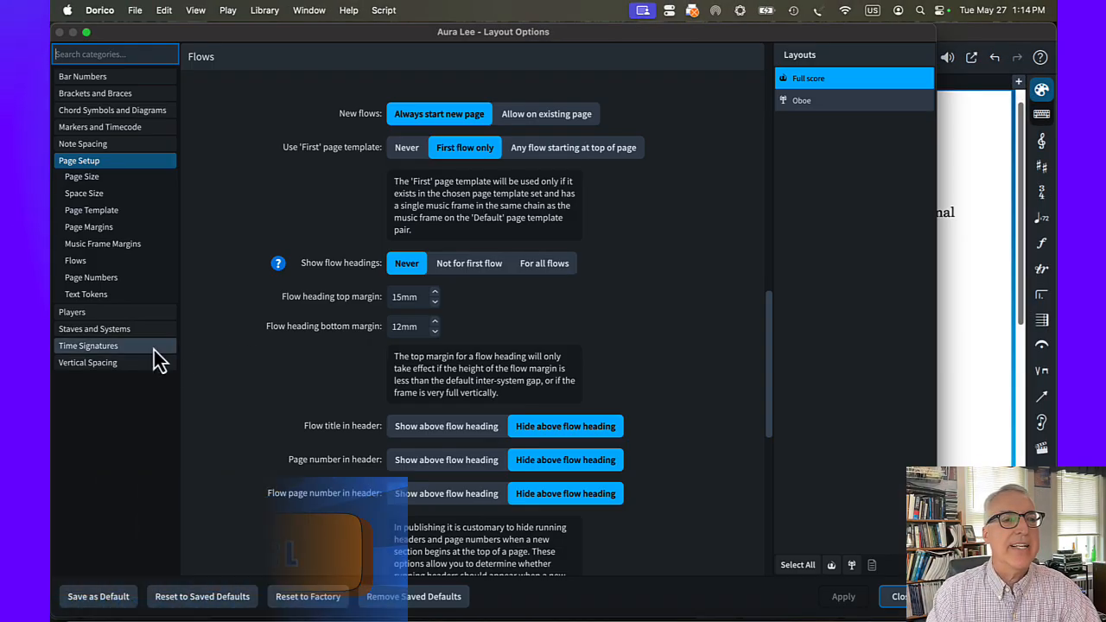
click(98, 331)
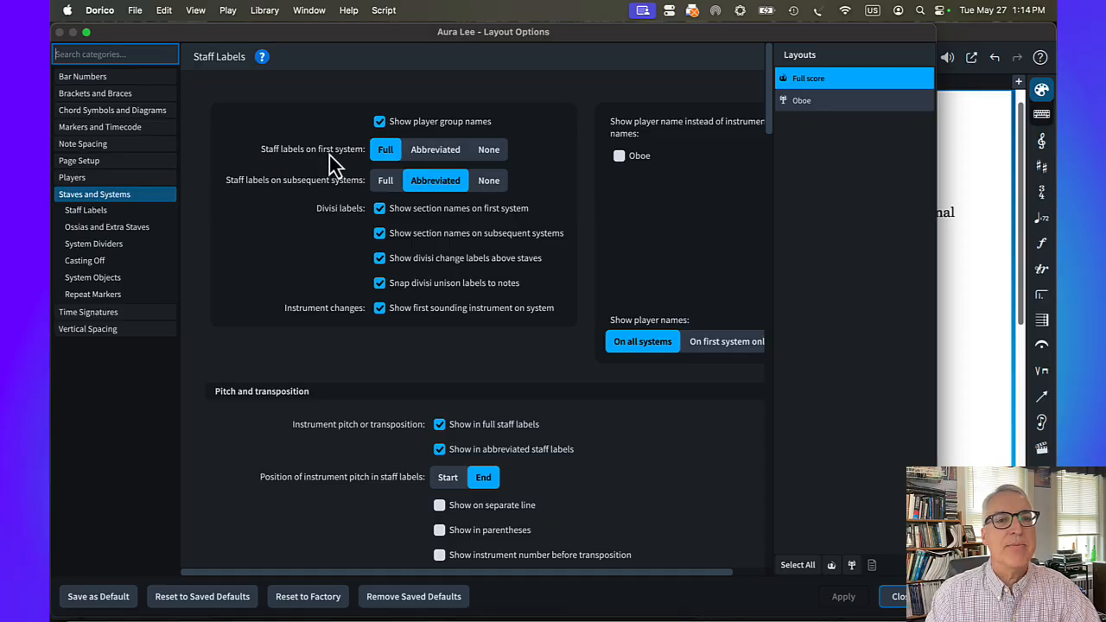
click(490, 154)
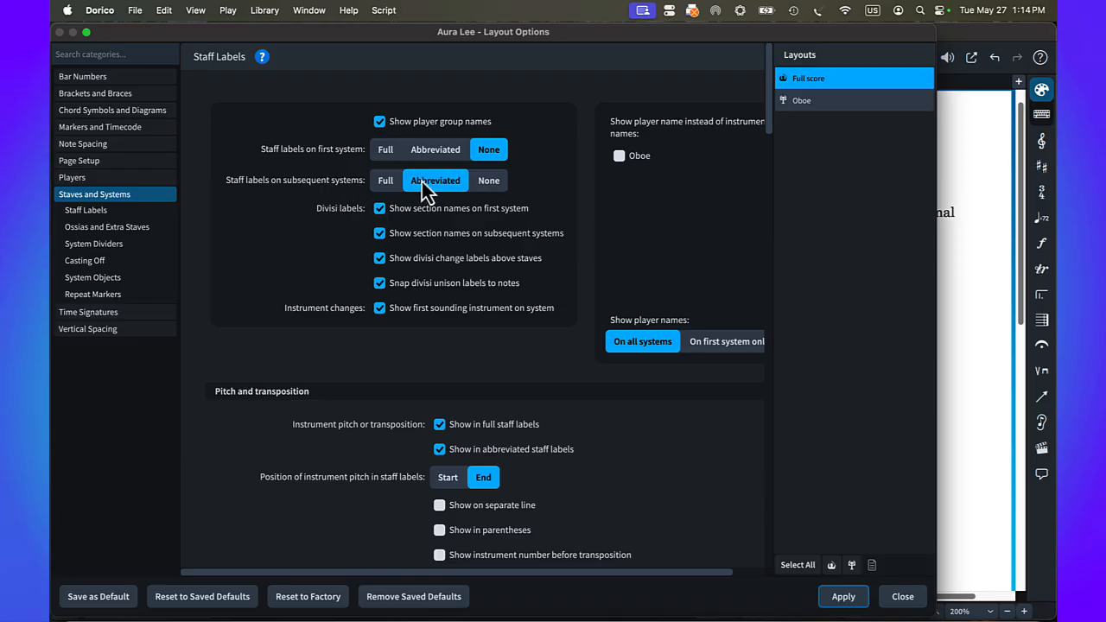
click(492, 183)
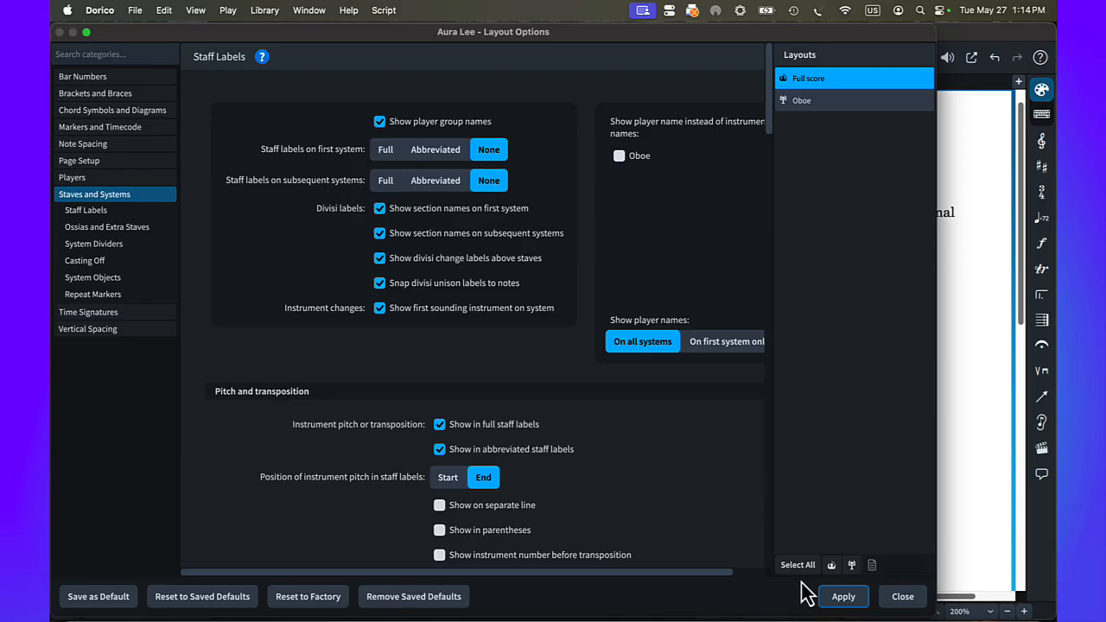
click(847, 598)
click(902, 597)
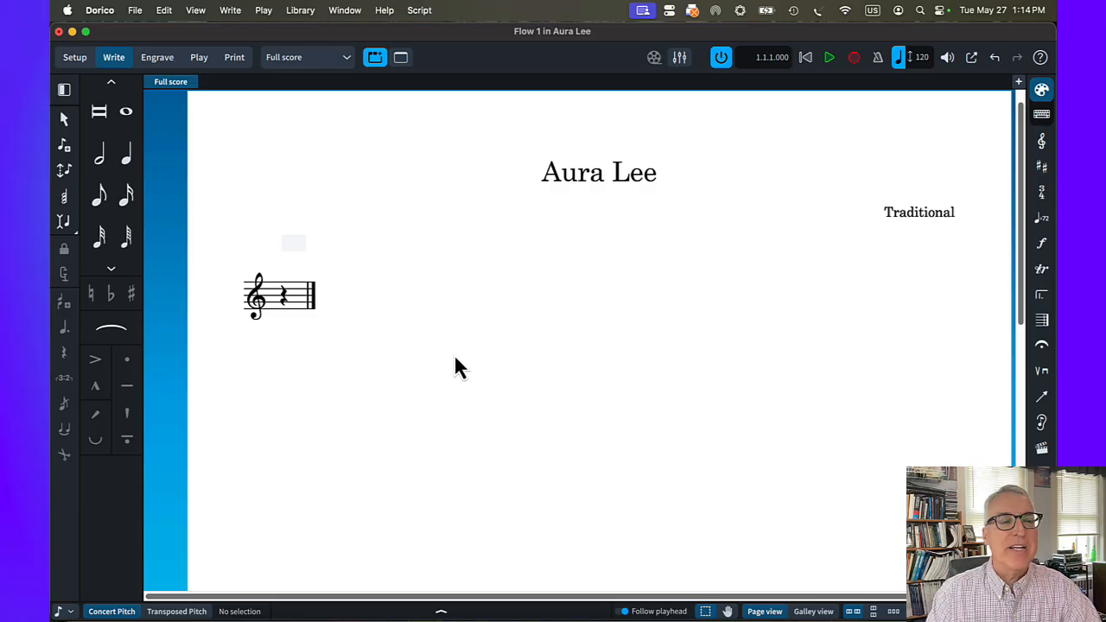
Step: Save the project to the Desktop under the file name "Aura Lee SW"
click(133, 14)
key(super+s)
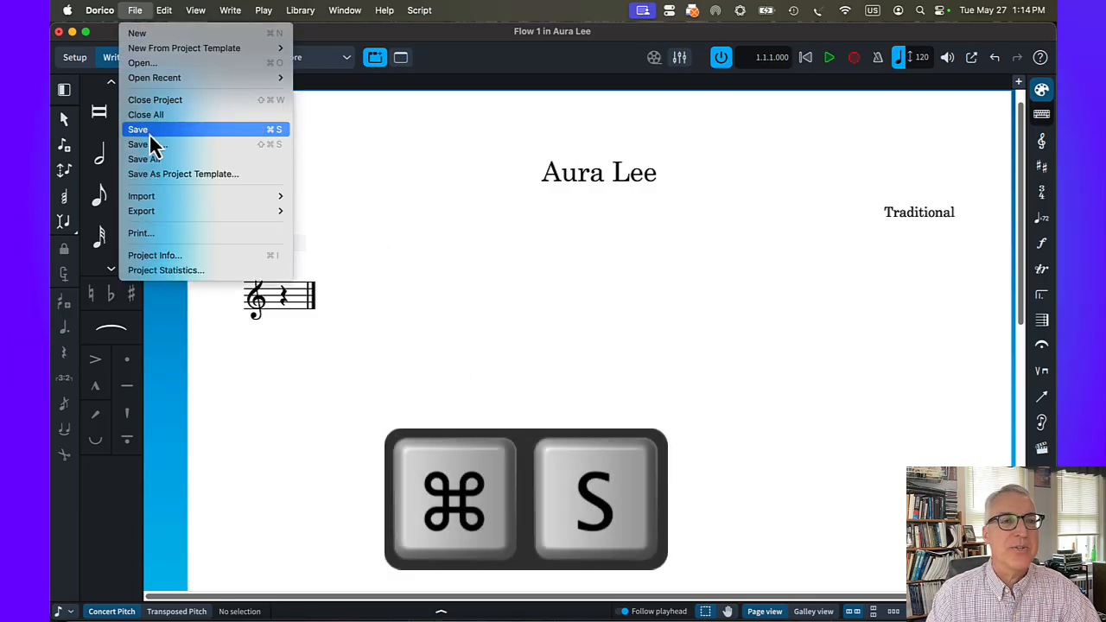
click(149, 133)
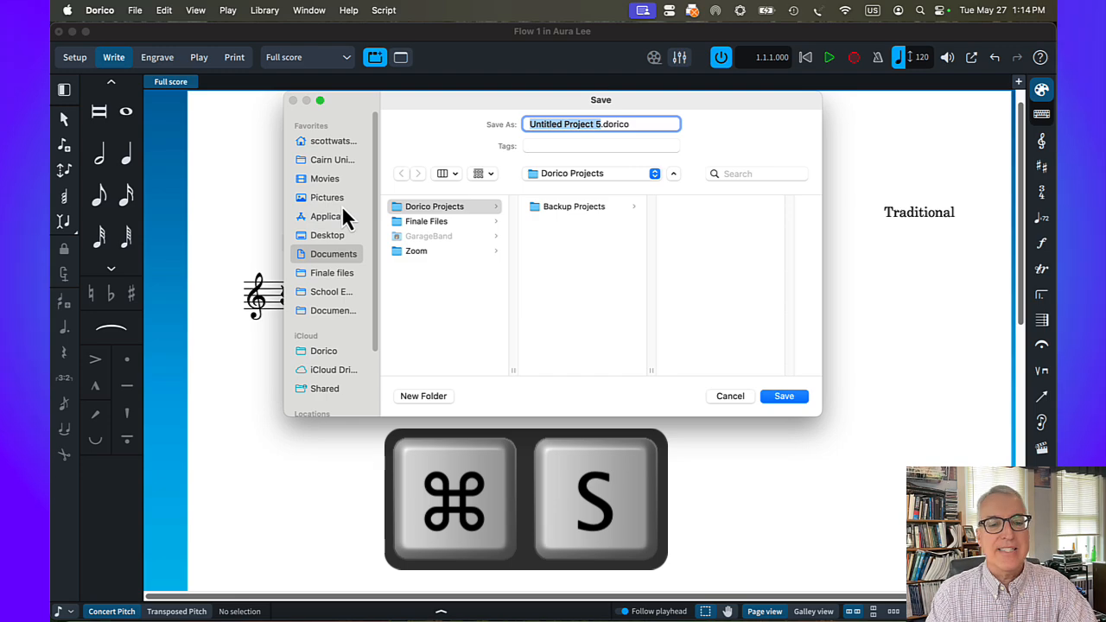
text(Aura Le)
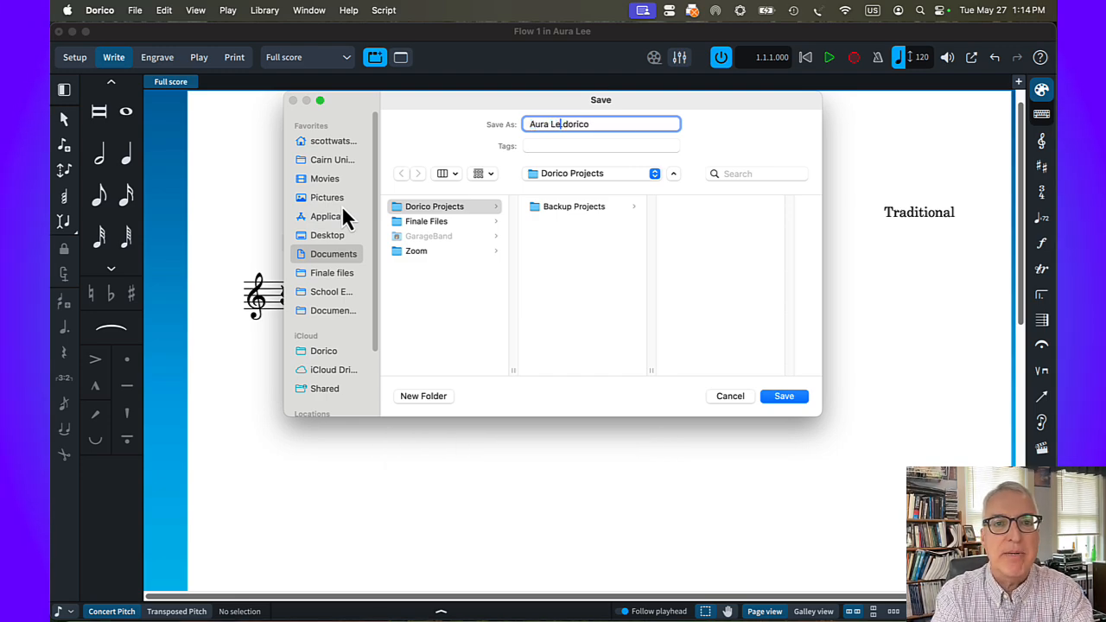
text(e SW)
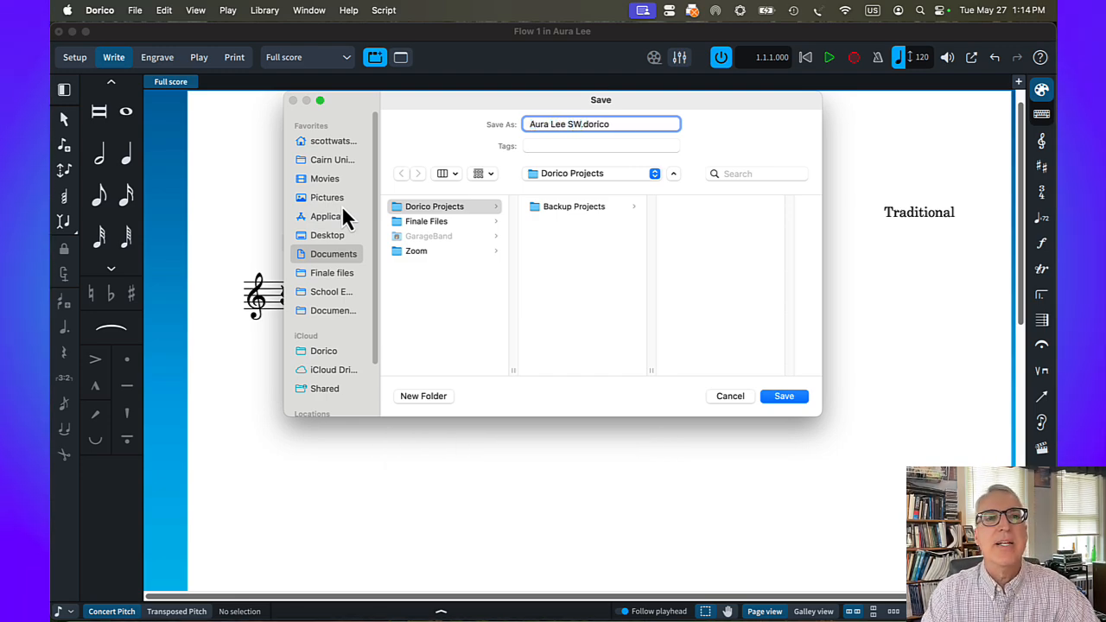
click(332, 236)
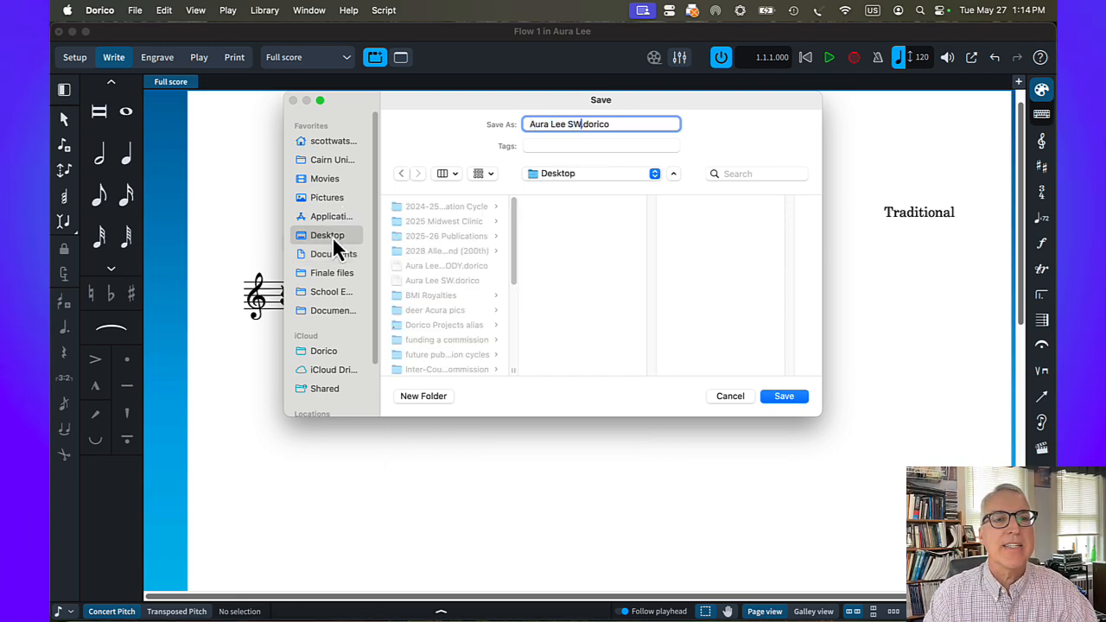
click(784, 396)
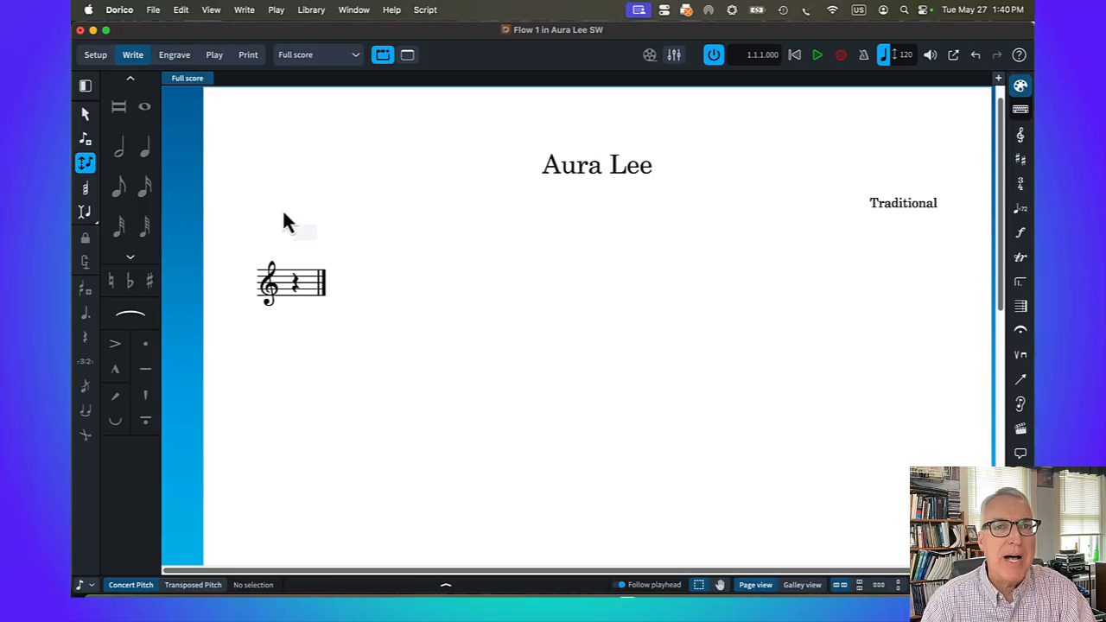
click(296, 288)
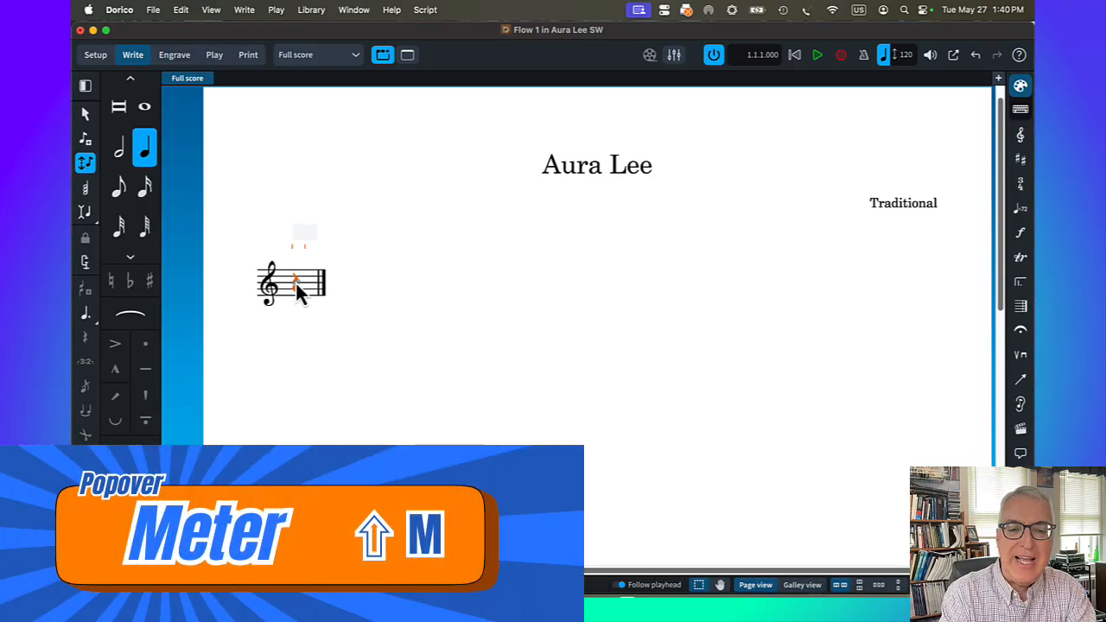
key(shift+m)
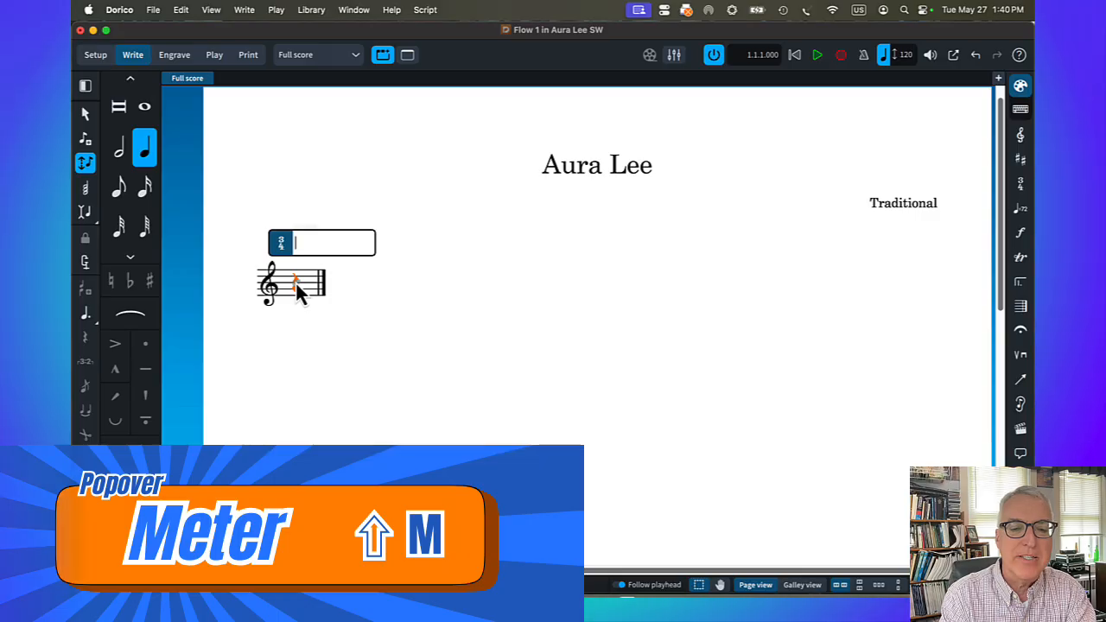
key(Escape)
key(shift+k)
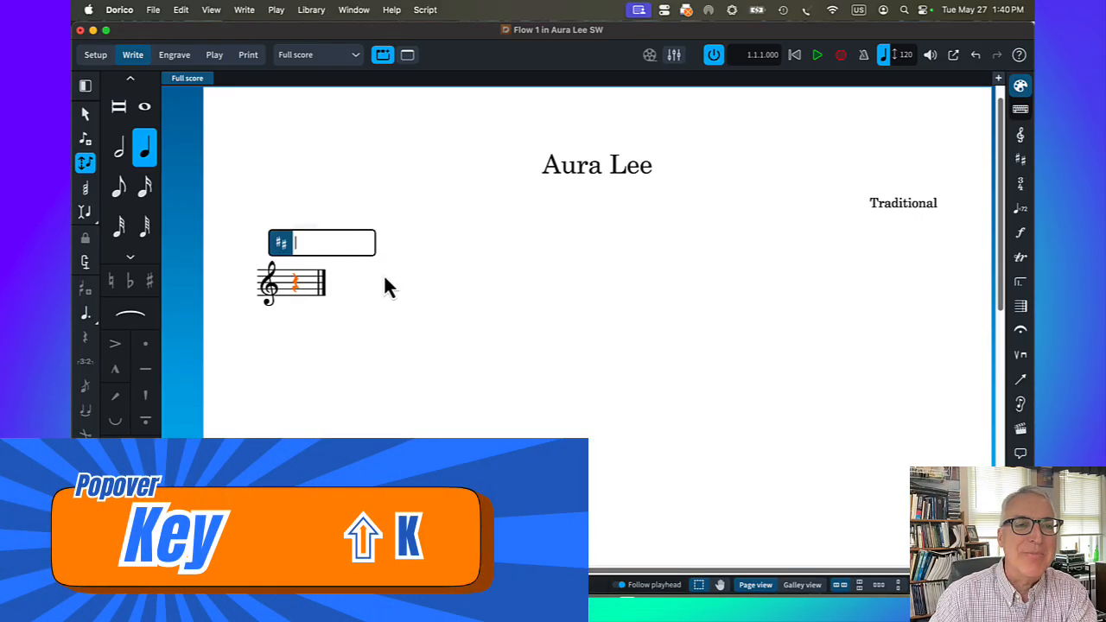
key(Escape)
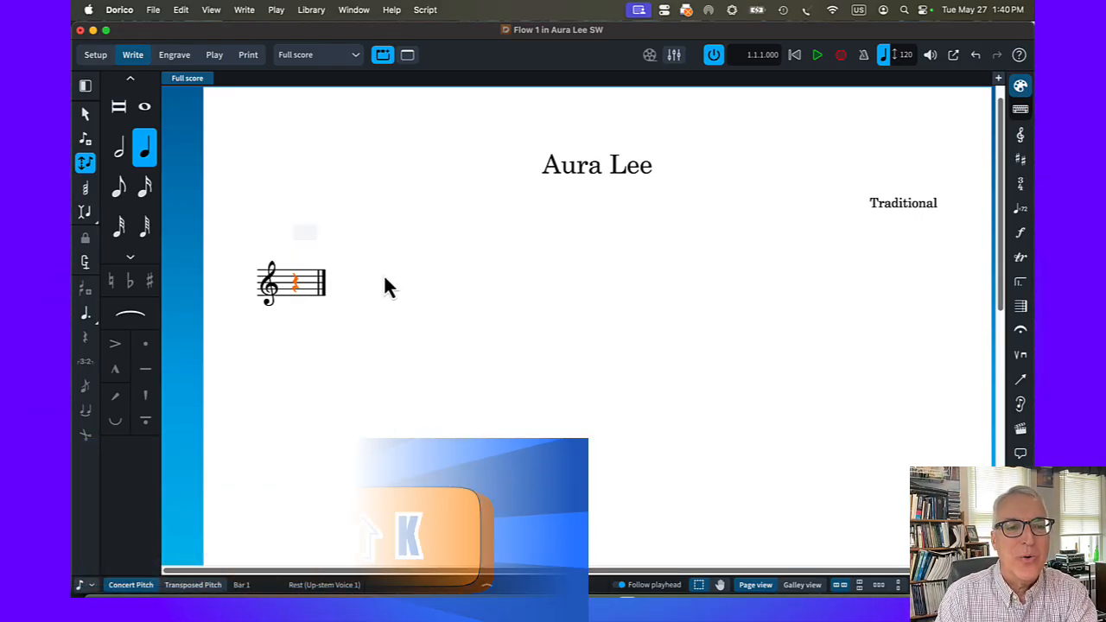
key(shift+b)
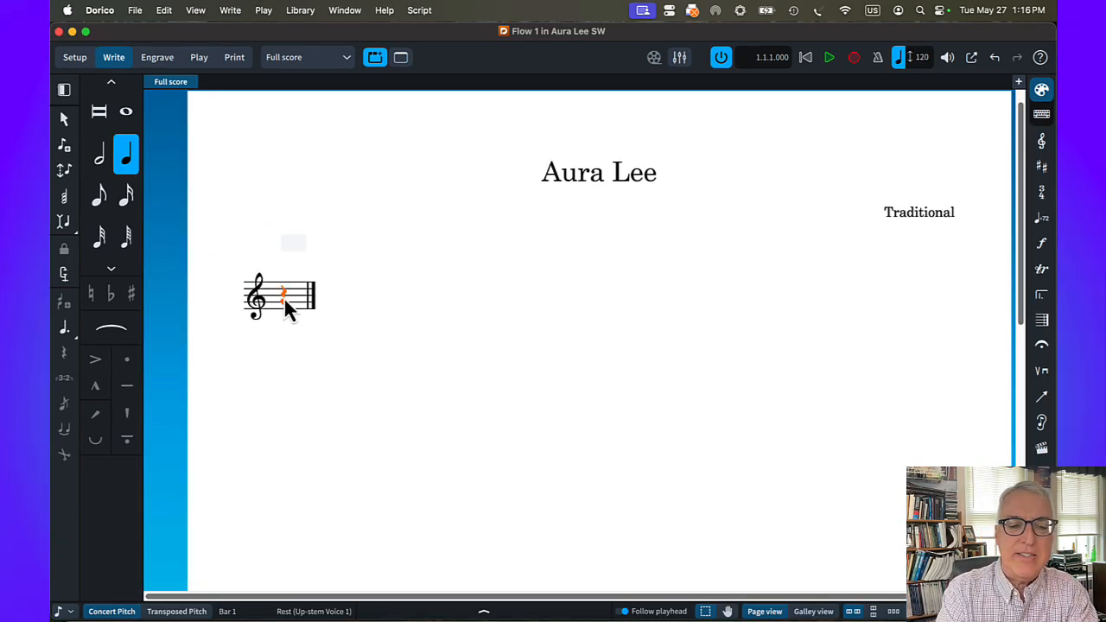
Step: Add a 4/4 time signature at the selected rest at the start of the staff
key(shift+m)
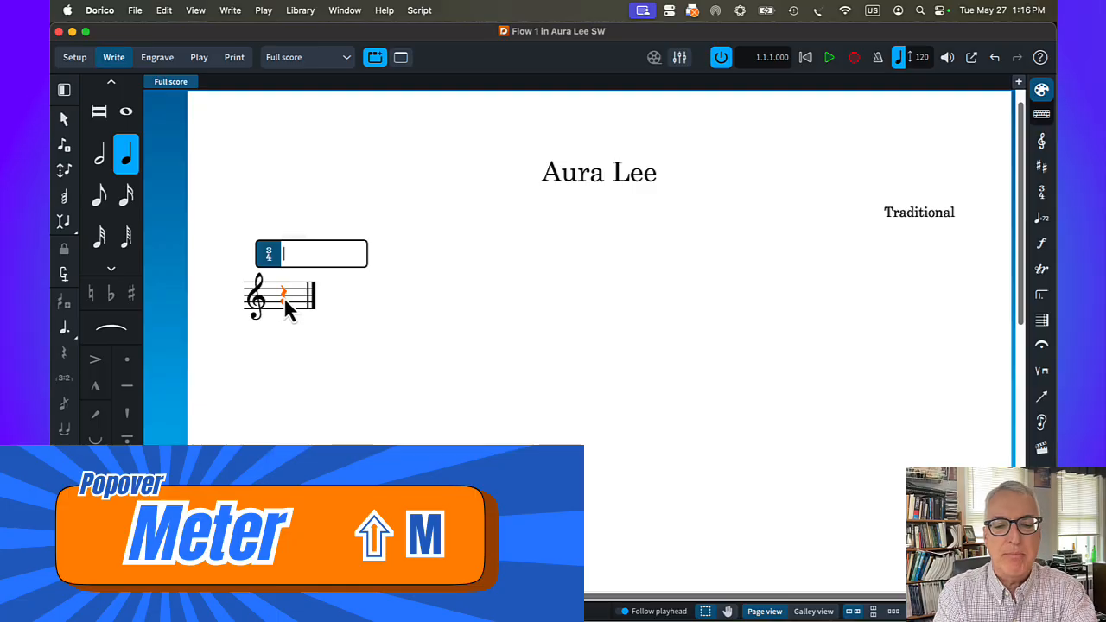
text(4/4)
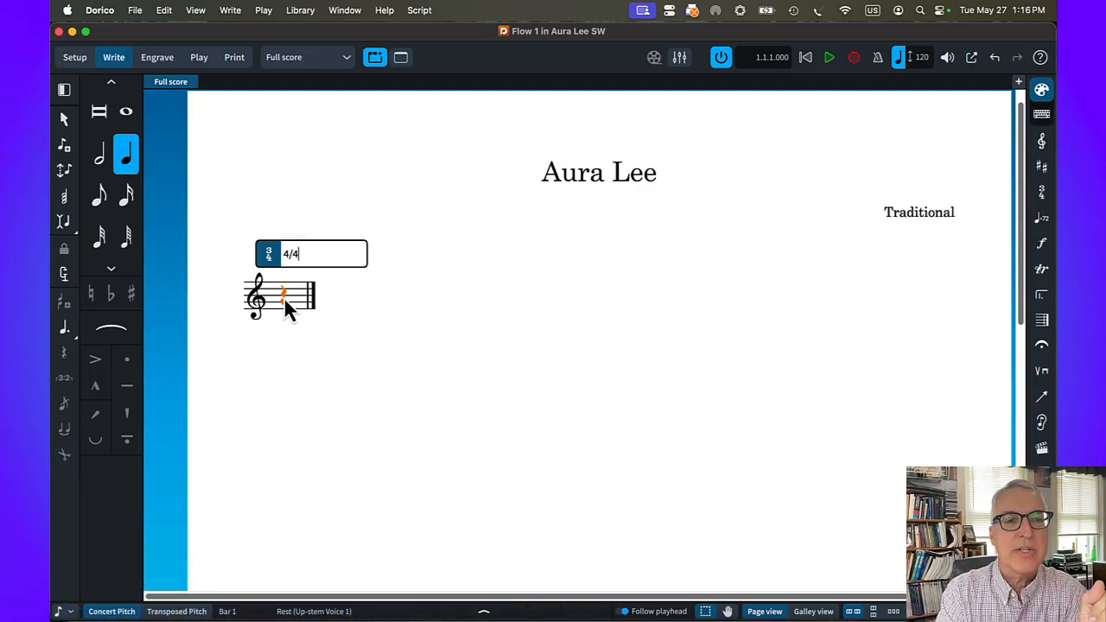
key(Return)
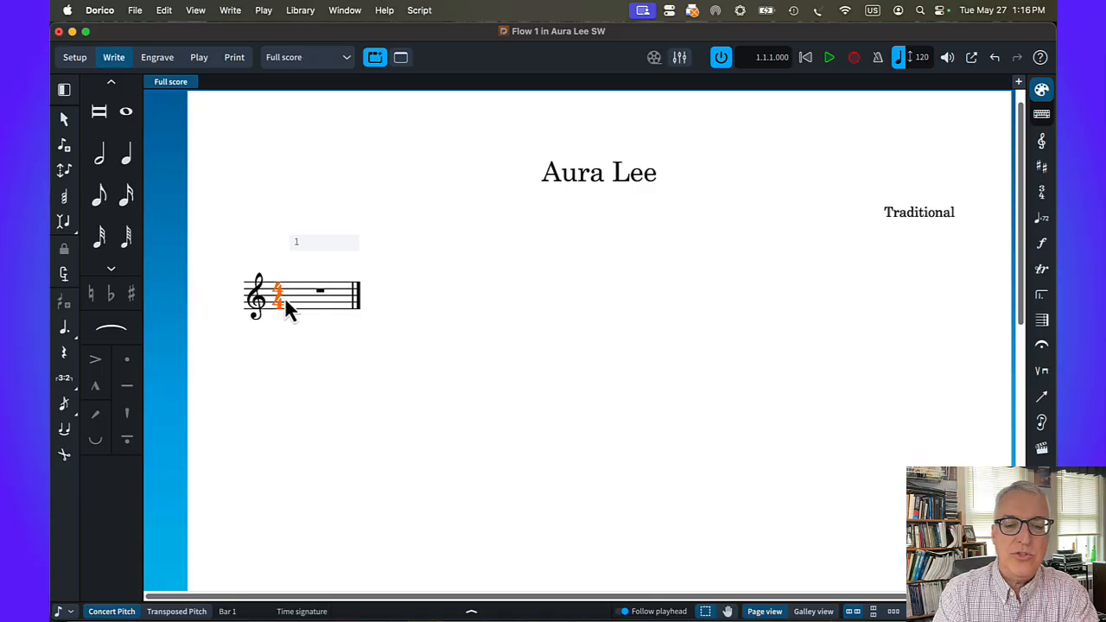
Step: Add an E flat major key signature (Eb) at the start of the staff
key(shift+k)
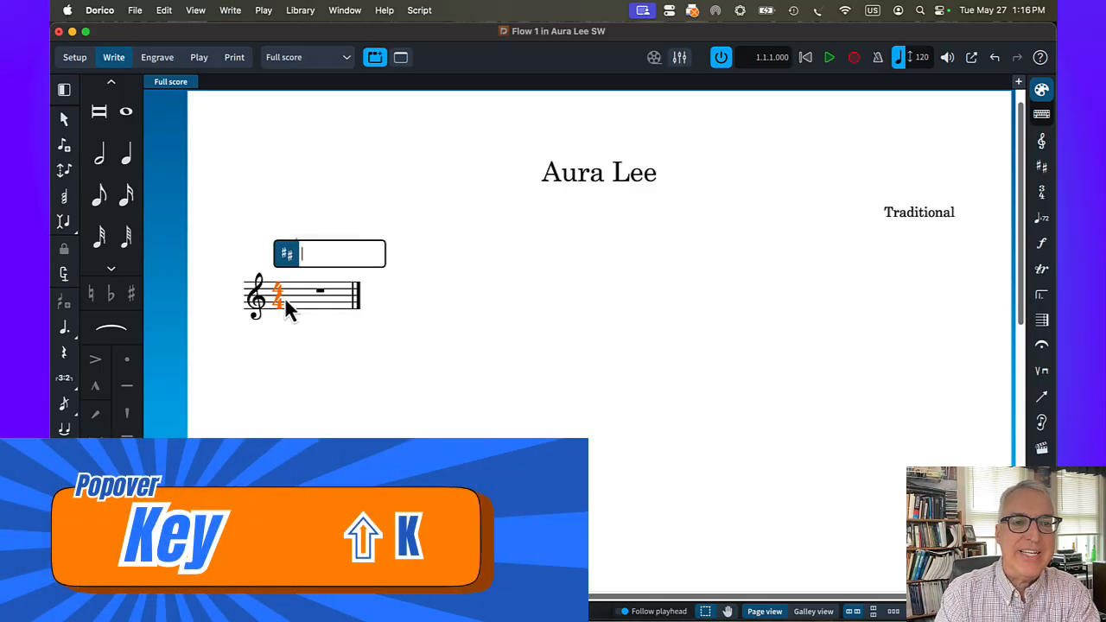
text(E)
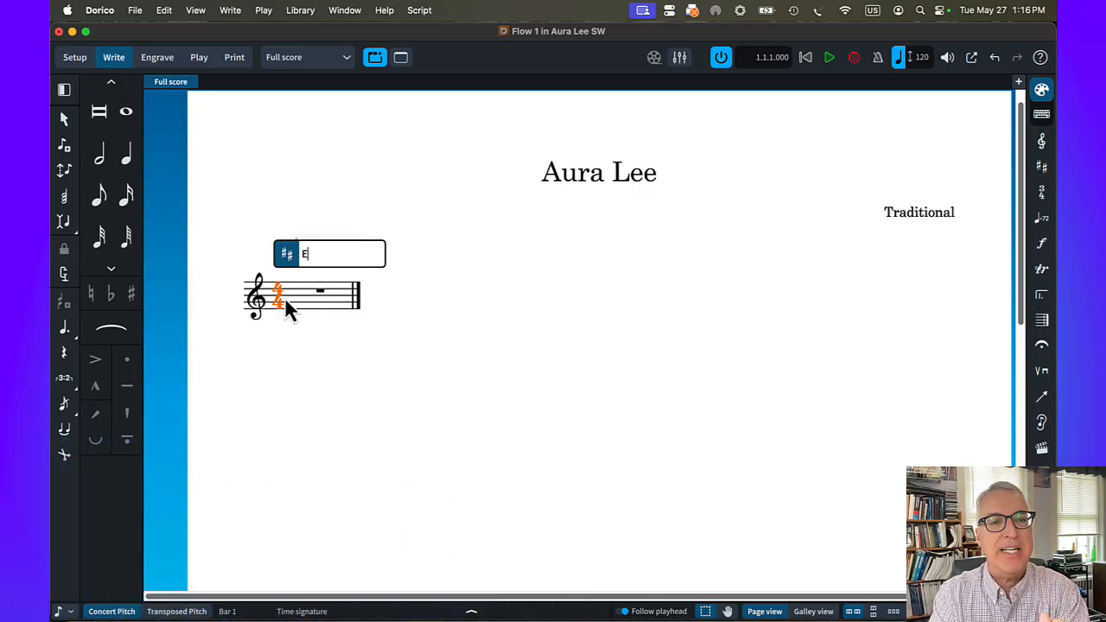
text(b)
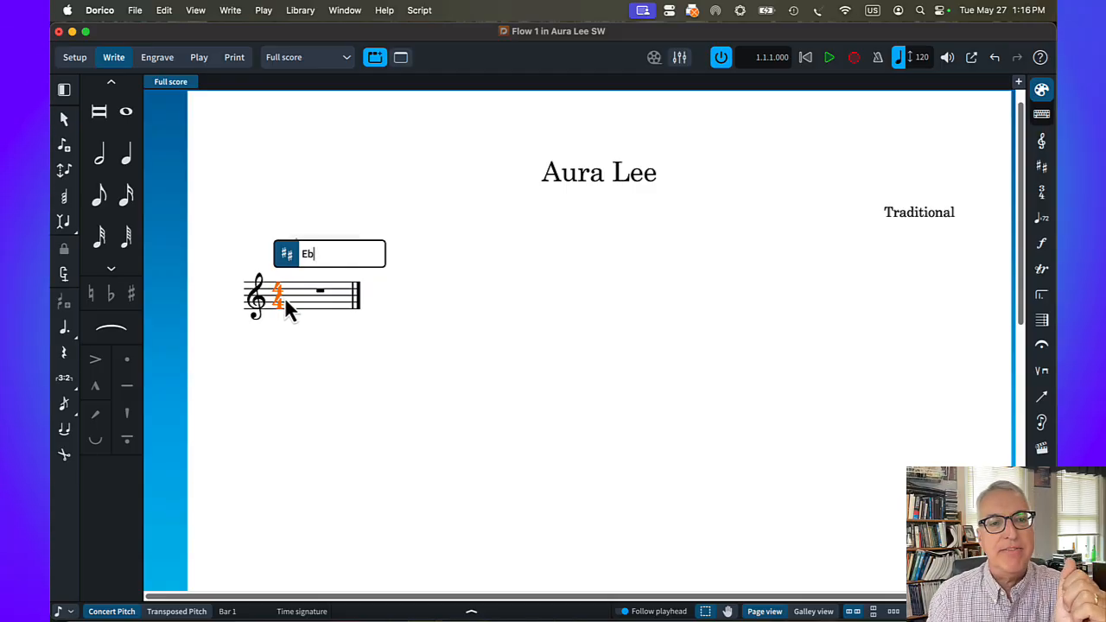
key(Return)
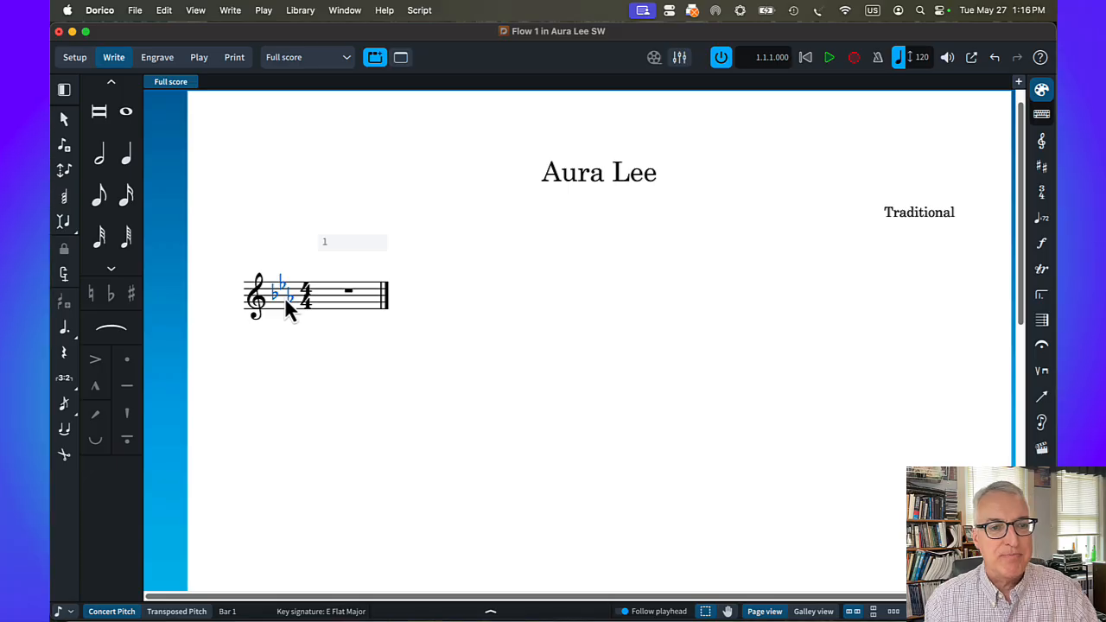
Step: Add a metronome mark of quarter note = 76 (q=76) at the start of bar 1
key(shift+t)
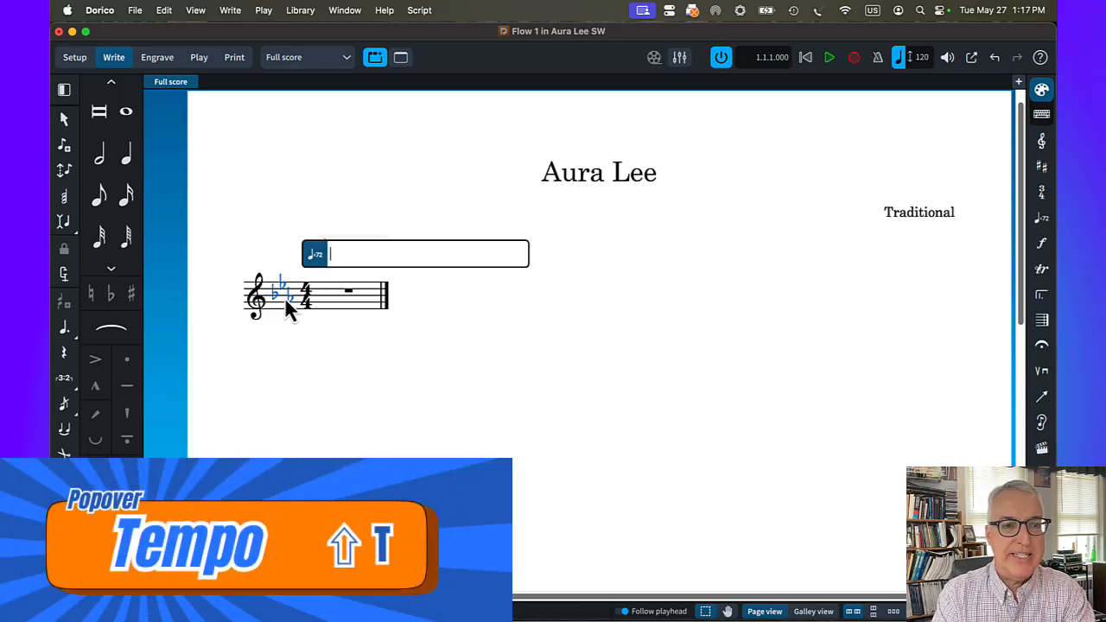
text(q)
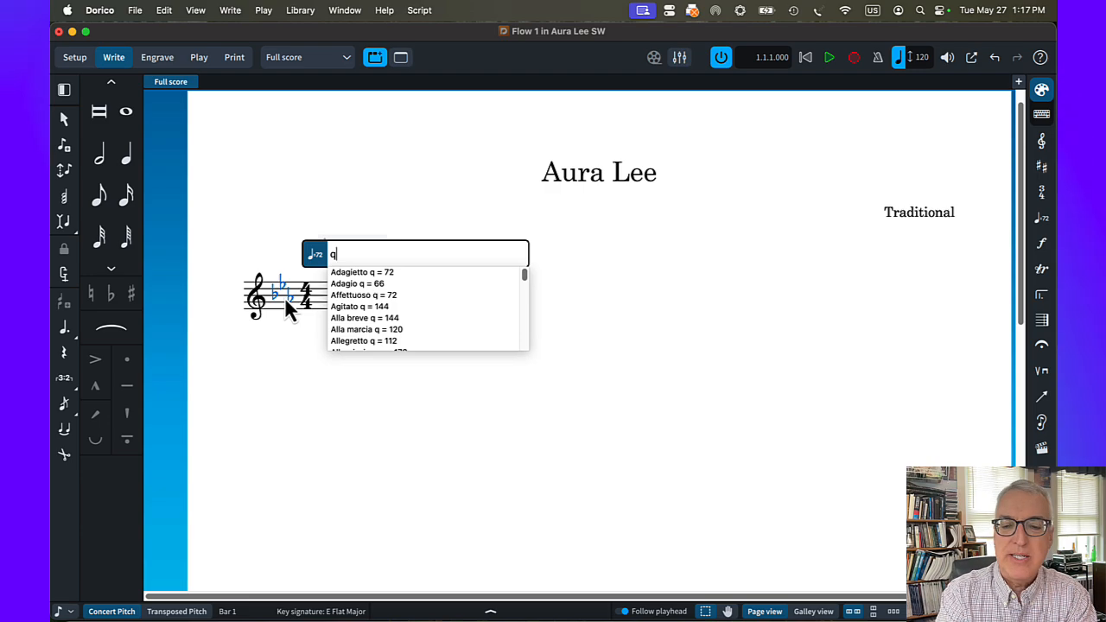
text(=76)
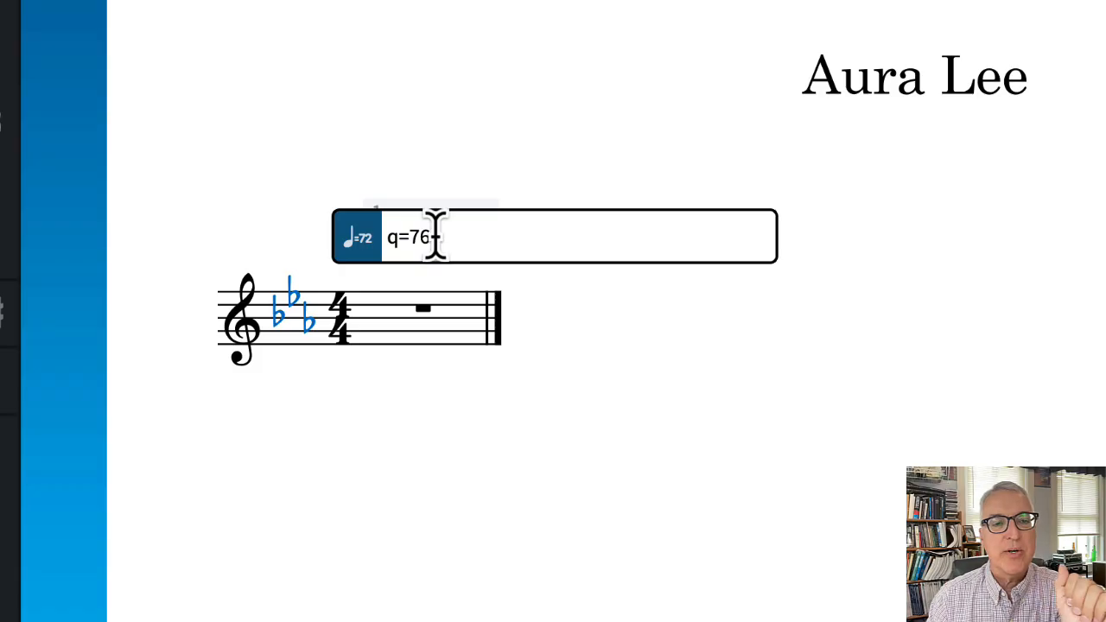
text(All)
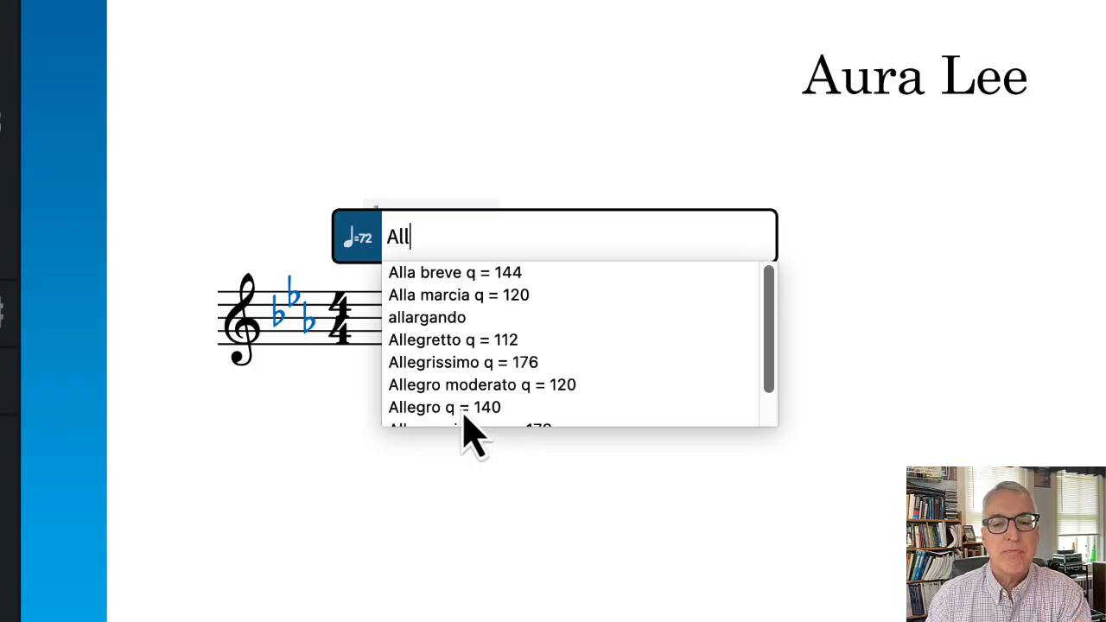
key(BackSpace)
key(BackSpace)
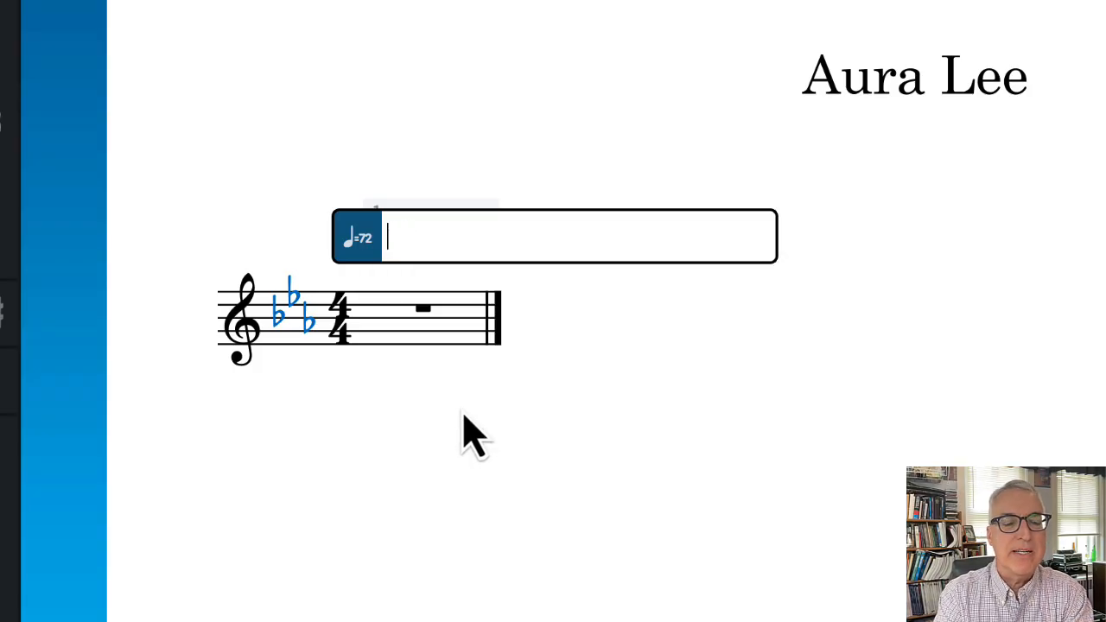
text(q)
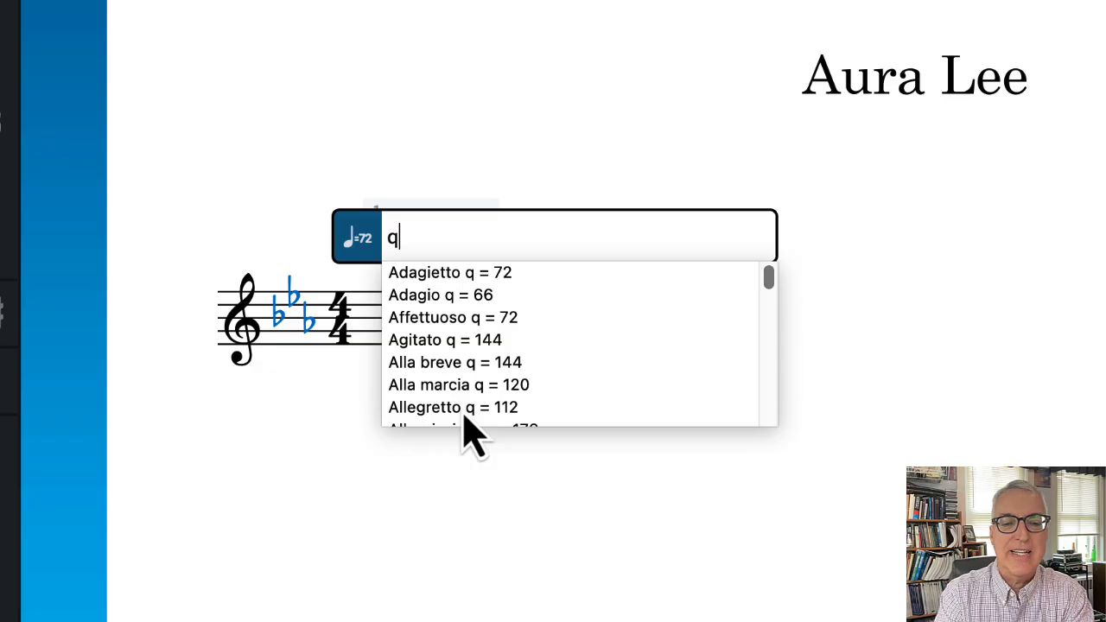
text(=)
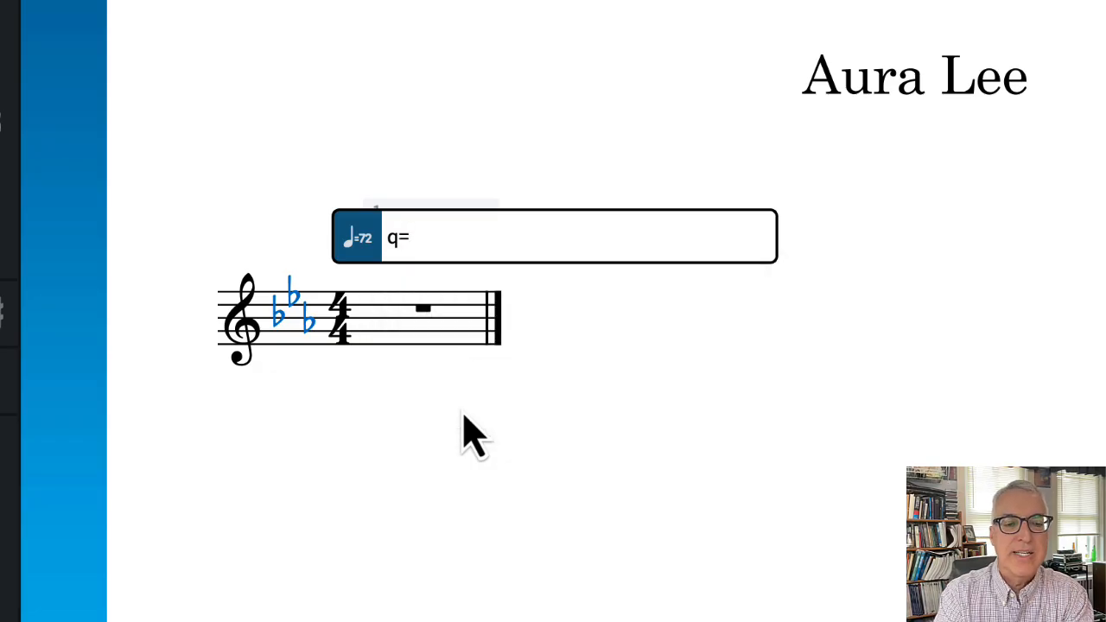
text(76)
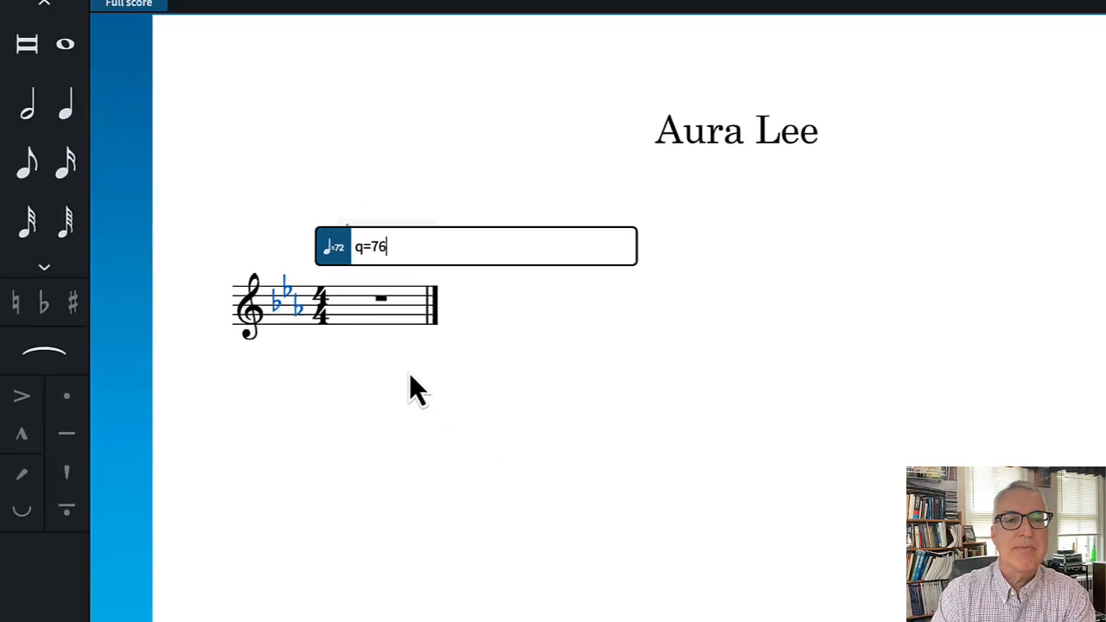
key(Return)
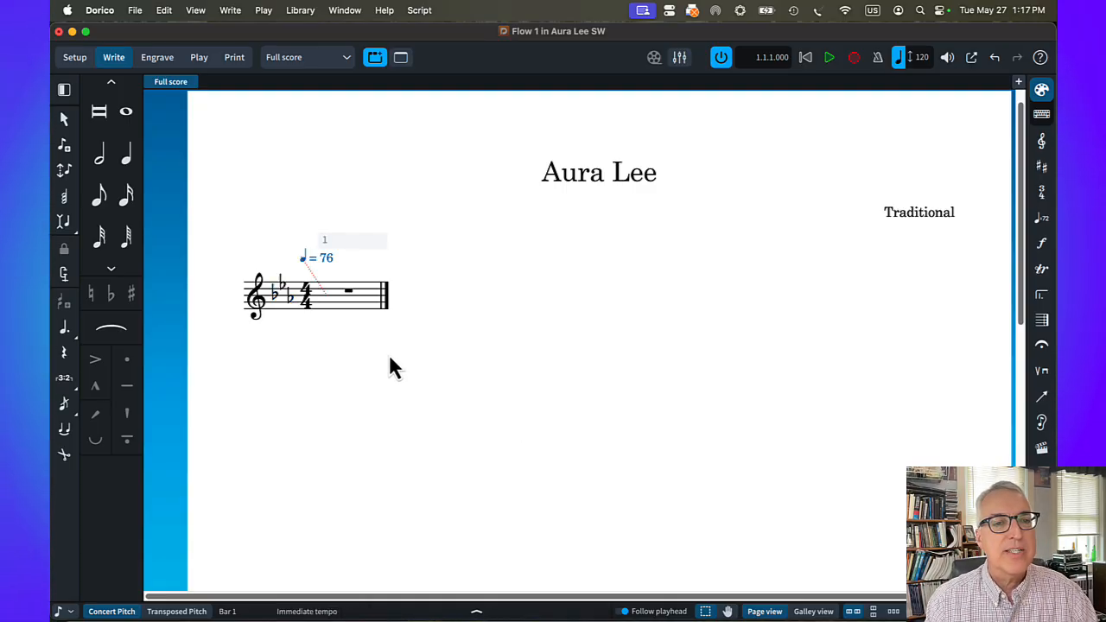
Step: Add 16 bars to the score with the Bars popover, starting from the whole-bar rest in bar 1
click(347, 293)
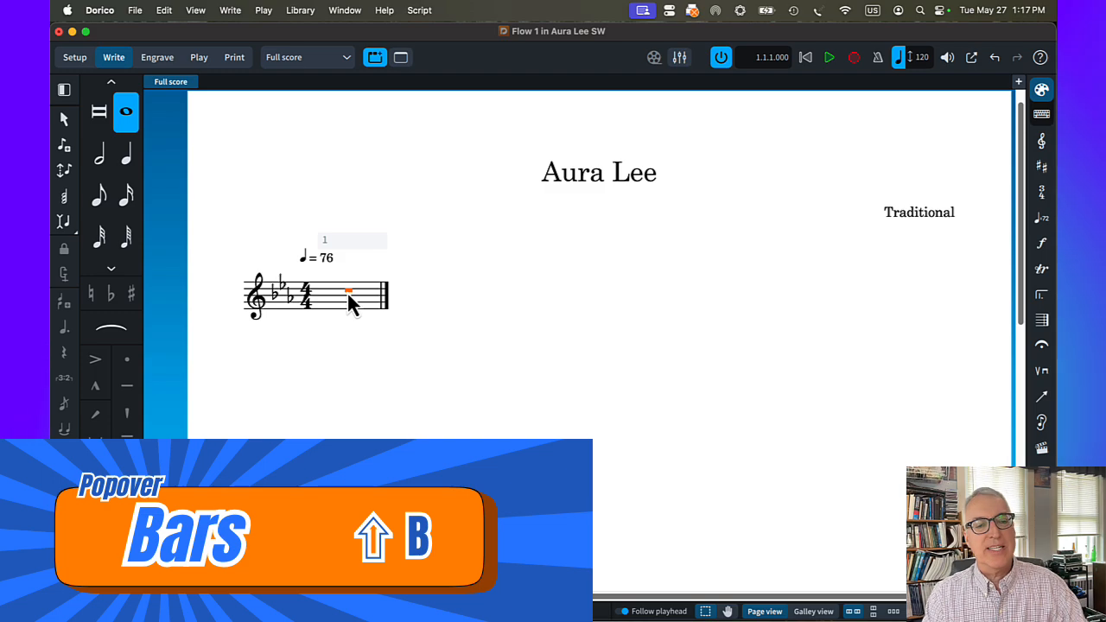
key(shift+b)
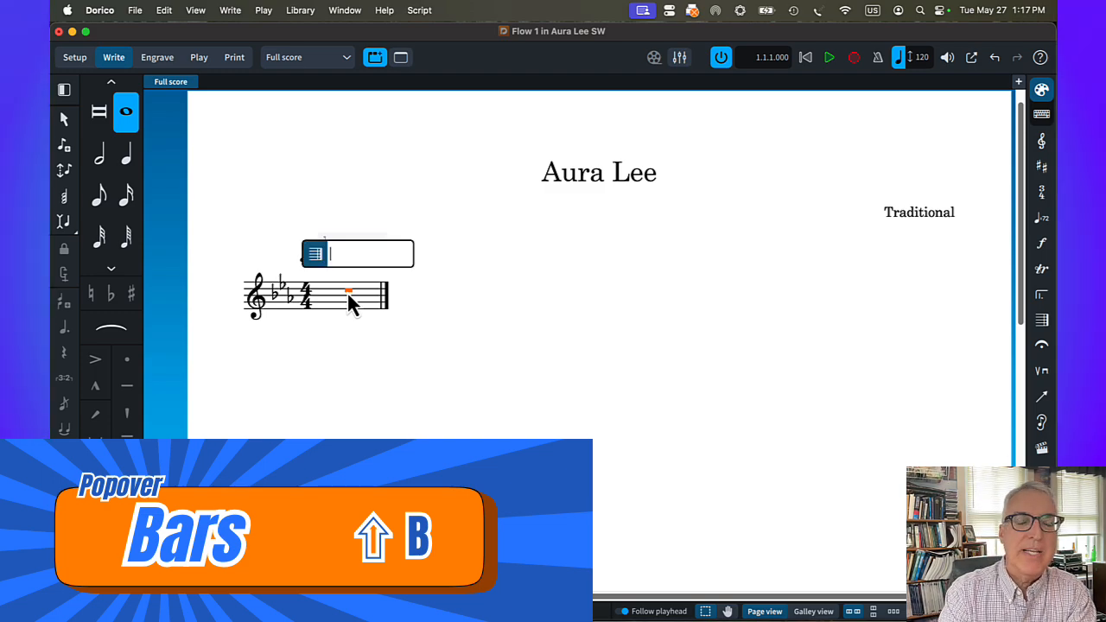
text(16)
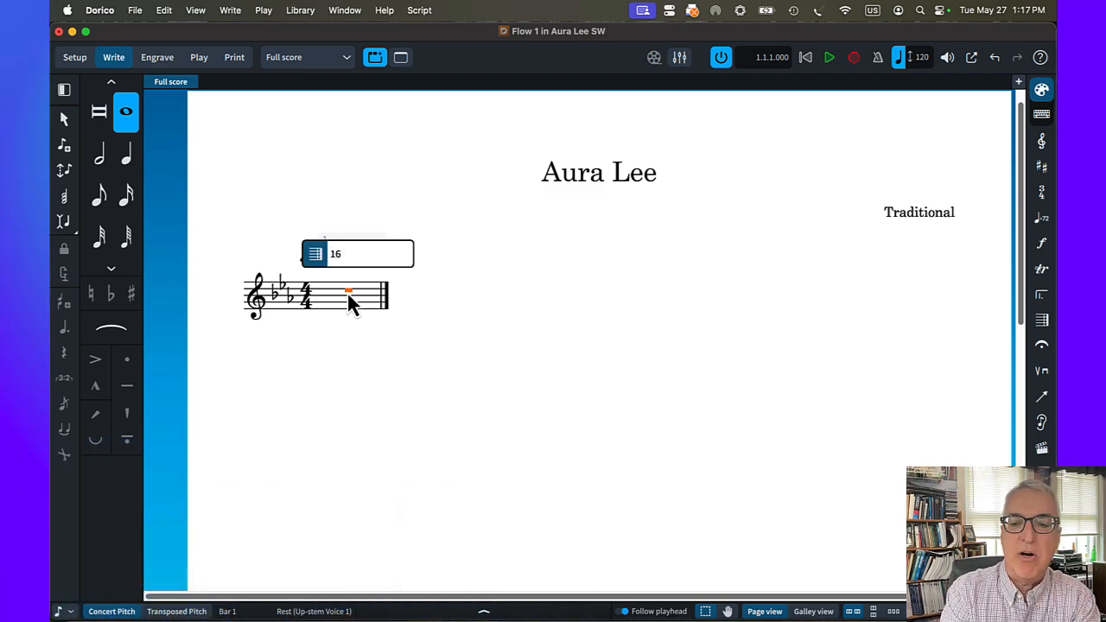
key(Return)
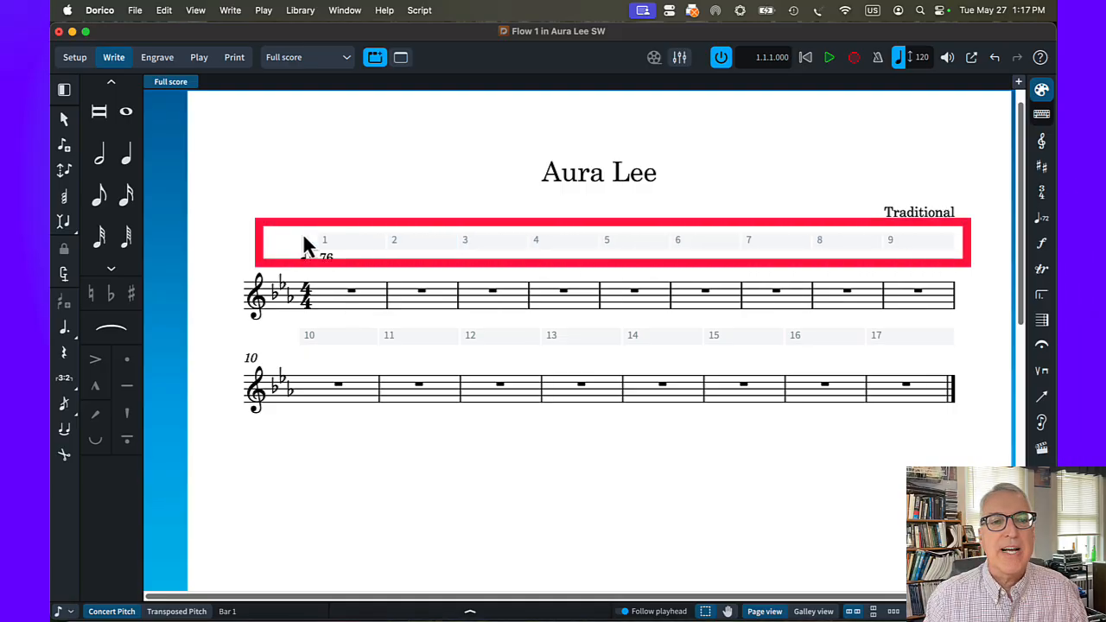
Step: Toggle the display of the system track above the staves off and back on
click(193, 10)
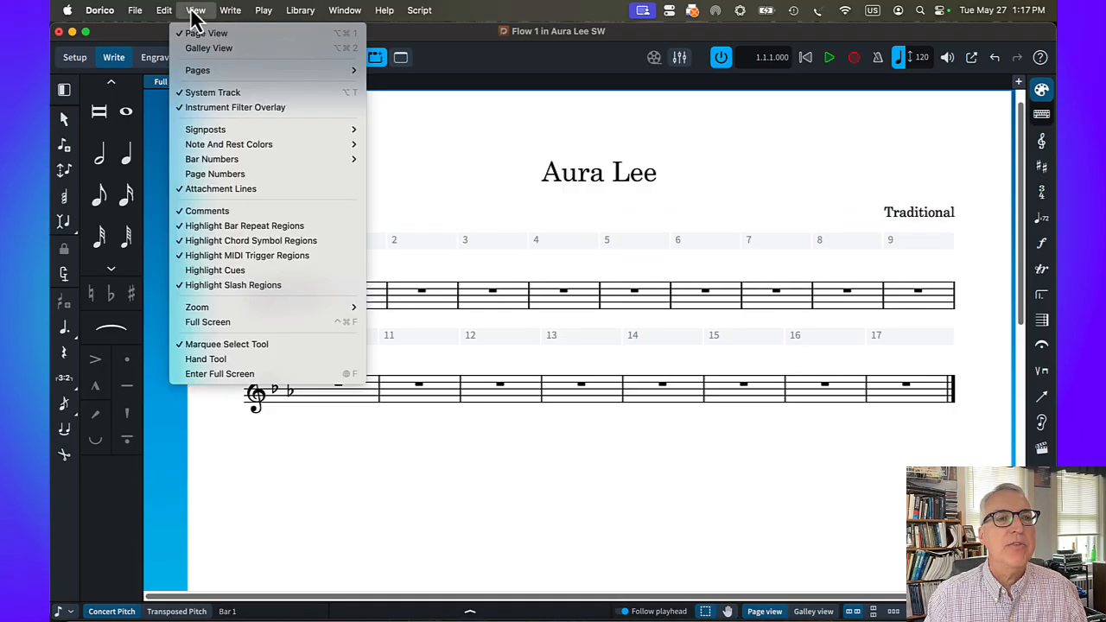
click(219, 93)
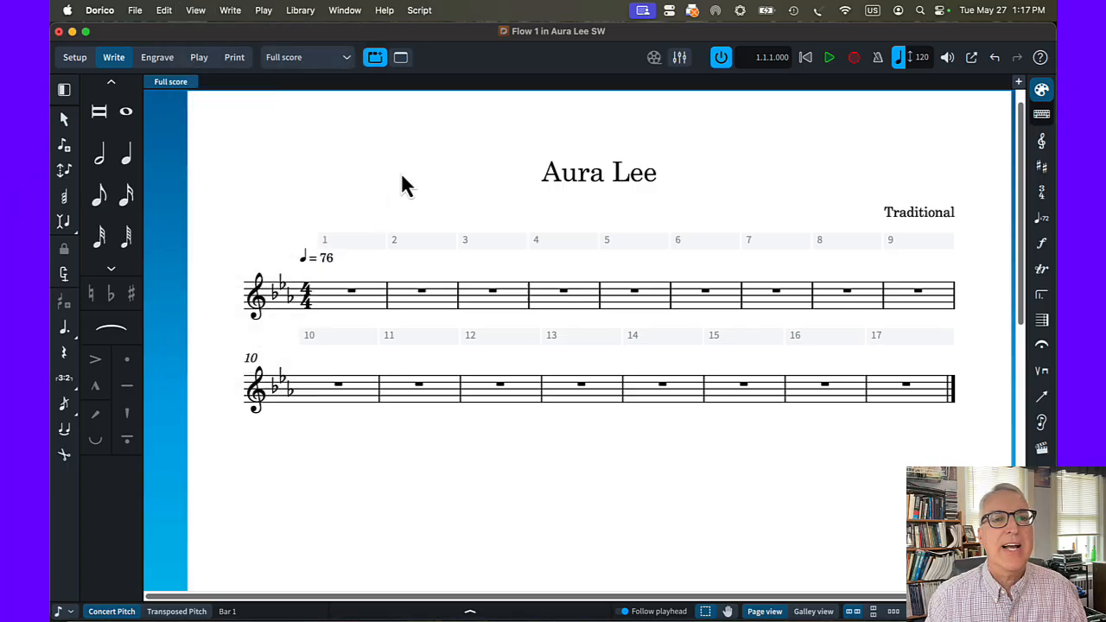
click(194, 15)
click(227, 93)
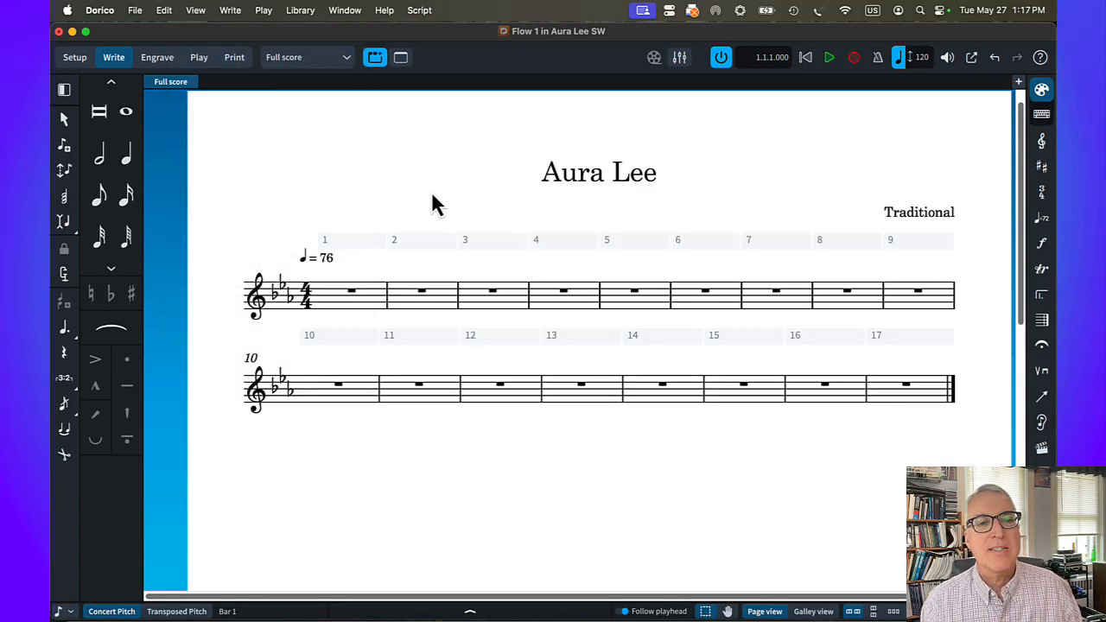
Step: Save the Aura Lee project
click(135, 12)
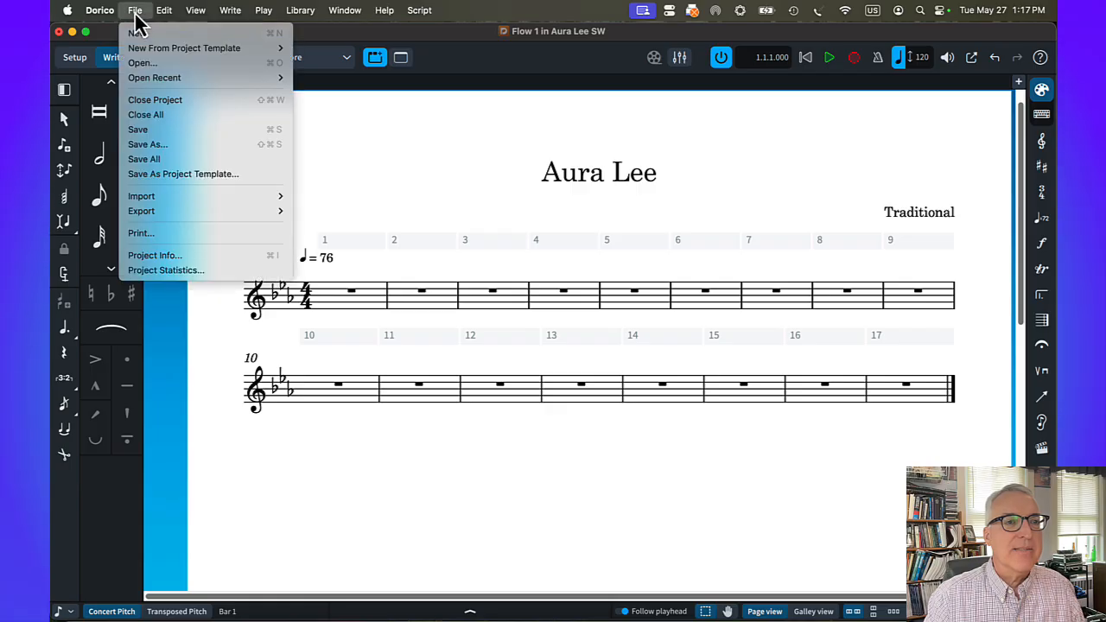
click(156, 129)
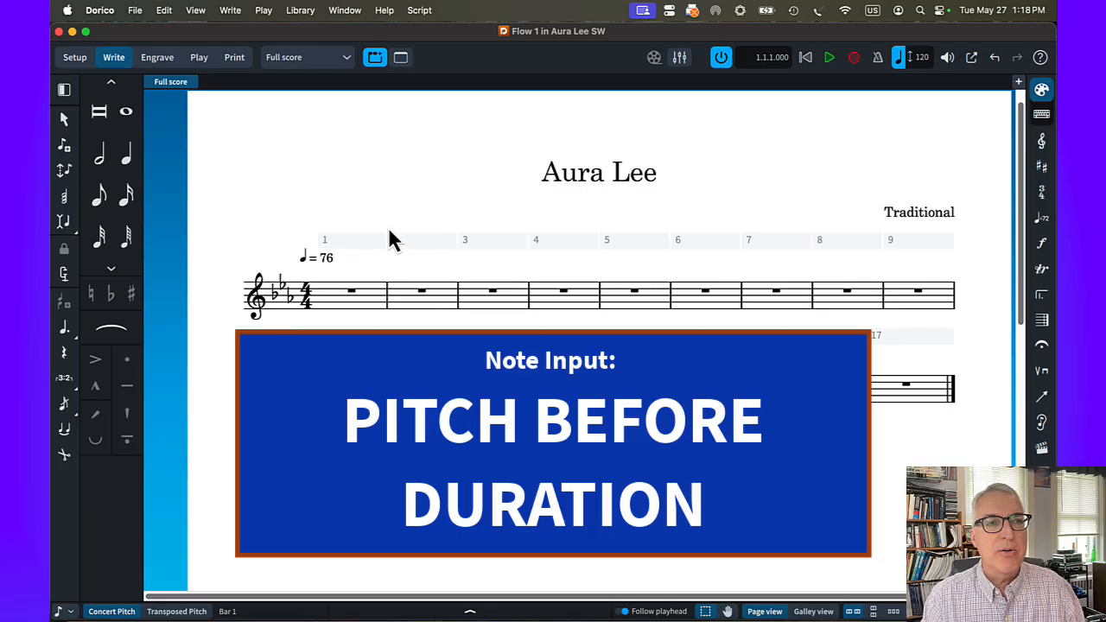
Step: Start note input at the whole-bar rest in bar 1
click(223, 13)
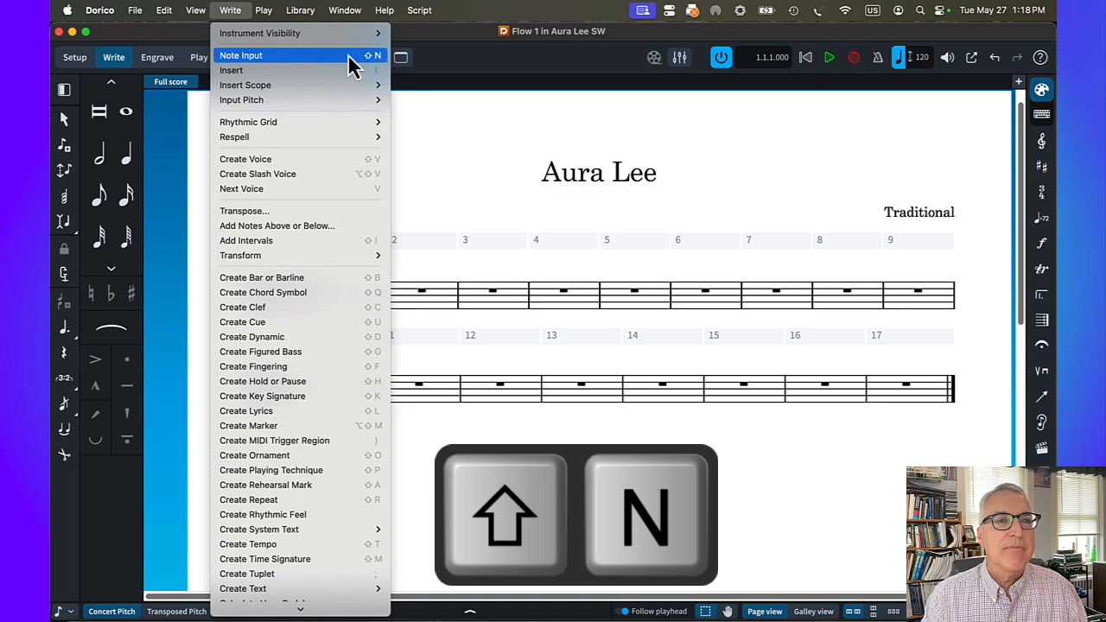
click(440, 192)
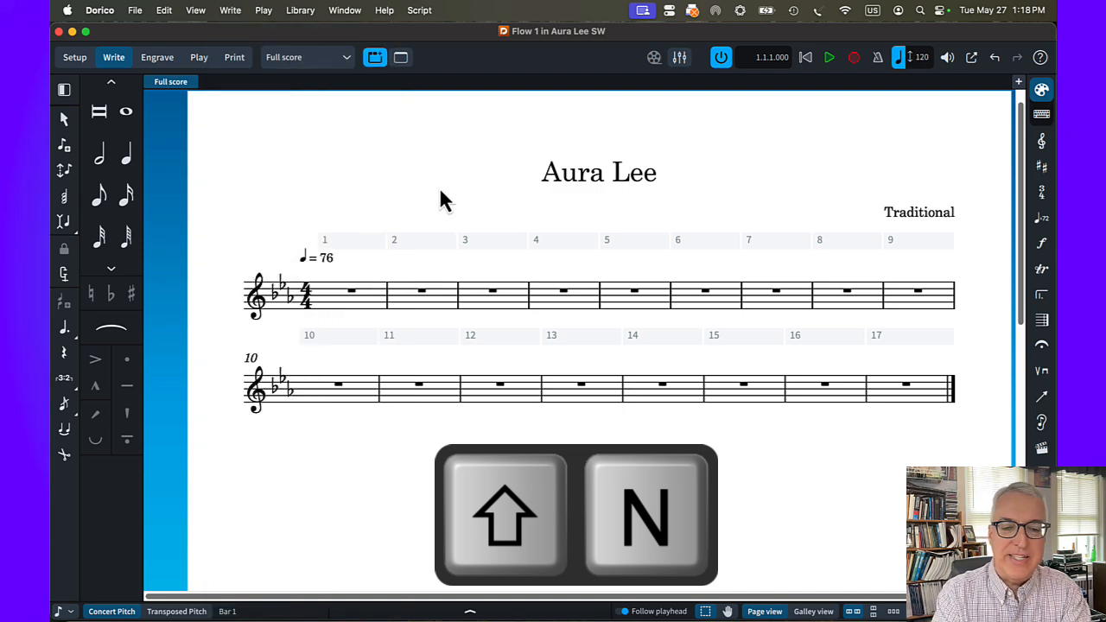
click(352, 292)
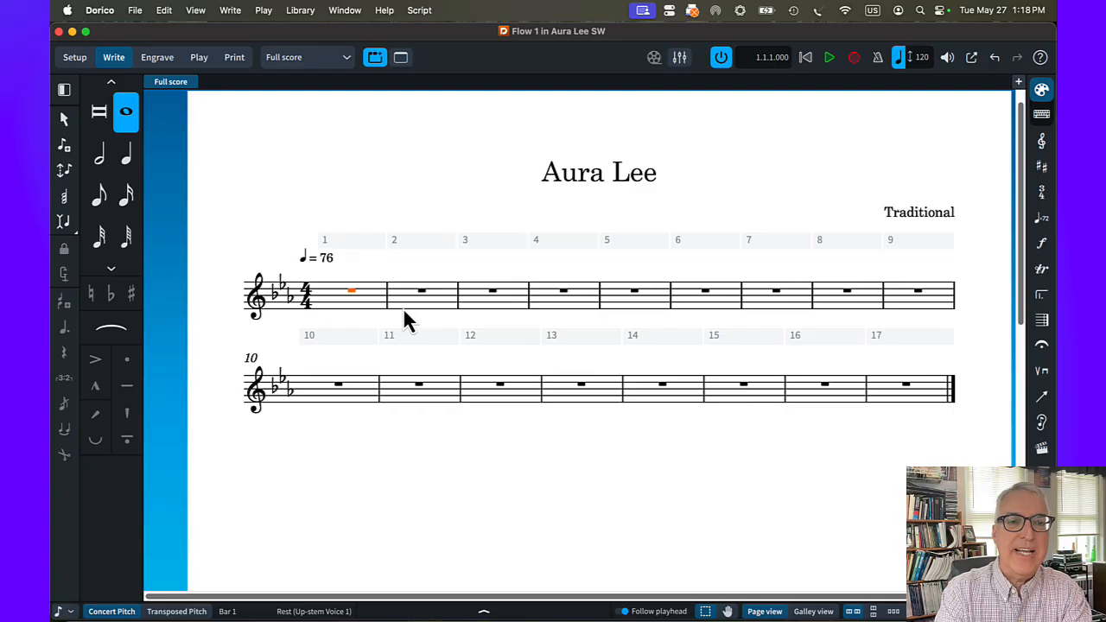
key(Return)
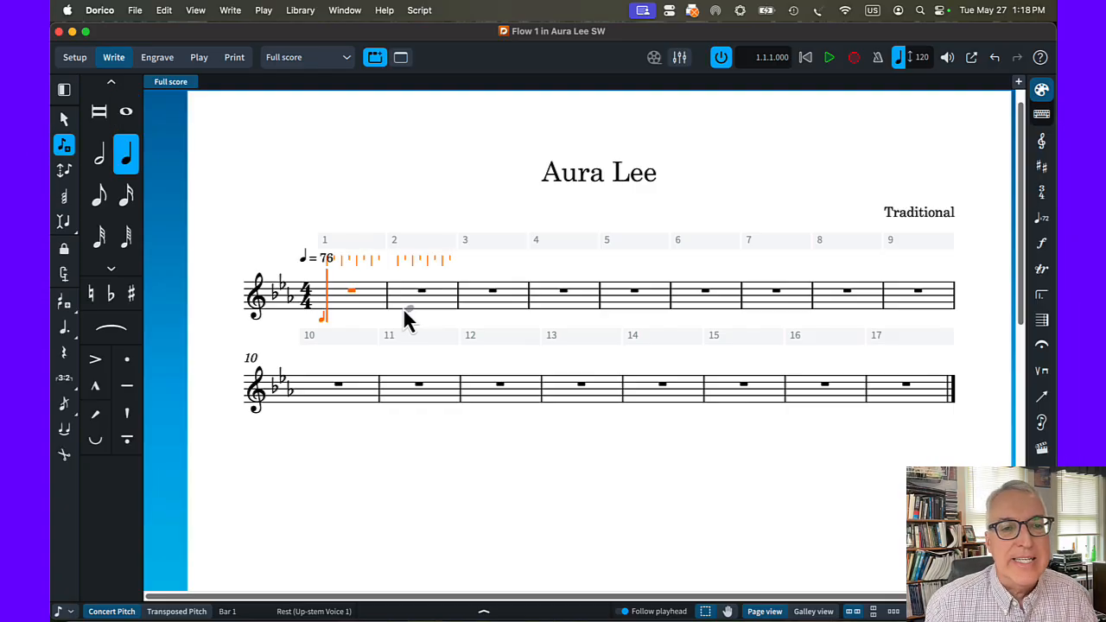
key(Escape)
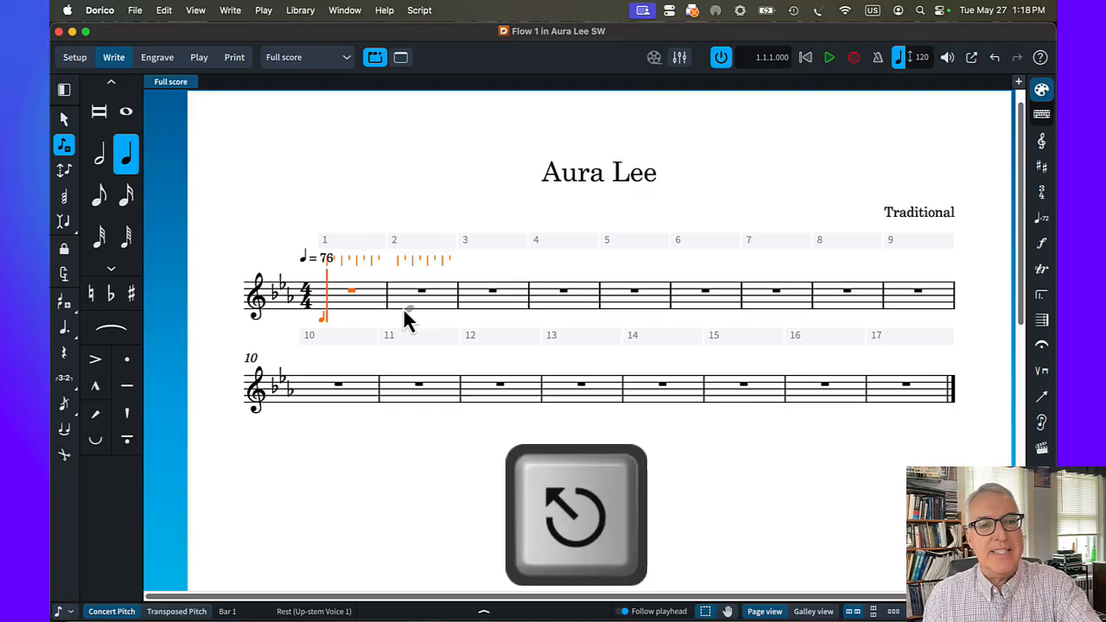
key(Return)
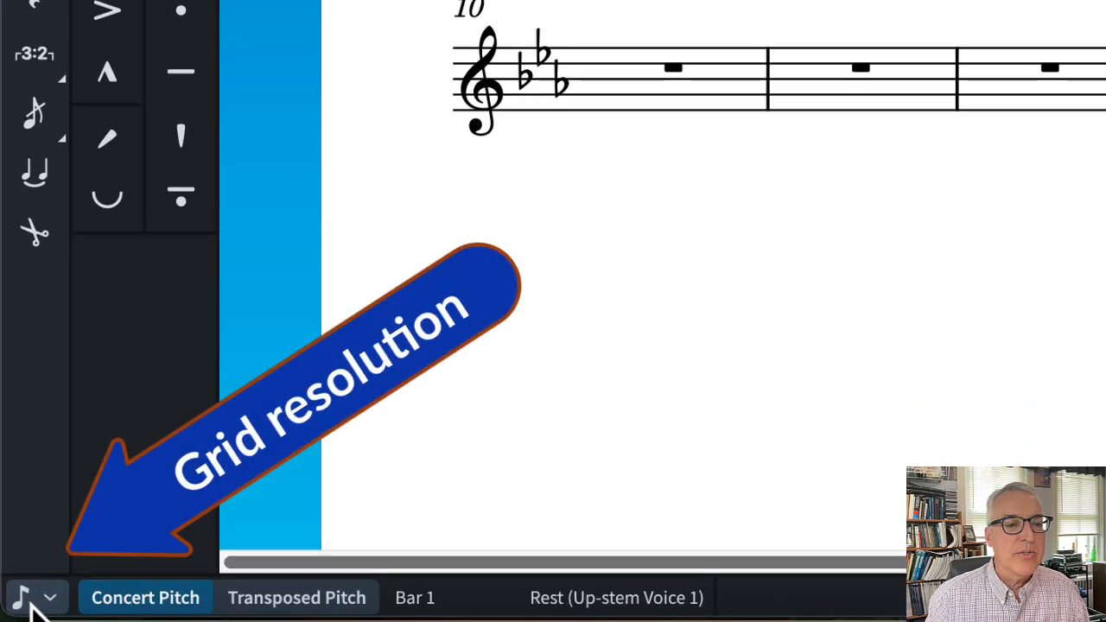
Step: Check the rhythmic grid resolution and move the caret forward through bar 1 and back to the start of the bar
click(32, 605)
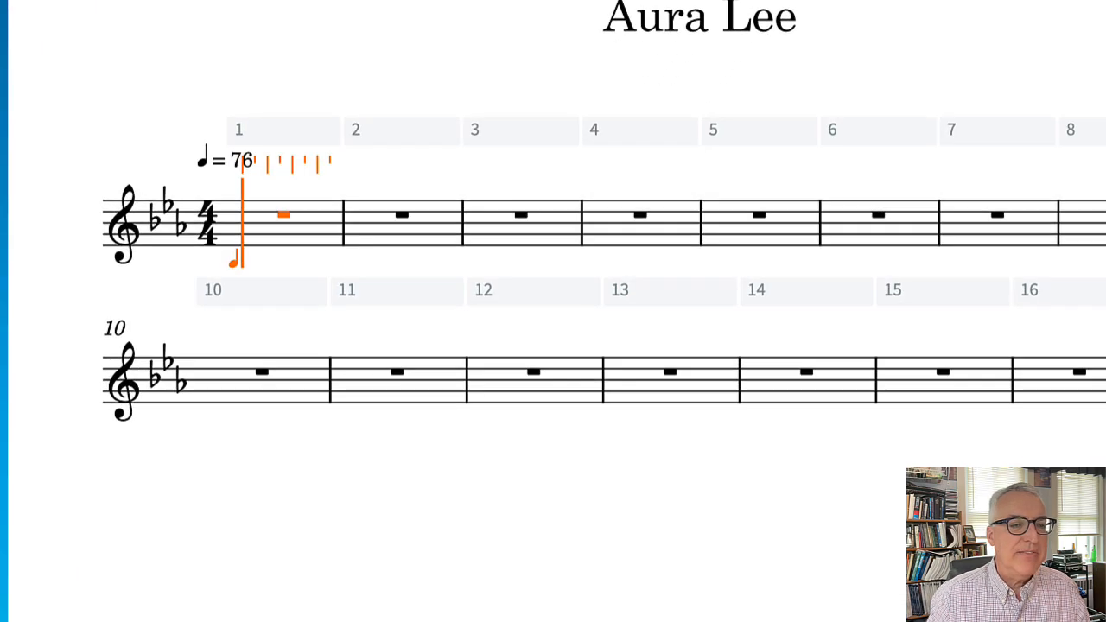
key(Right)
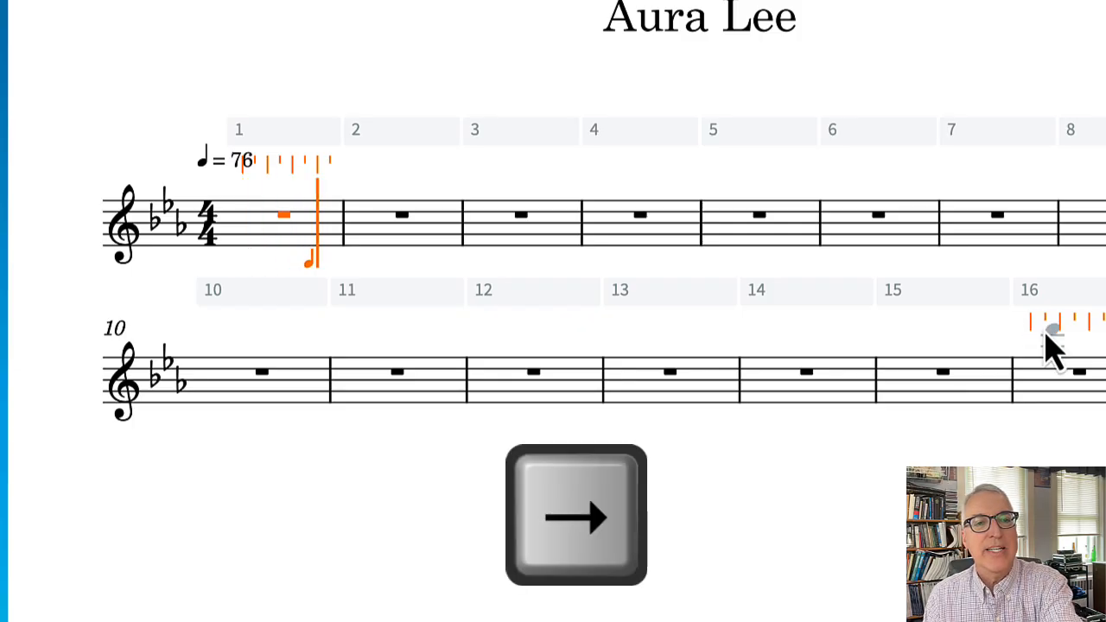
key(Left)
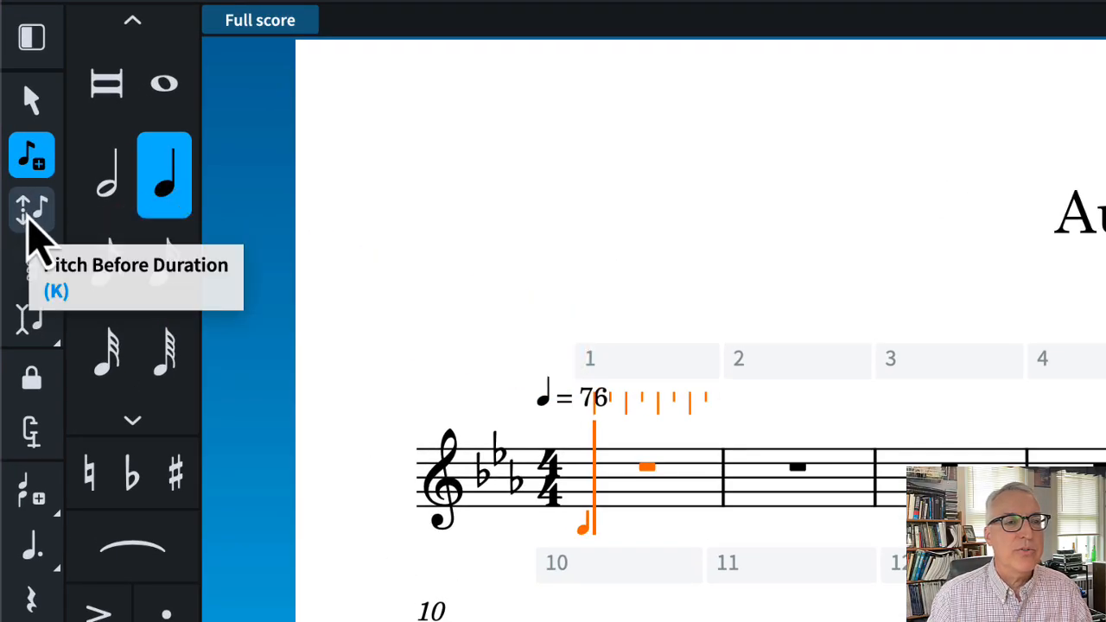
Step: Turn on Pitch Before Duration and enter the melody in bars 1 to 16, ending with a dotted half-note E flat
click(28, 220)
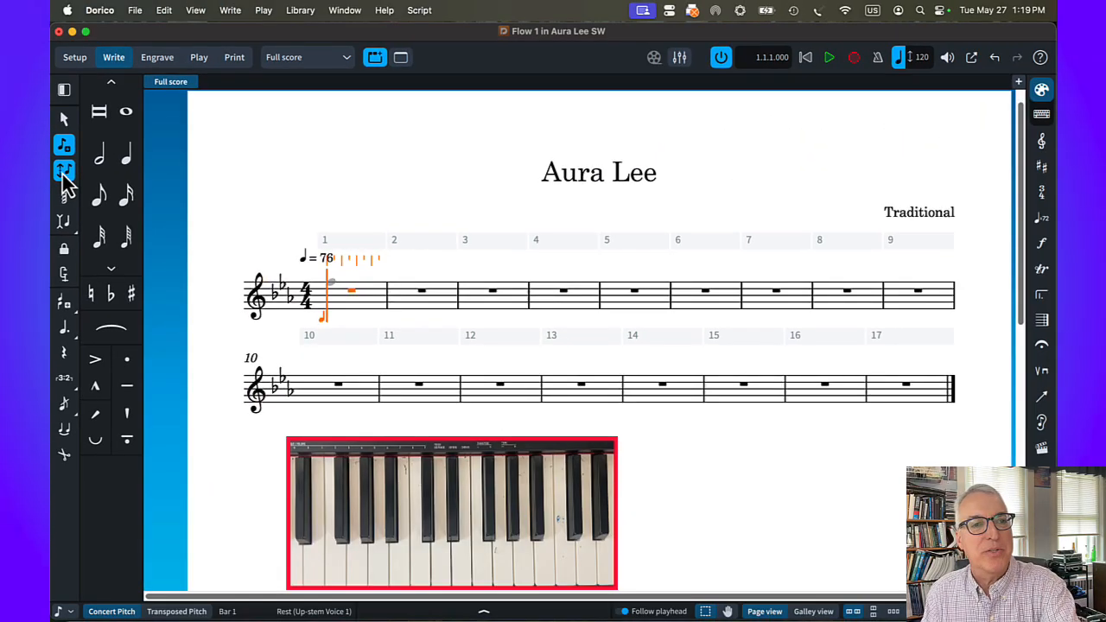
key(k)
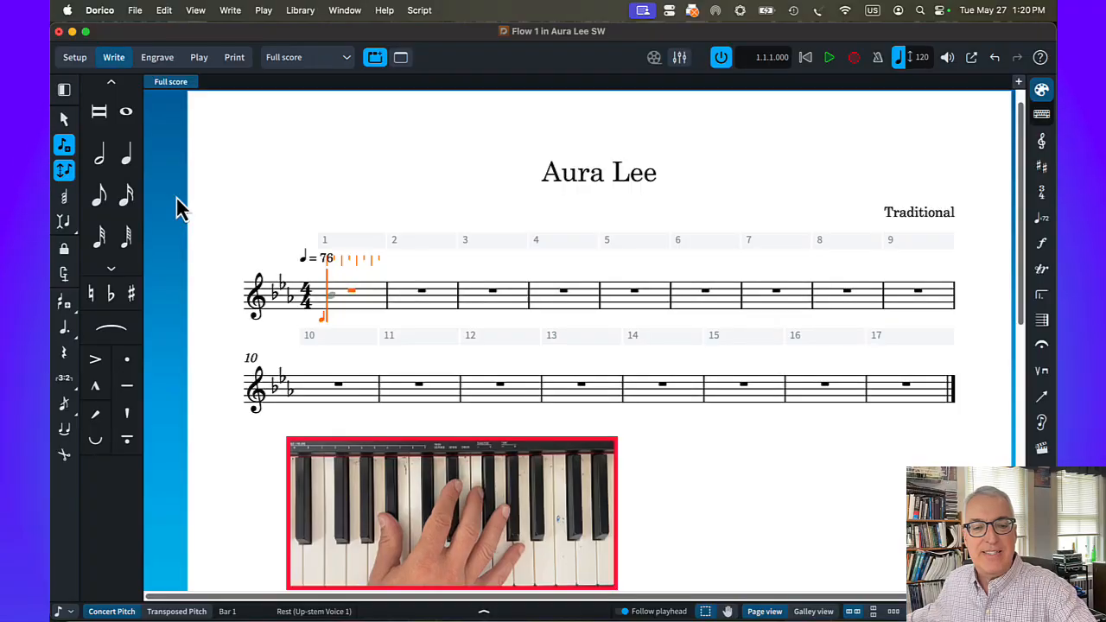
key(6)
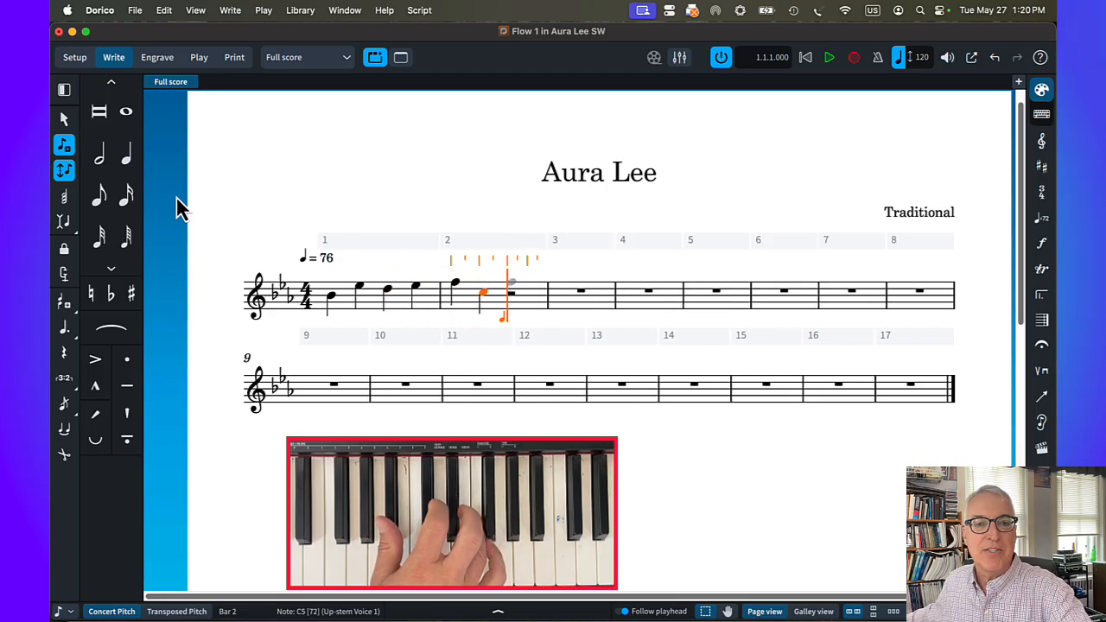
key(7)
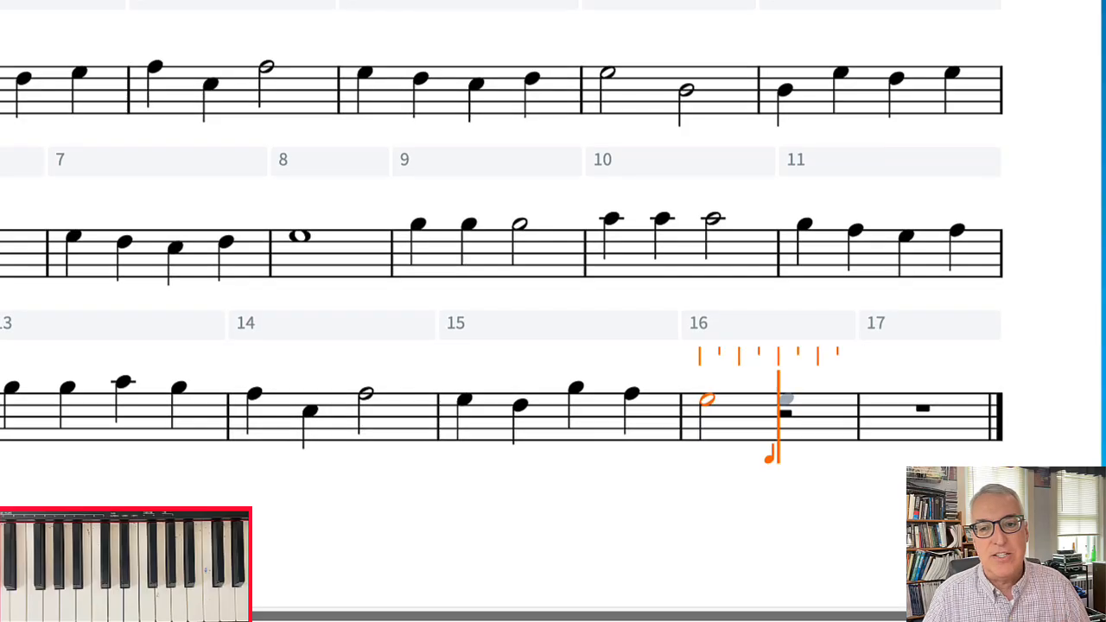
key(period)
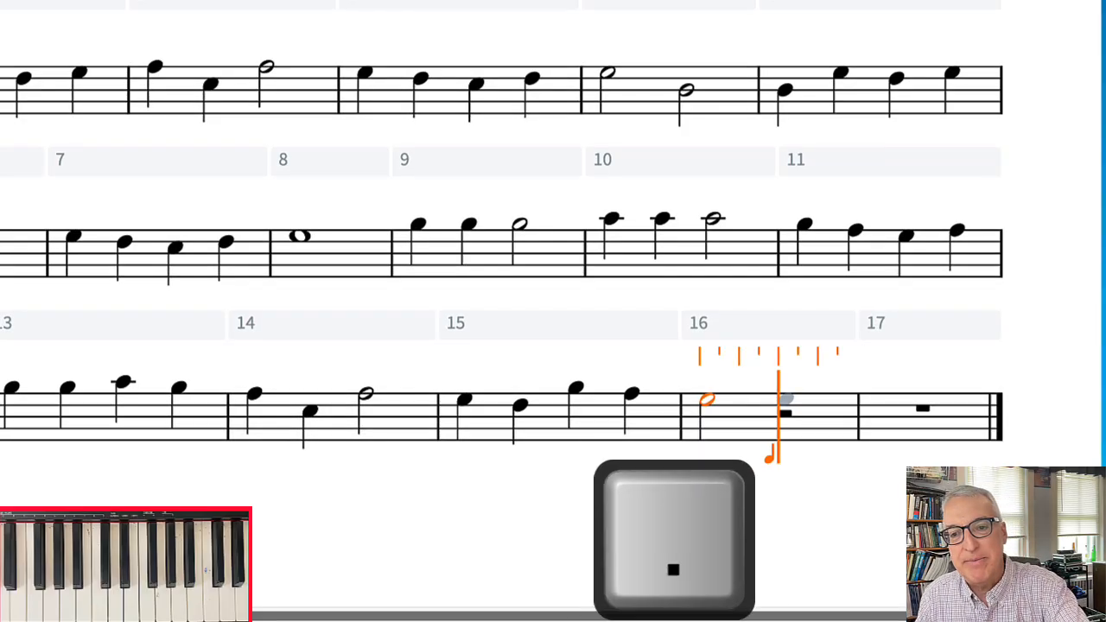
key(period)
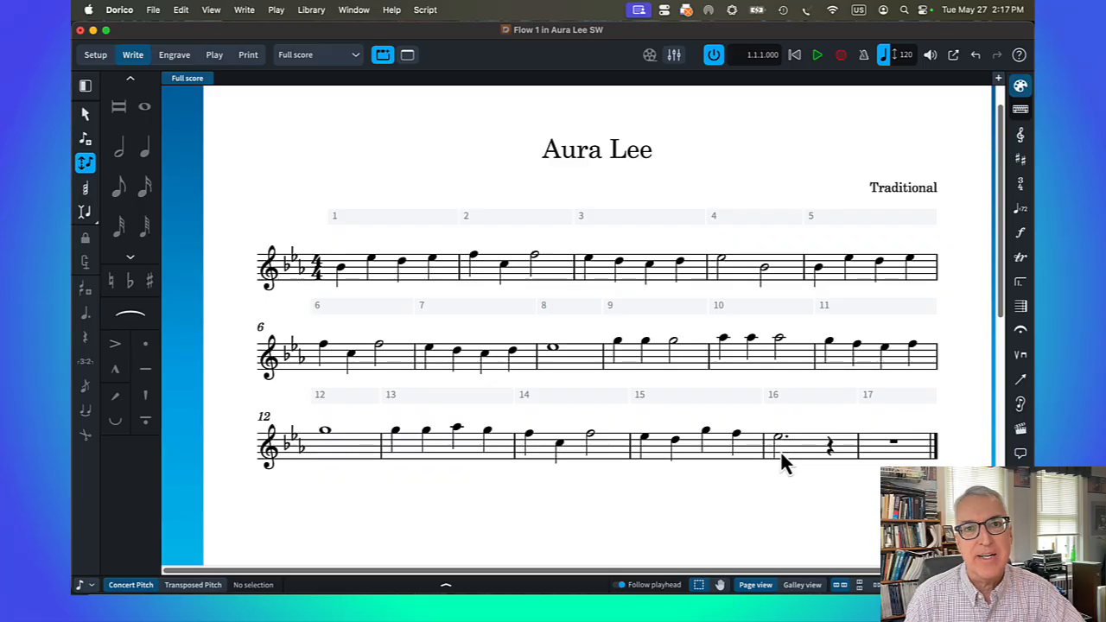
Step: In the Note Input preferences, try specifying accidentals, rhythm dots and articulations before inputting the note, and restore After inputting note
click(121, 12)
click(130, 53)
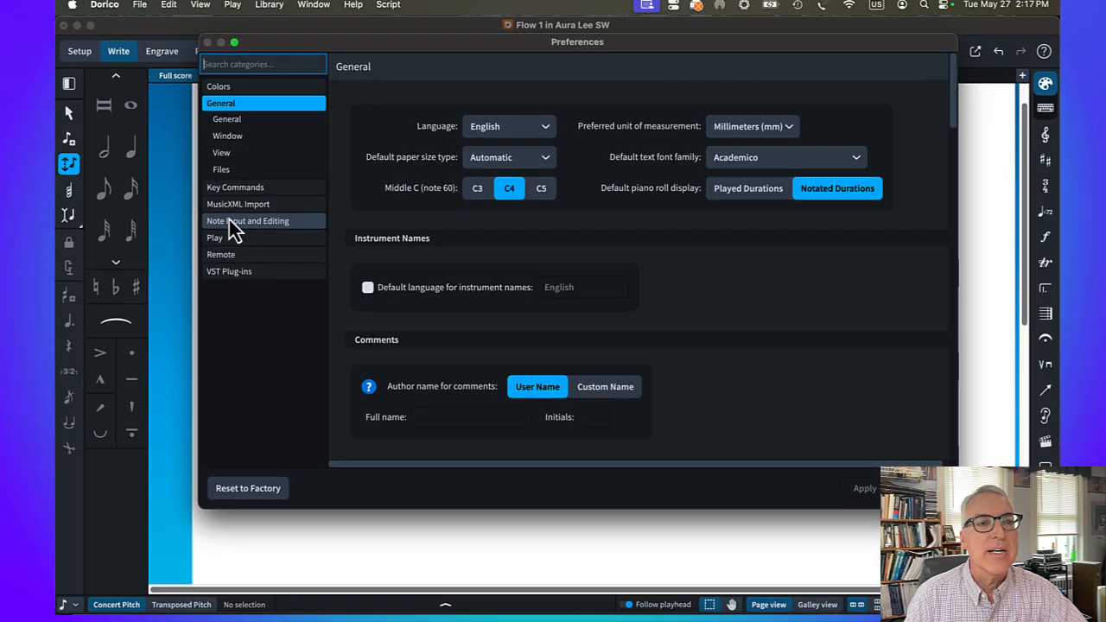
click(240, 217)
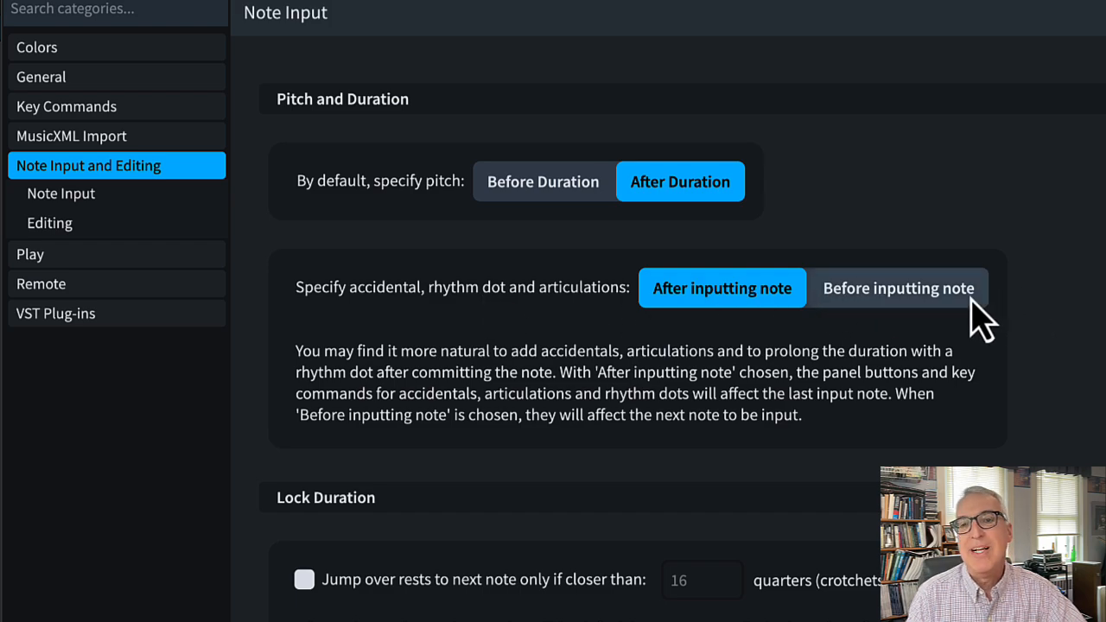
click(932, 304)
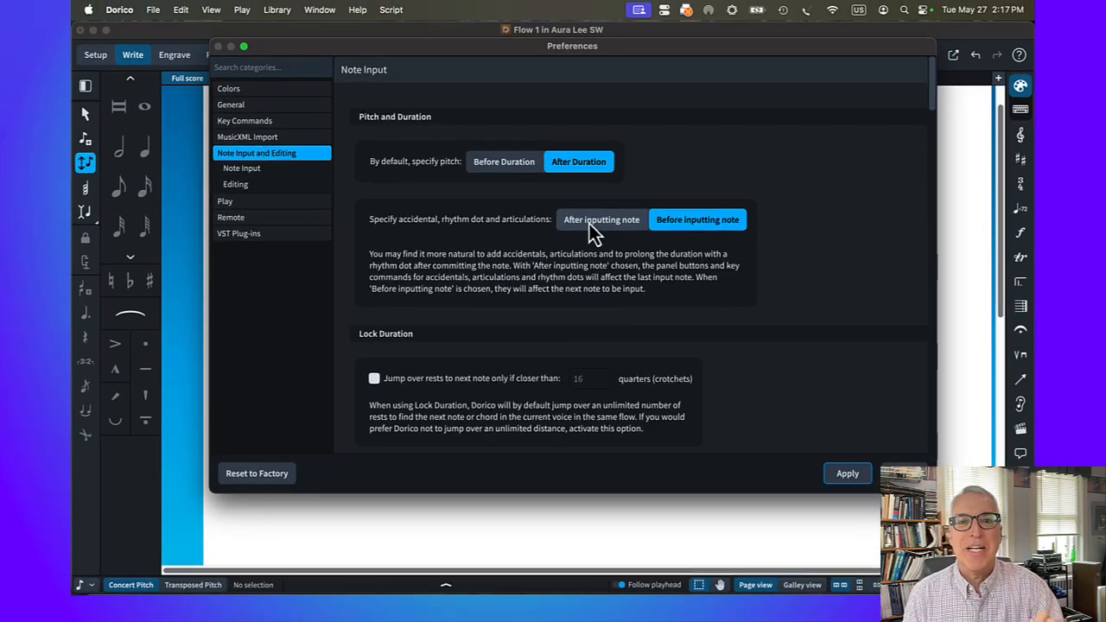
click(713, 298)
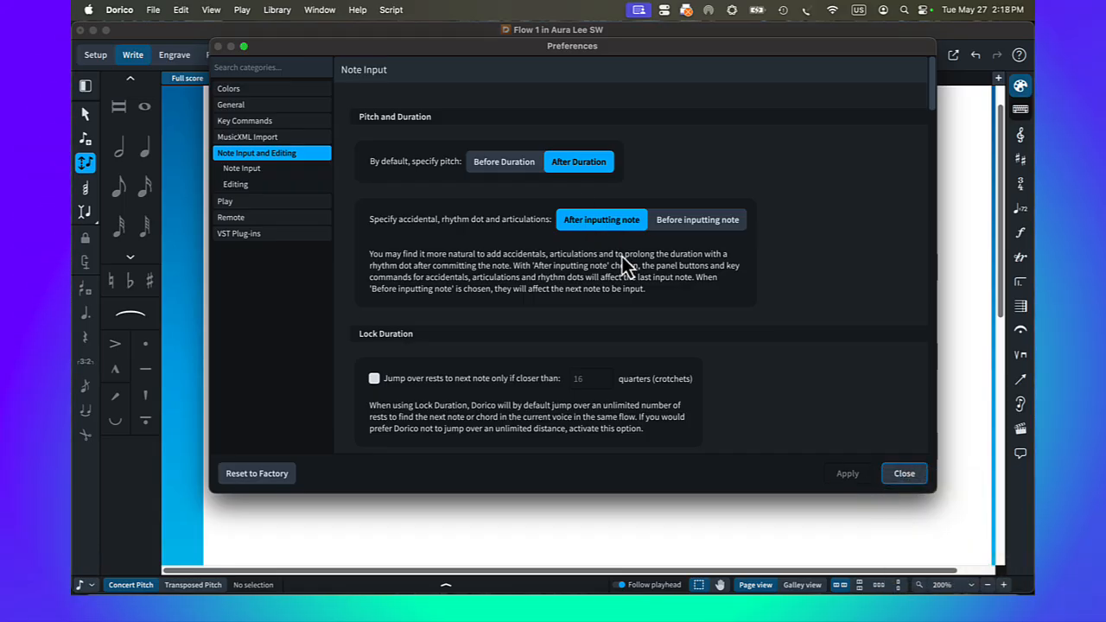
click(906, 475)
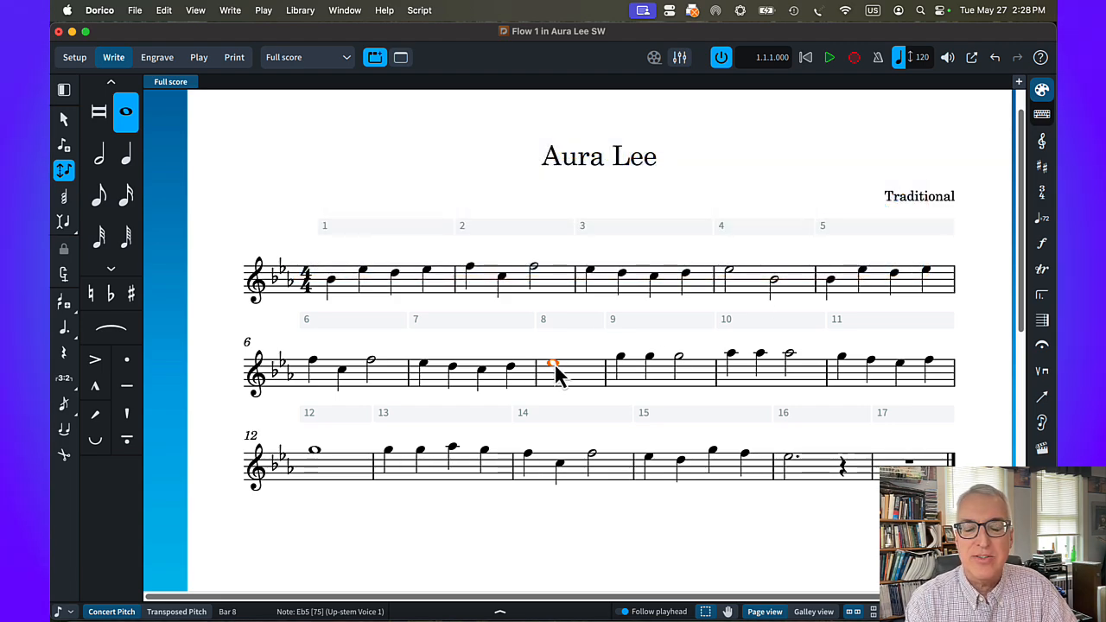
Step: Replace the whole note in bar 8 with a newly entered E flat whole note, and undo that entry
key(BackSpace)
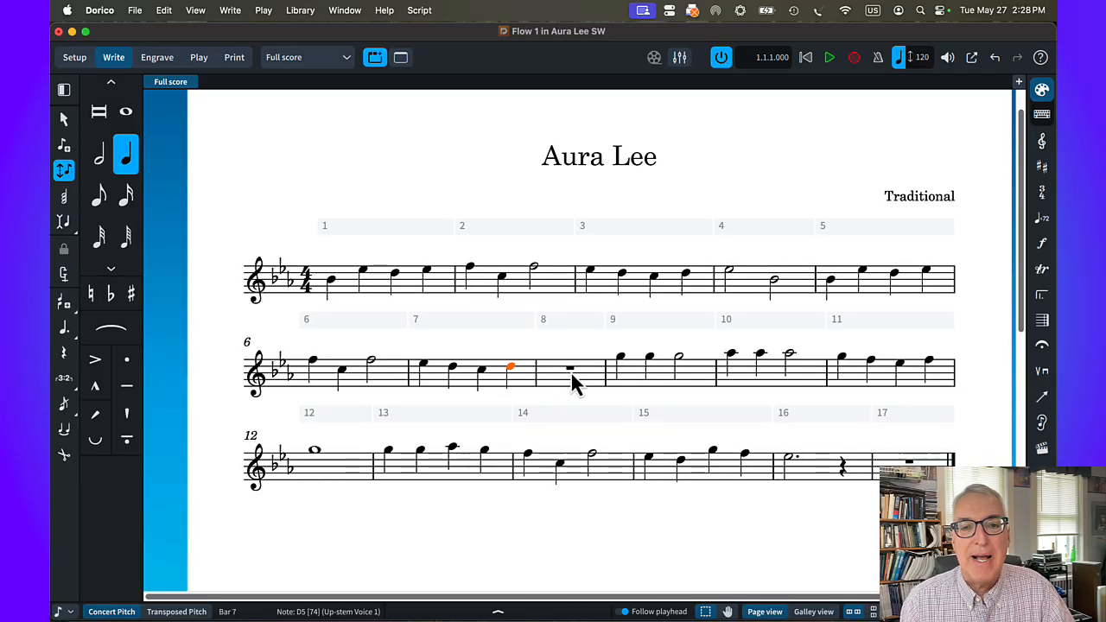
click(569, 368)
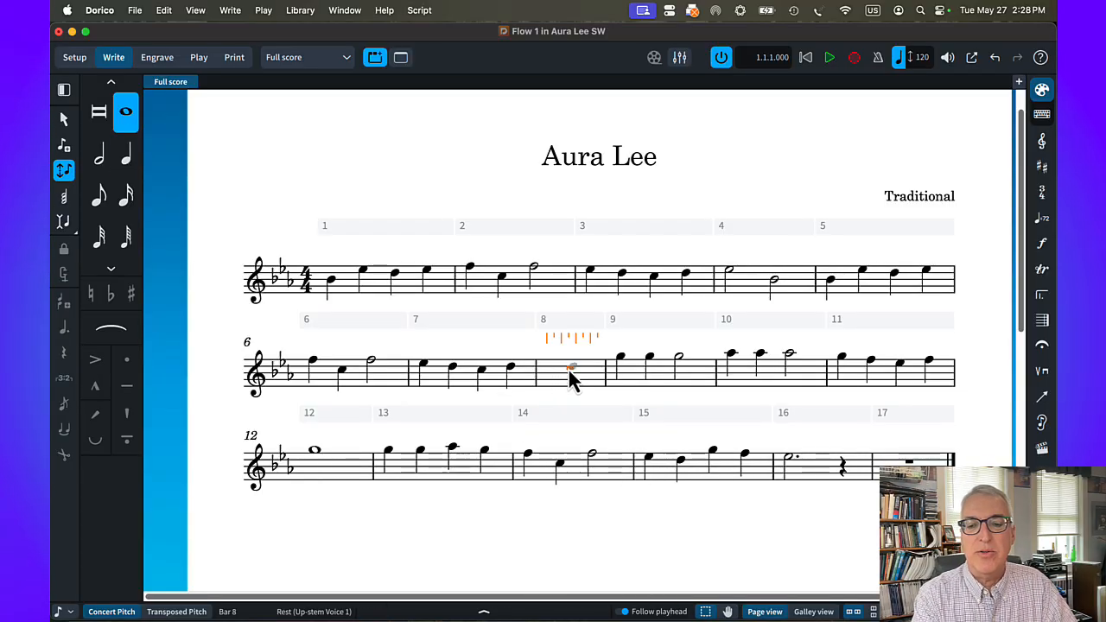
key(shift+n)
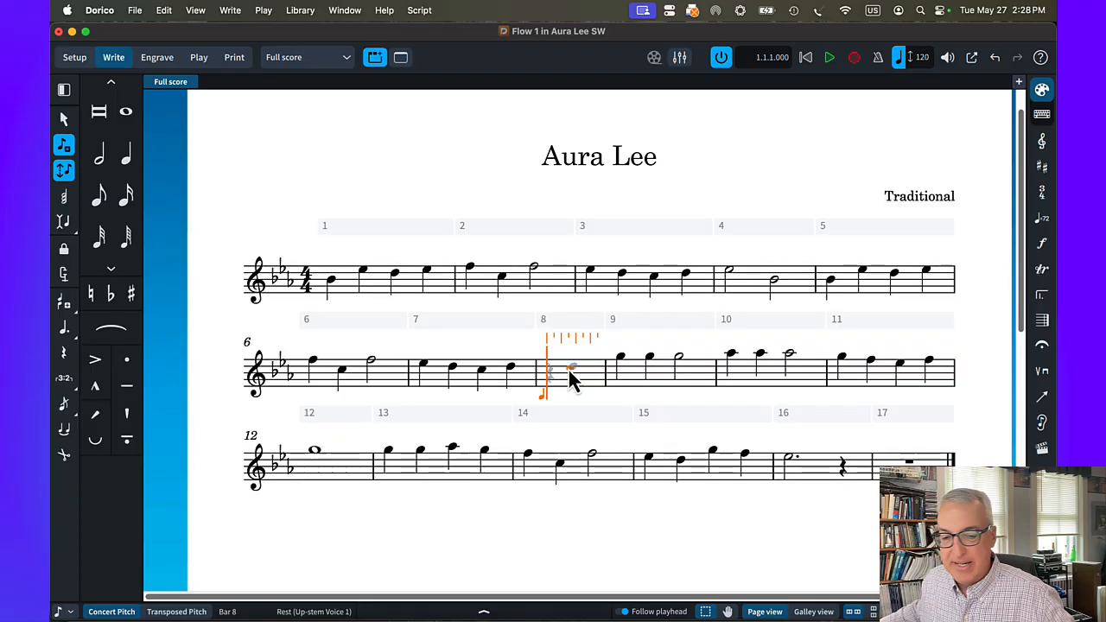
key(e)
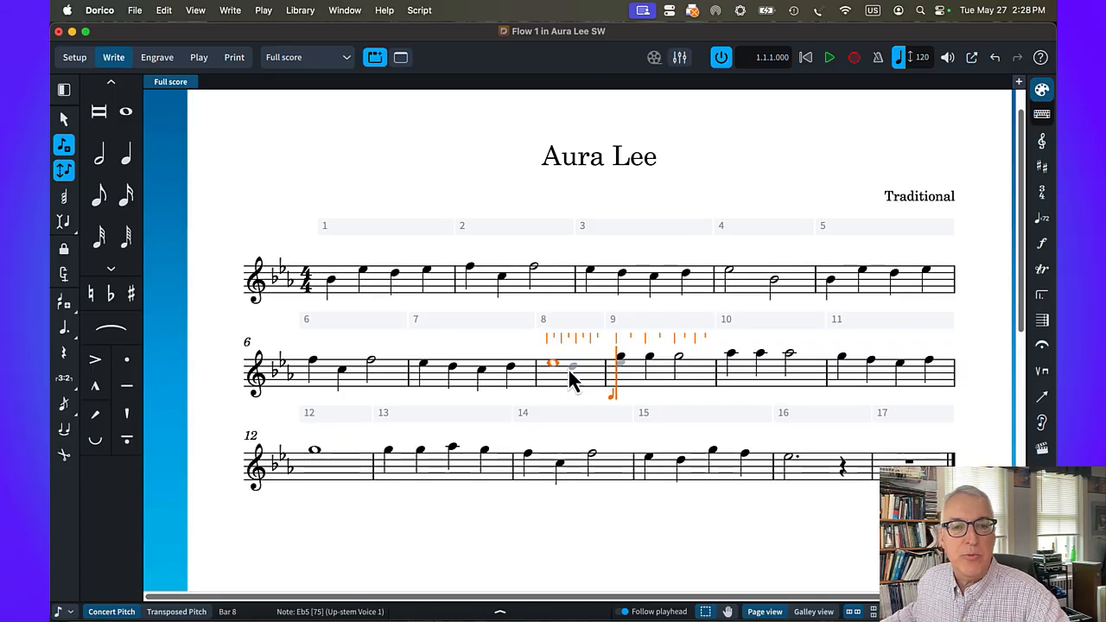
key(super+z)
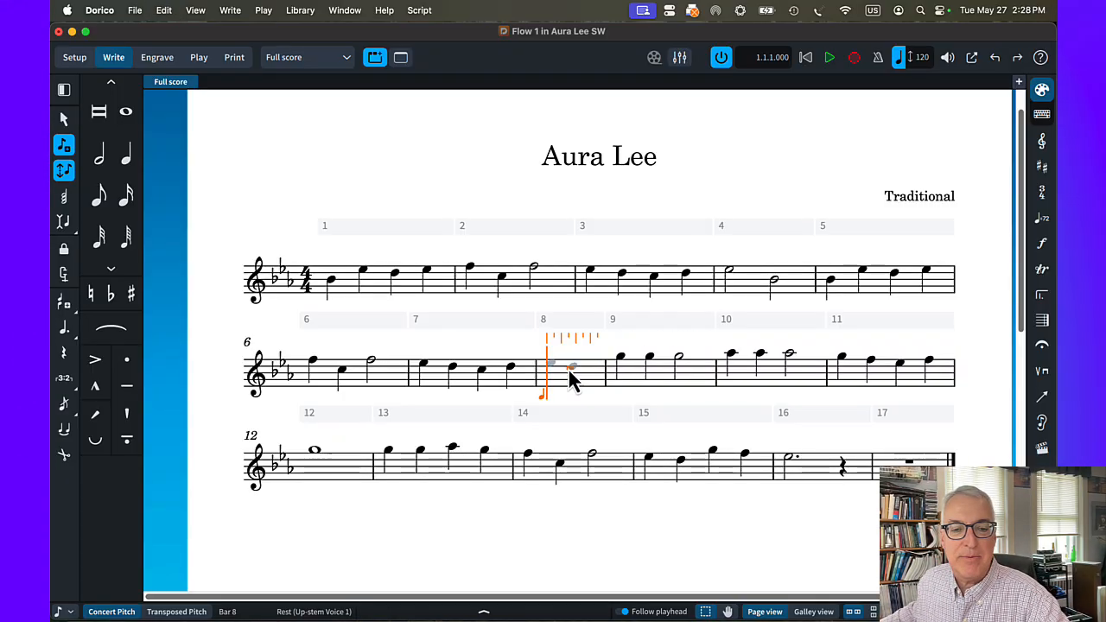
Step: Enter an E natural whole note in bar 8, try changing its accidental to flat and back to natural, and leave note input
key(0)
key(e)
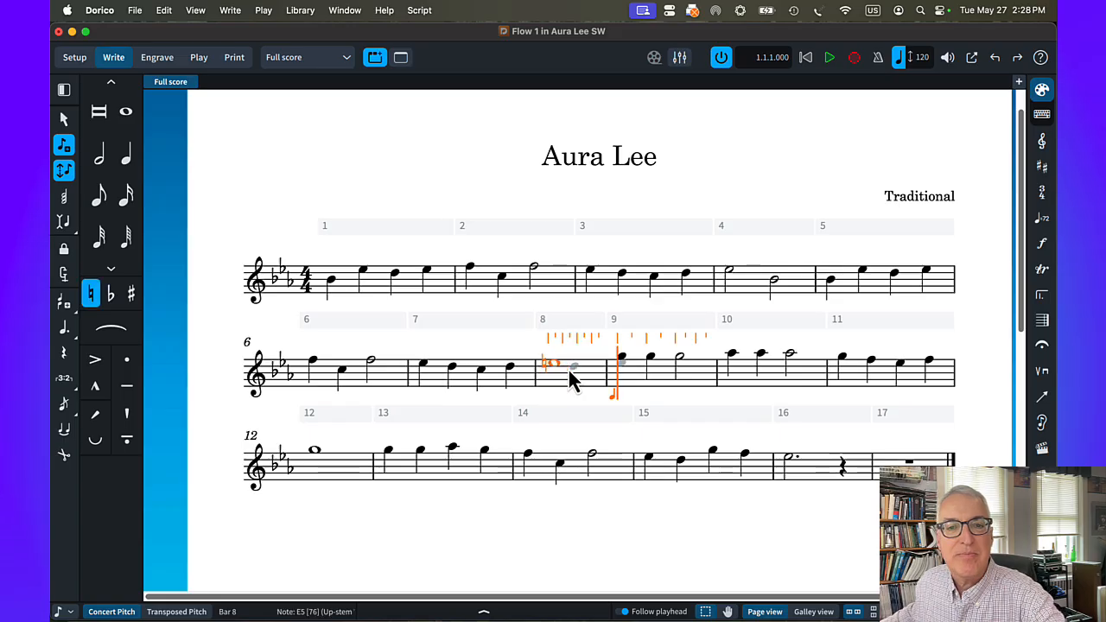
key(minus)
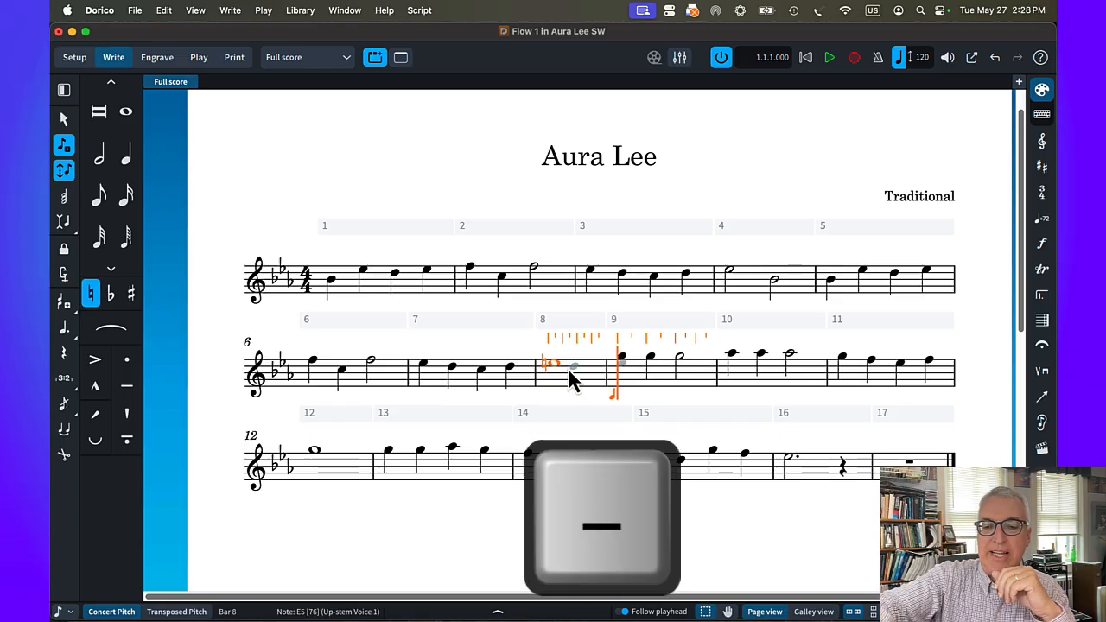
key(equal)
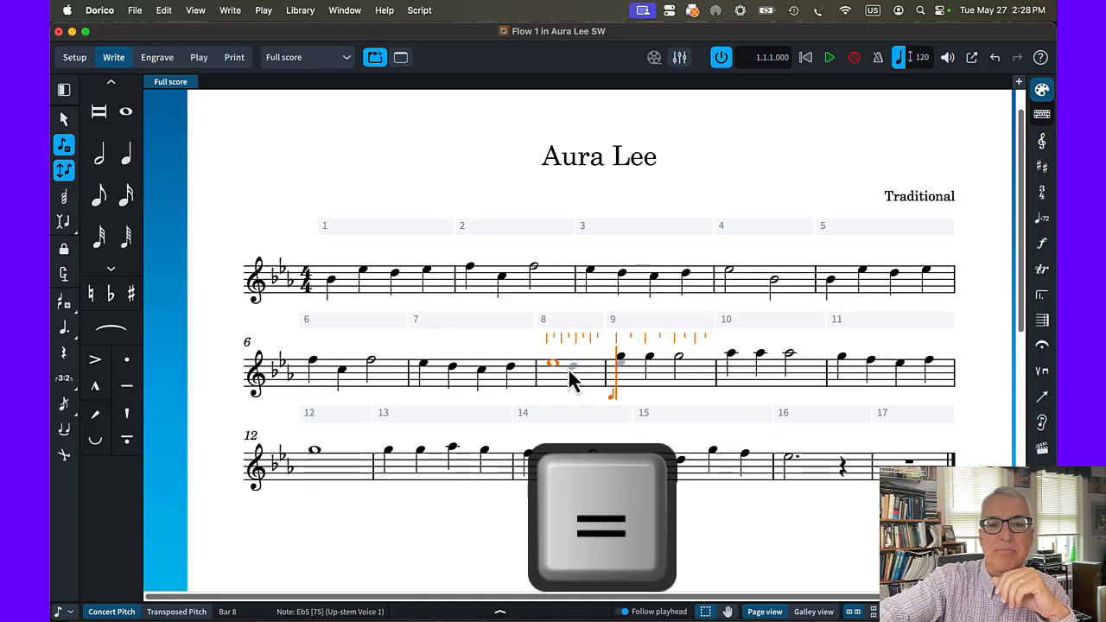
click(91, 296)
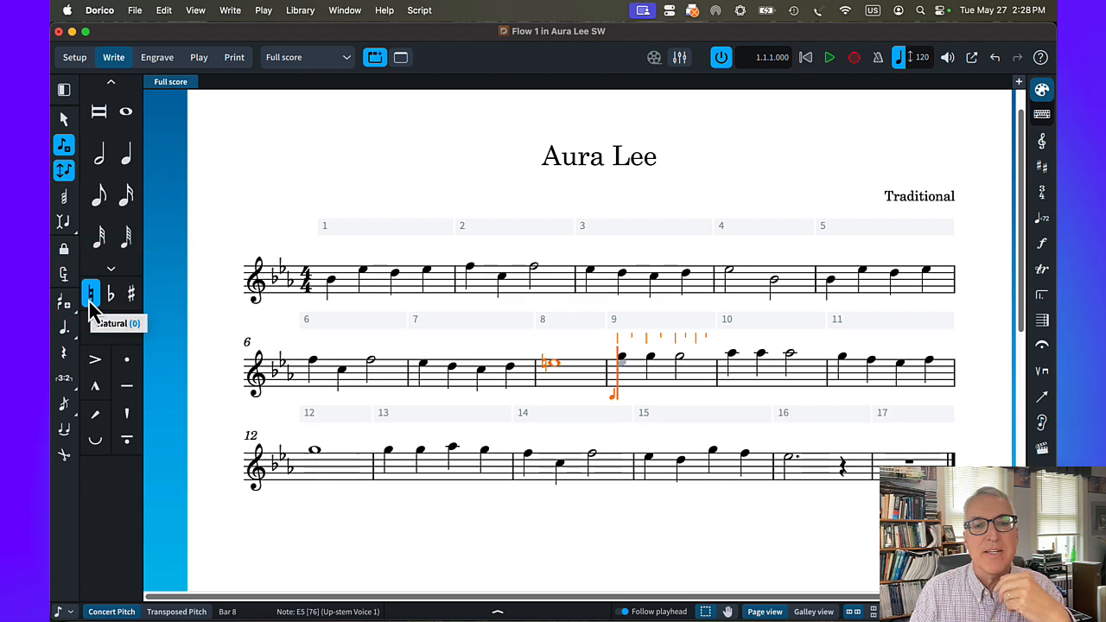
key(Escape)
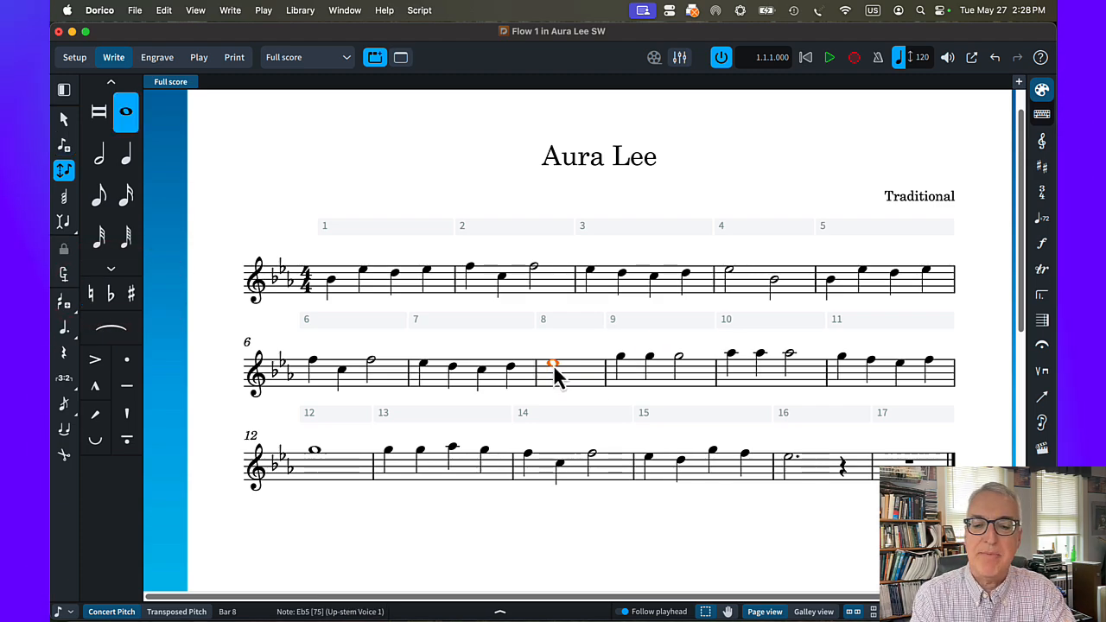
Step: Try moving the whole note in bar 8 by scale steps and by an octave, returning it to its original E flat
key(alt+Up)
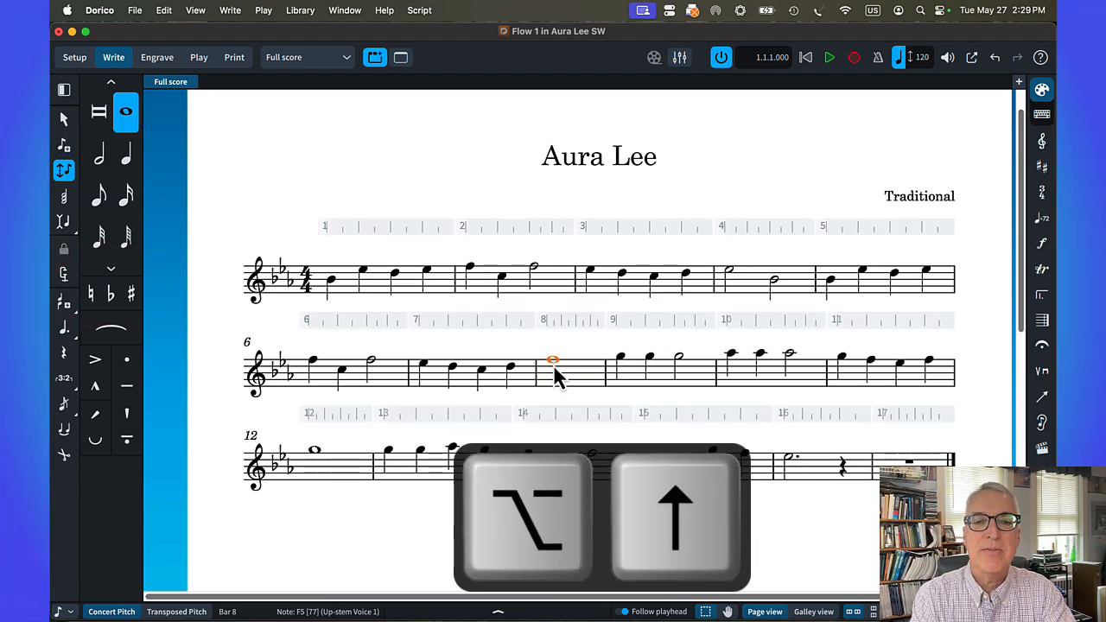
key(alt+Down)
key(alt+Down)
key(alt+Down)
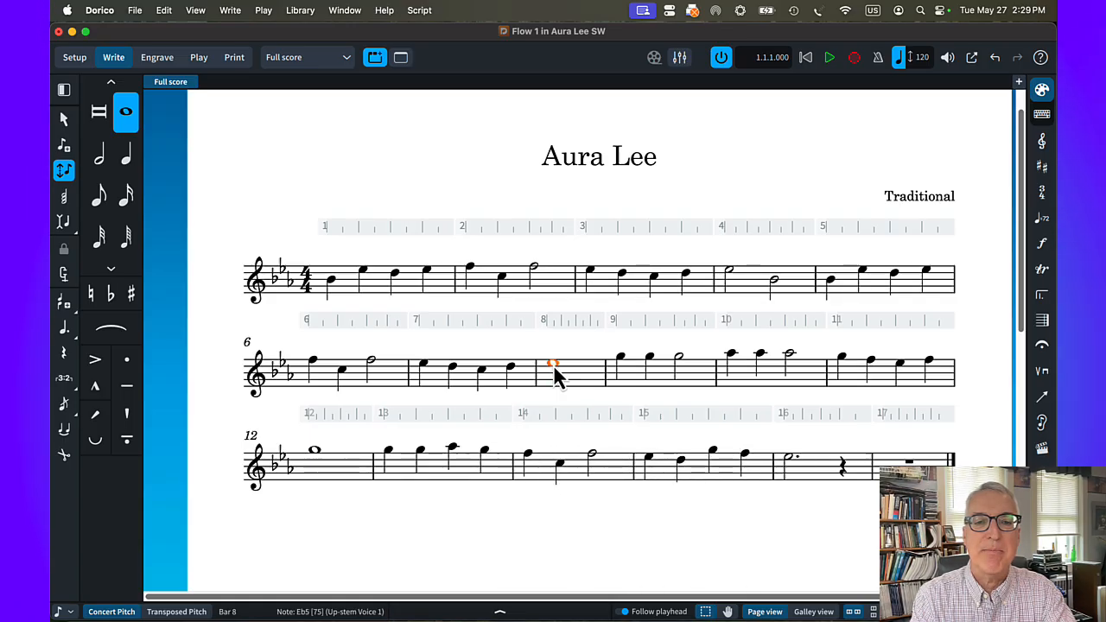
key(alt+super+Down)
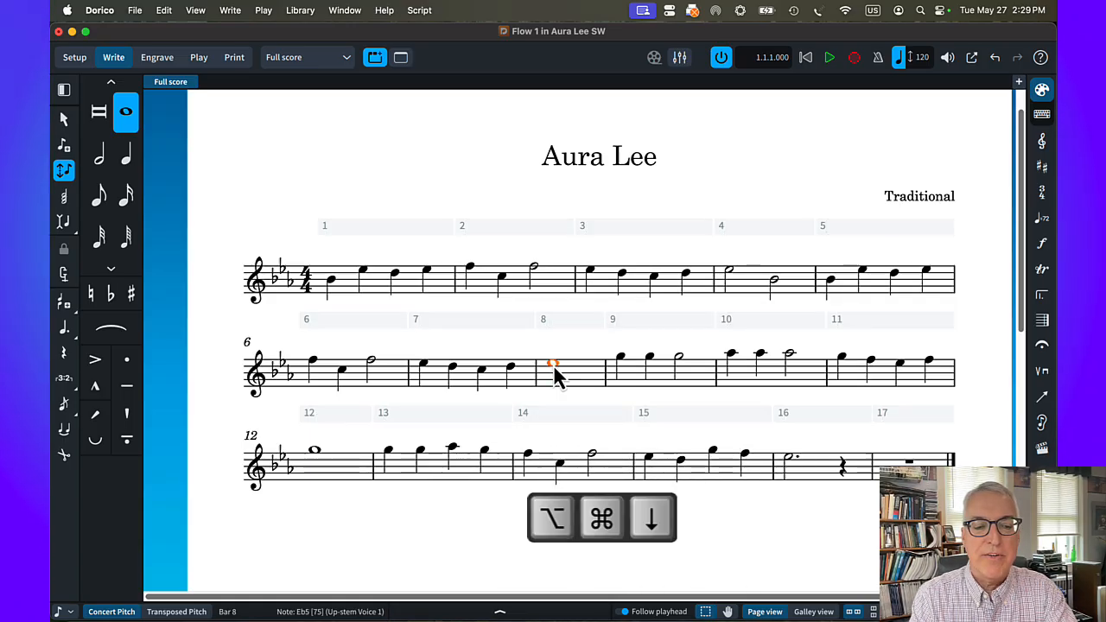
key(alt+super+Down)
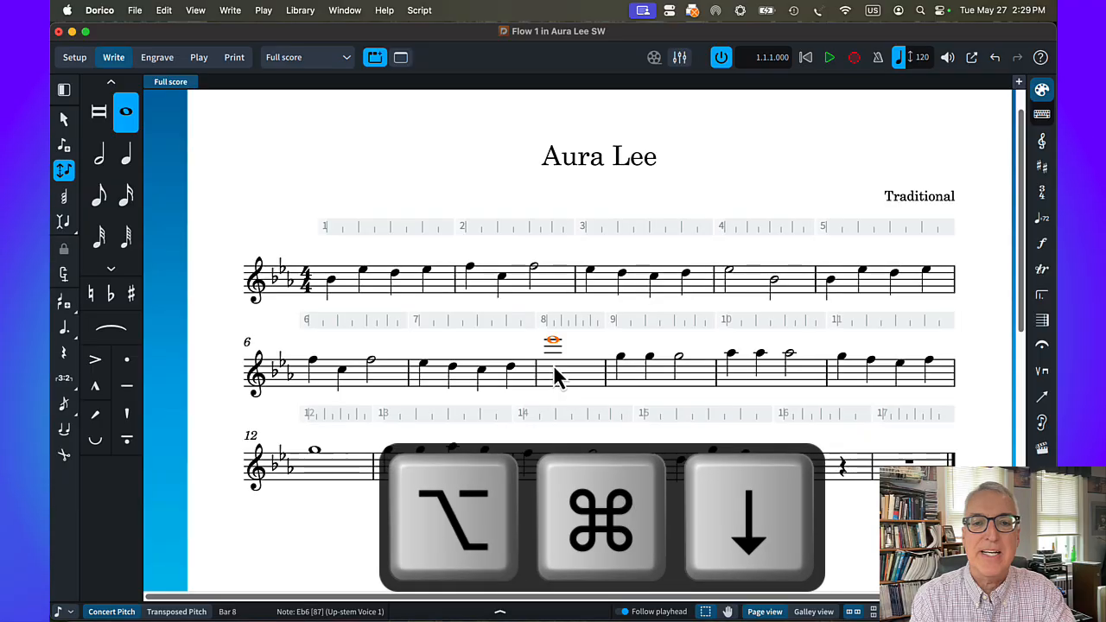
key(alt+super+Down)
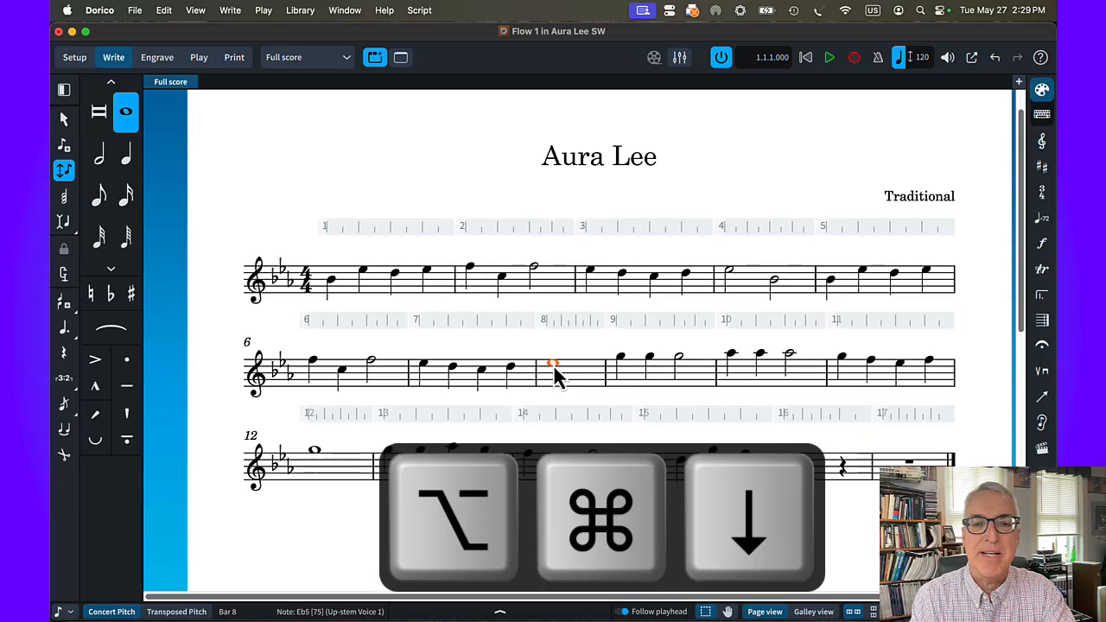
Step: Try changing the bar 8 note's duration to a half note and then a quarter note
click(612, 422)
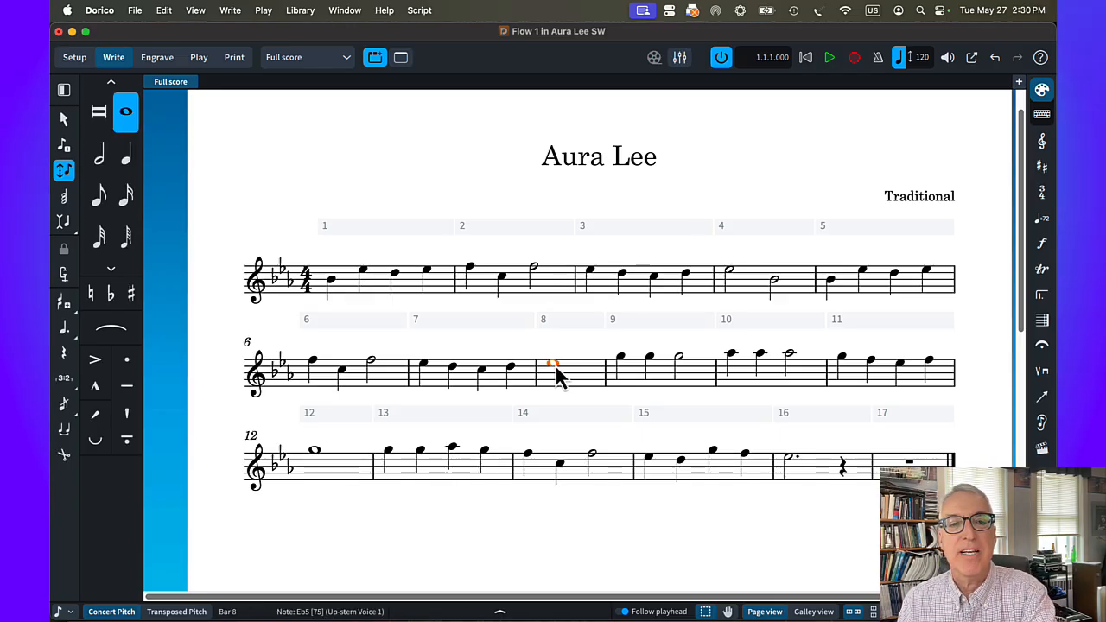
key(7)
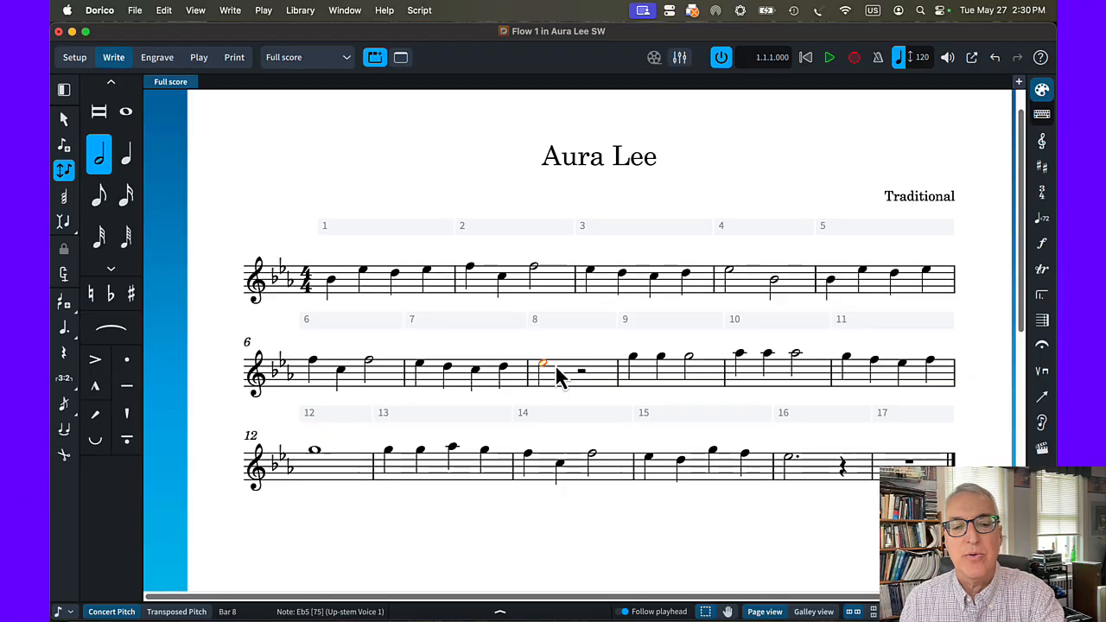
key(6)
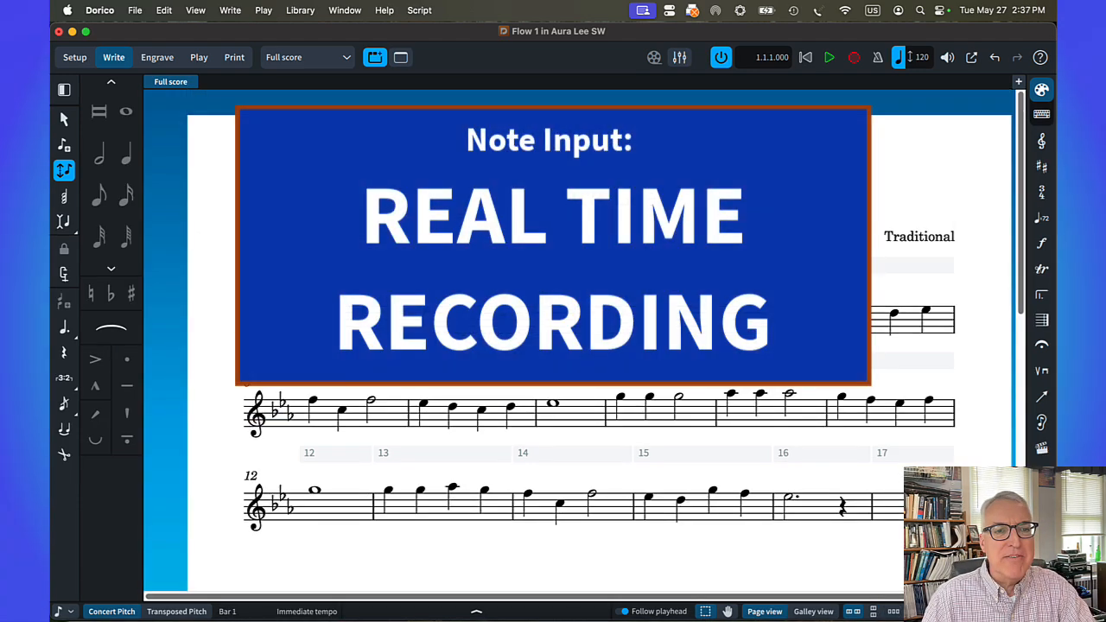
Step: Delete the whole melody from the first note in bar 1 through the rest in bar 16
click(332, 324)
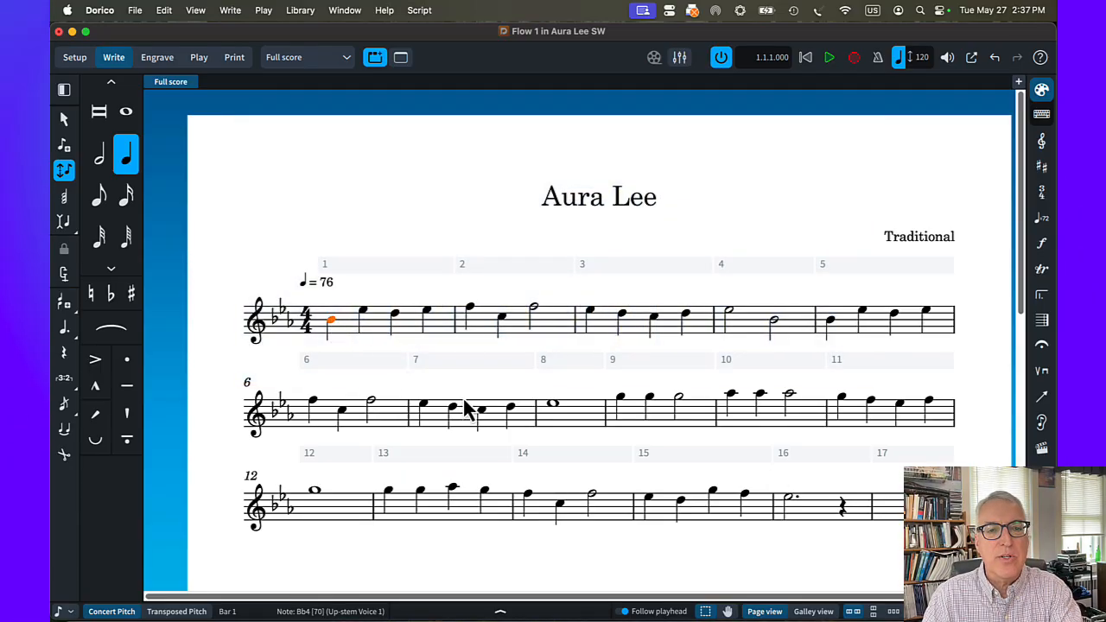
shift+click(844, 508)
key(Delete)
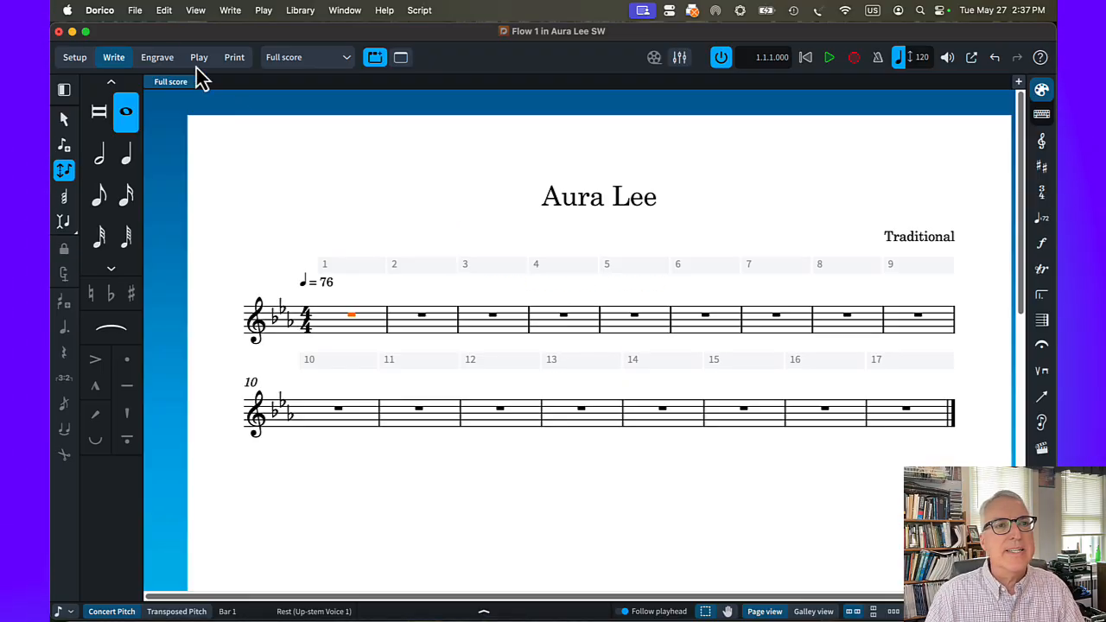
Step: In the Play preferences, set the quantization unit to a quarter note, leave Detect tuplets off, and apply the change
click(101, 12)
click(108, 55)
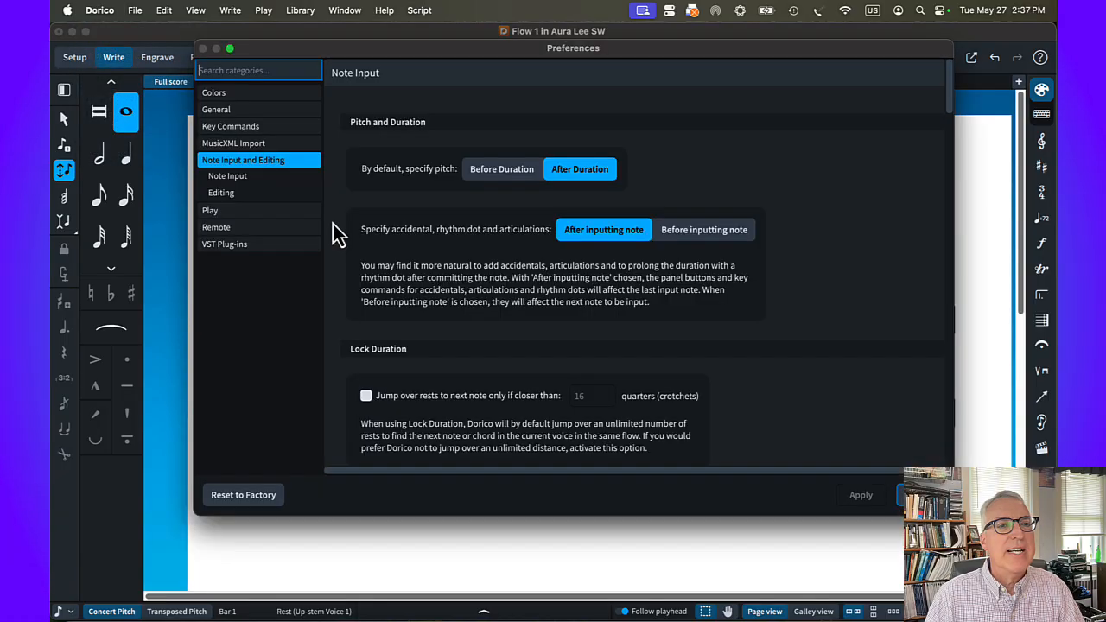
scroll(480, 270, down, 10)
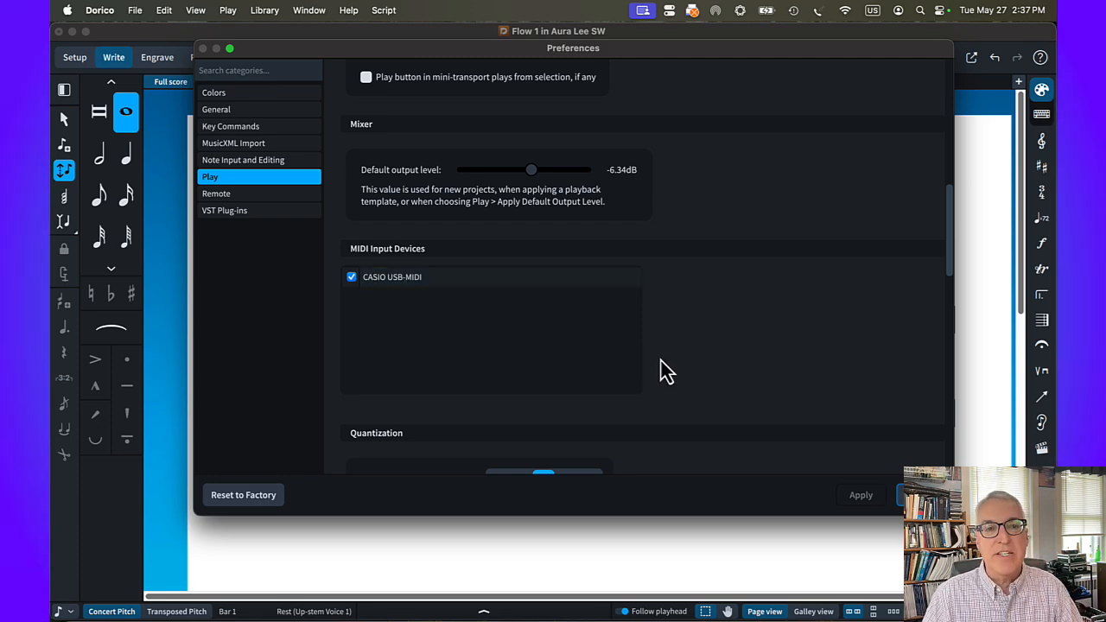
scroll(446, 281, up, 4)
scroll(446, 281, up, 12)
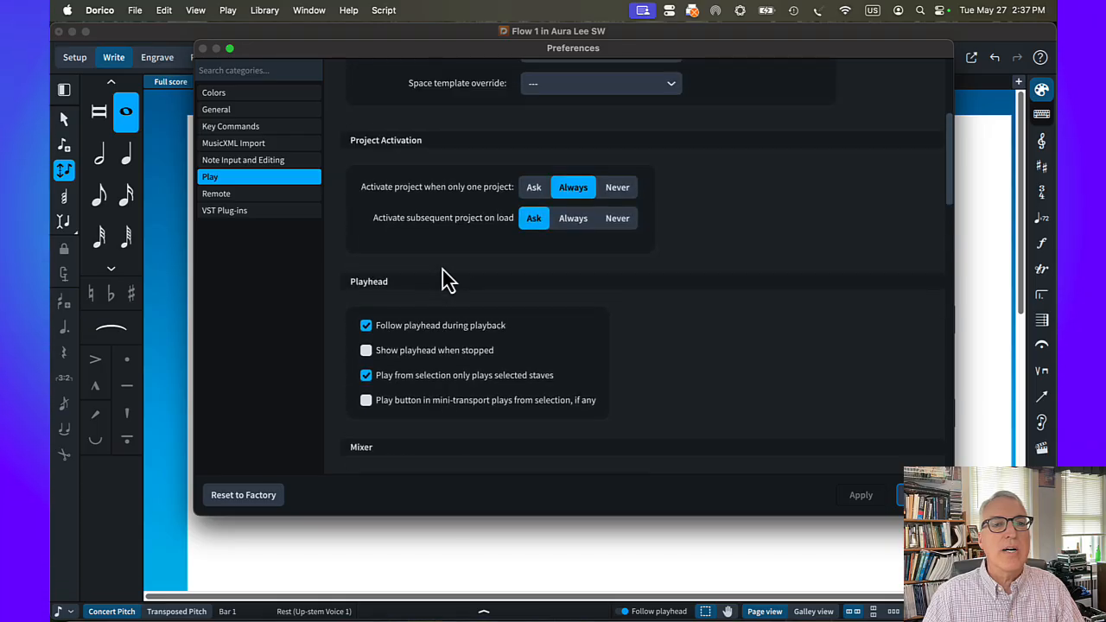
scroll(441, 271, down, 12)
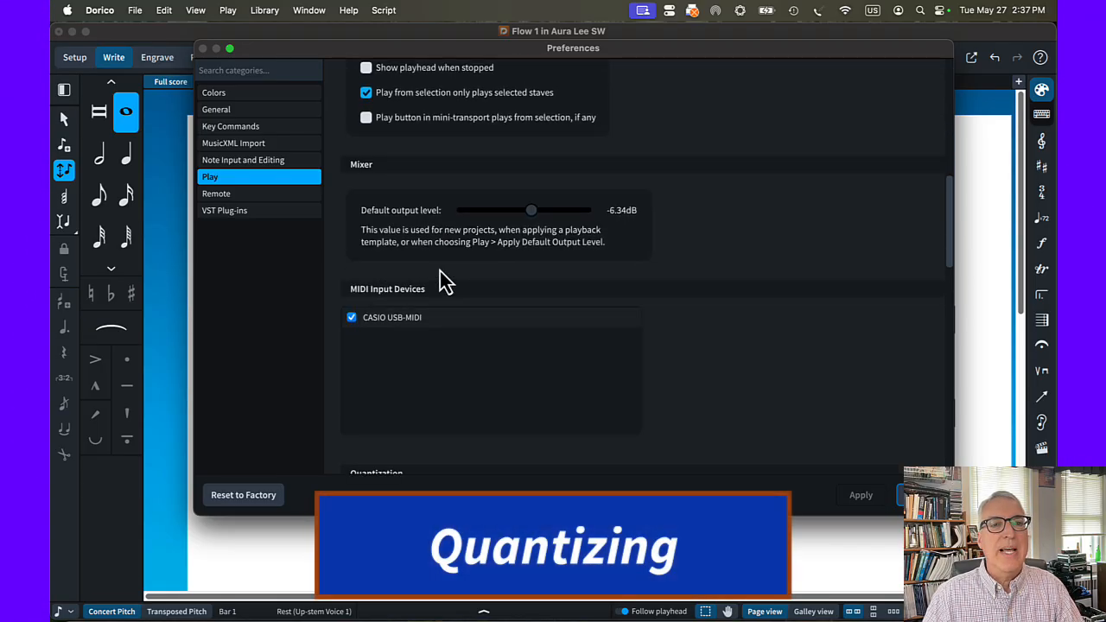
scroll(440, 272, down, 6)
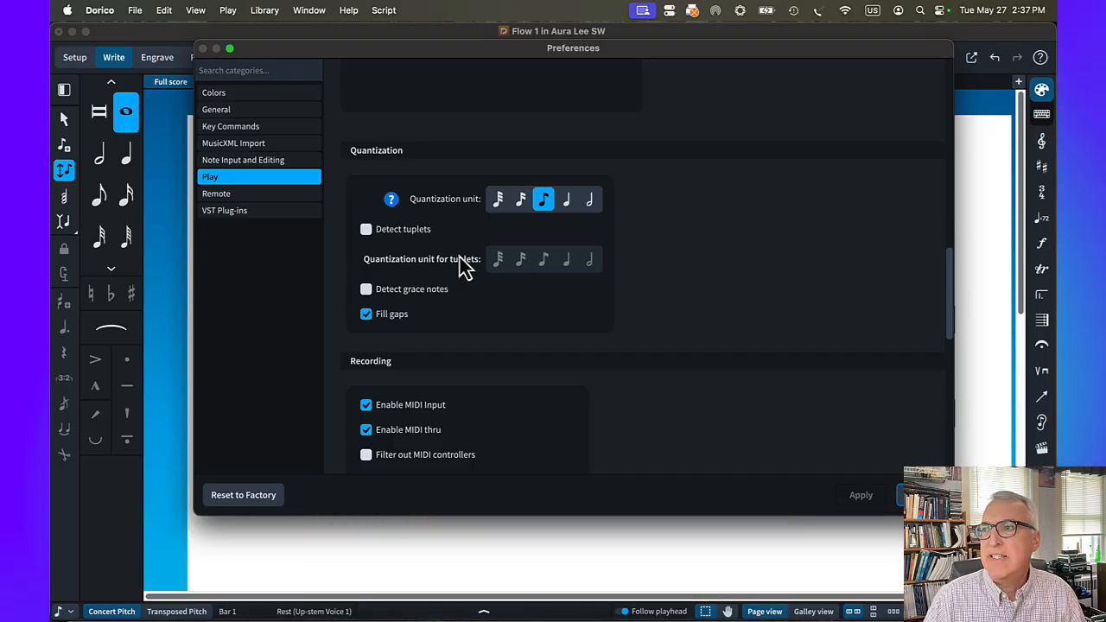
click(566, 204)
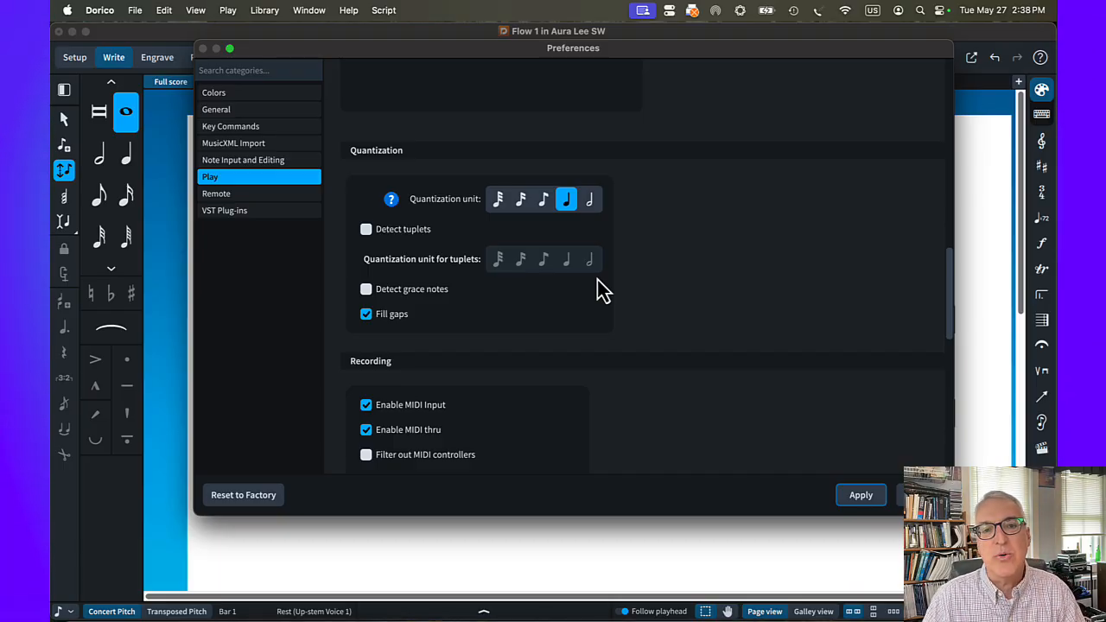
click(367, 232)
click(366, 232)
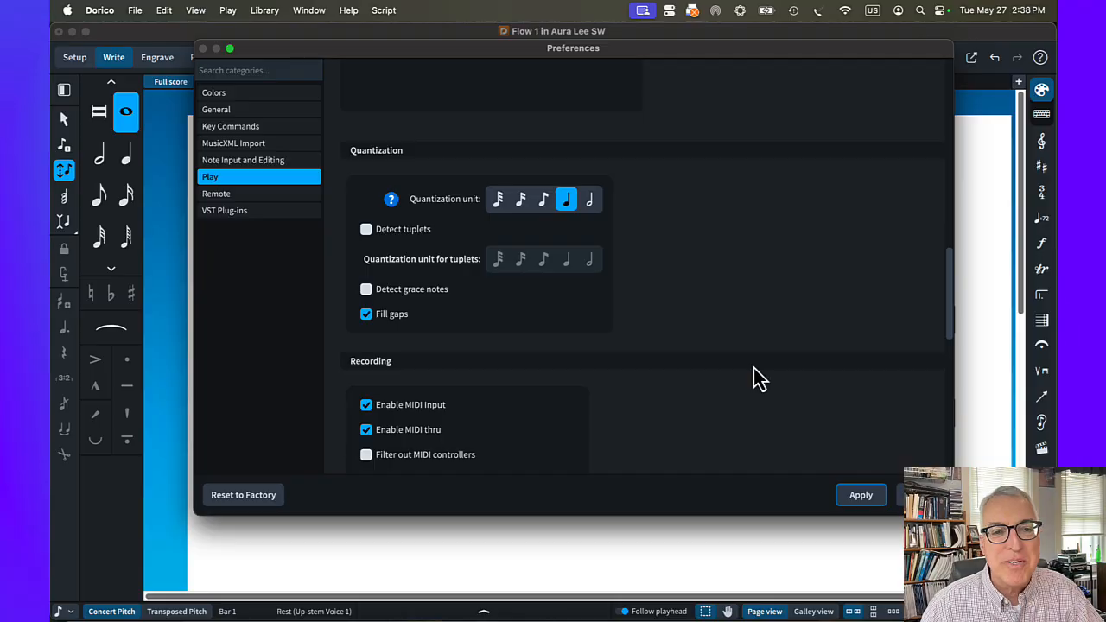
click(860, 501)
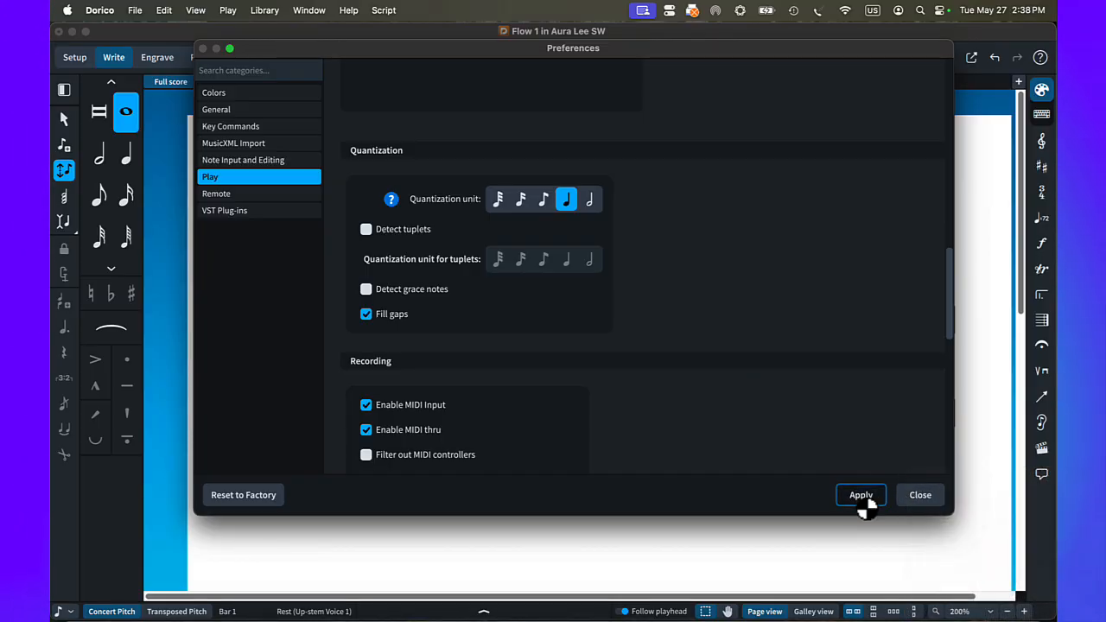
click(939, 499)
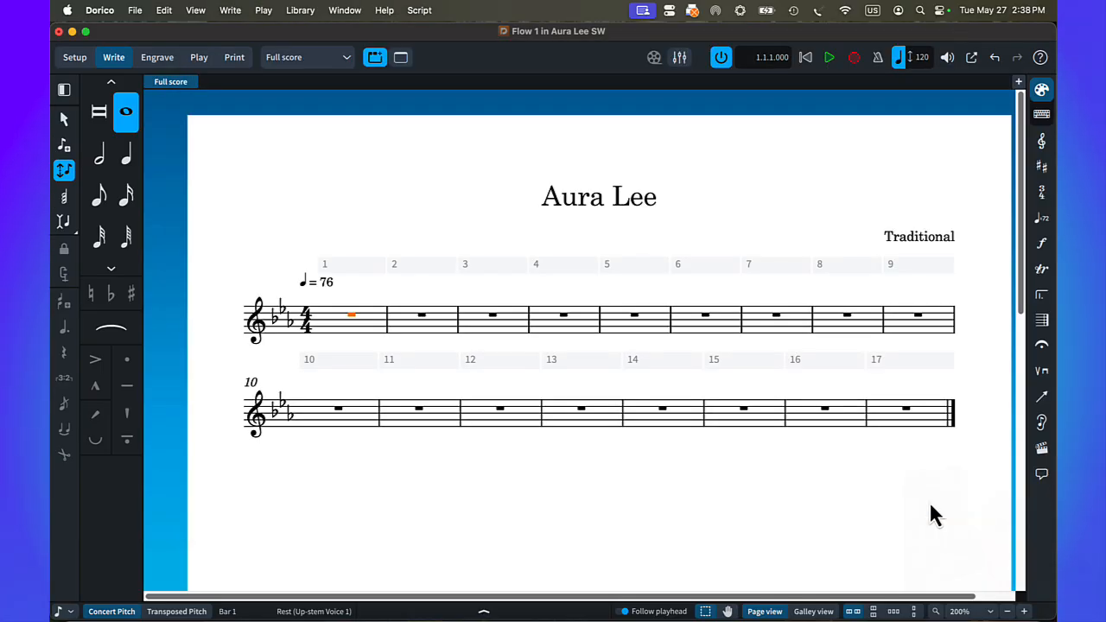
Step: Turn on the metronome click and record the Aura Lee melody in real time from bar 1 through bar 16
click(879, 58)
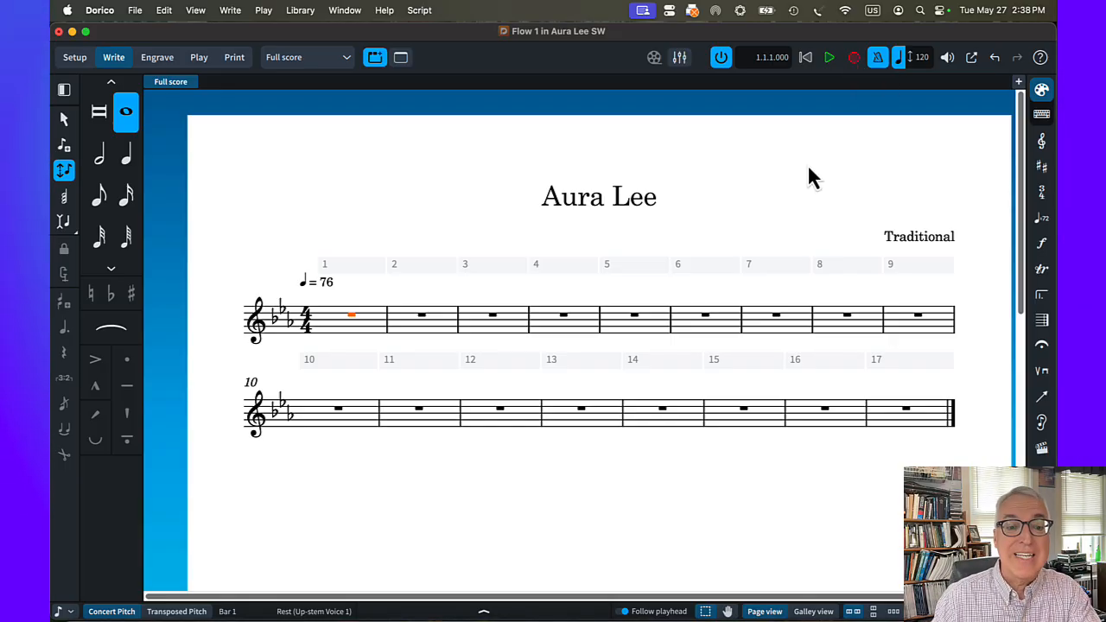
key(super+r)
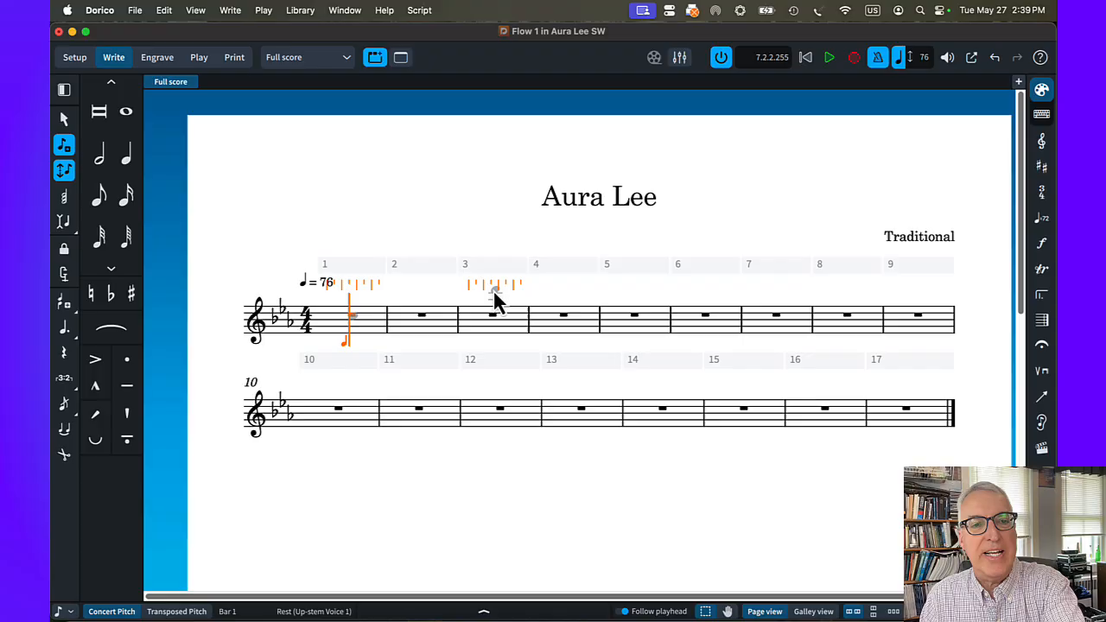
key(space)
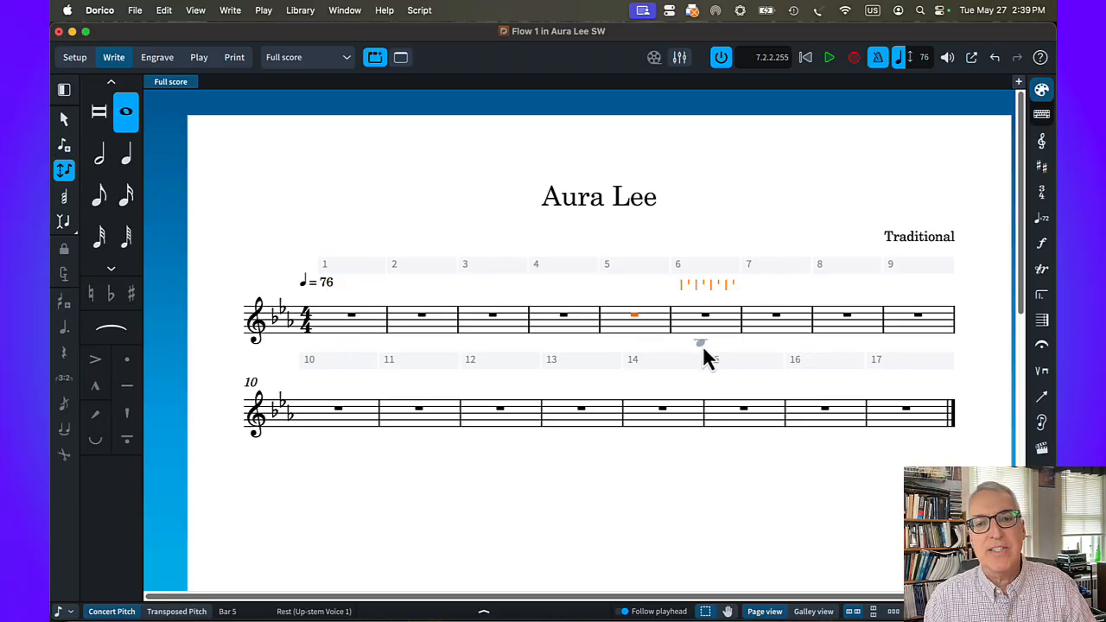
click(854, 58)
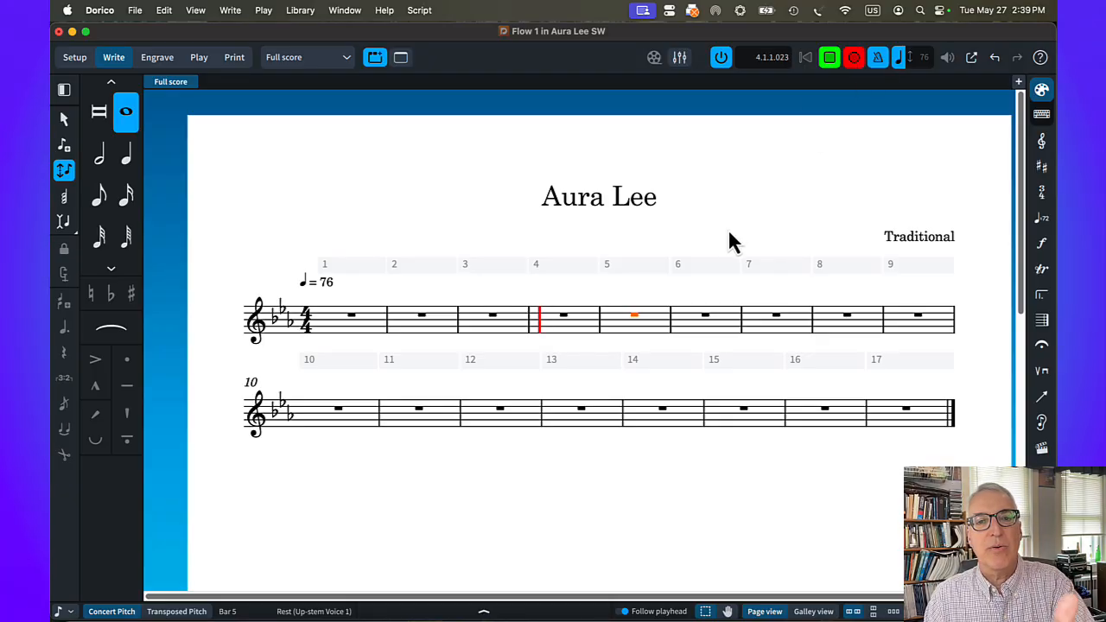
click(856, 60)
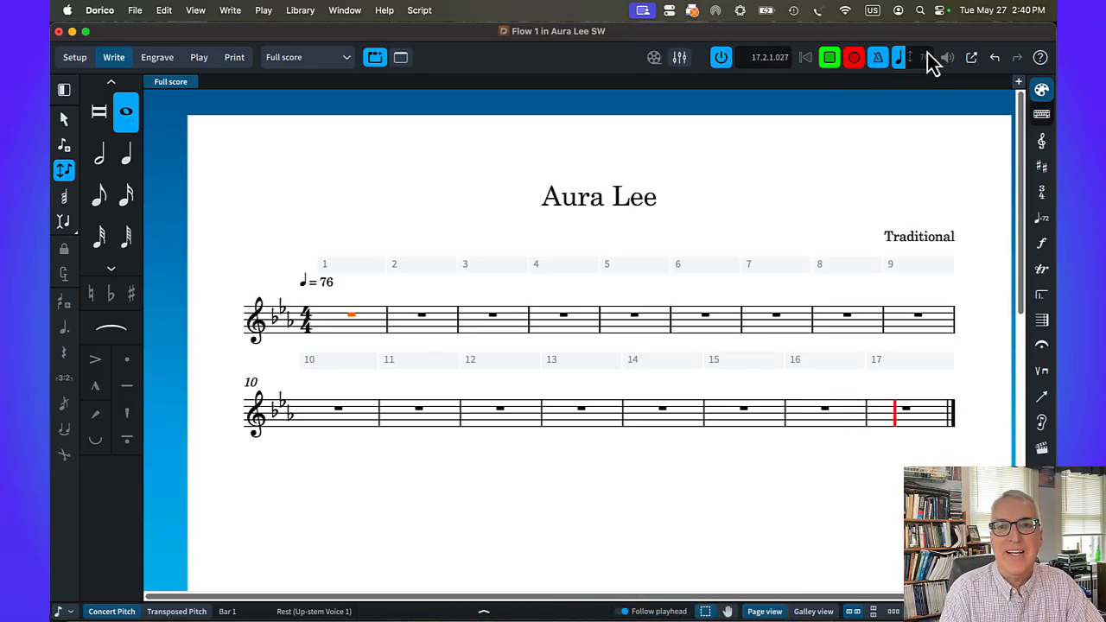
click(830, 58)
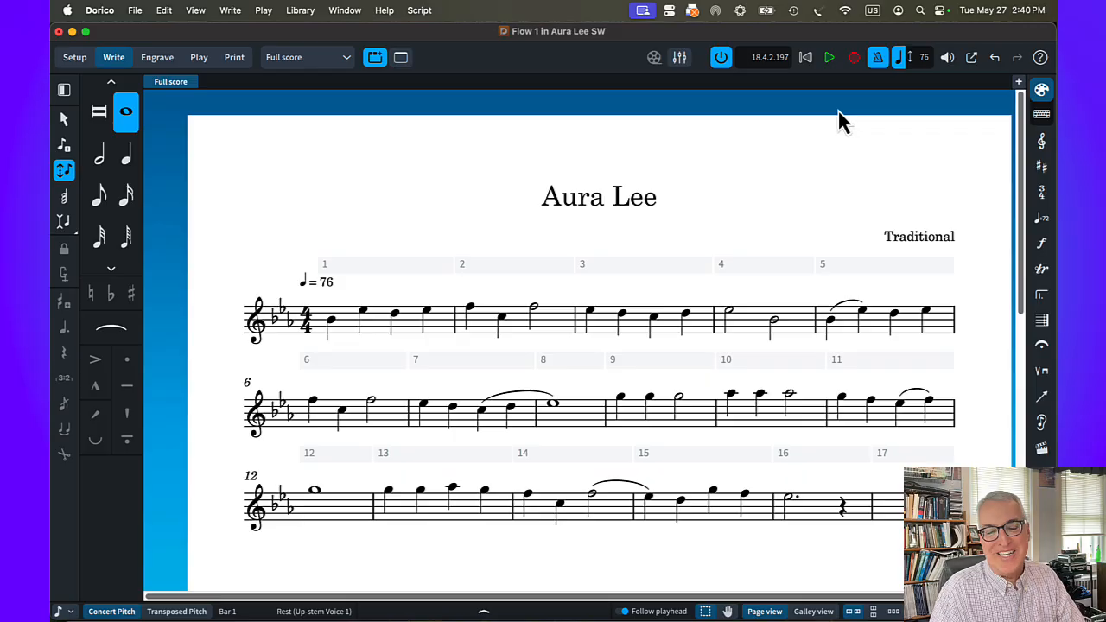
Step: Delete the unwanted slurs in bar 5, bar 11, bars 7 to 8 and bars 14 to 15
click(838, 316)
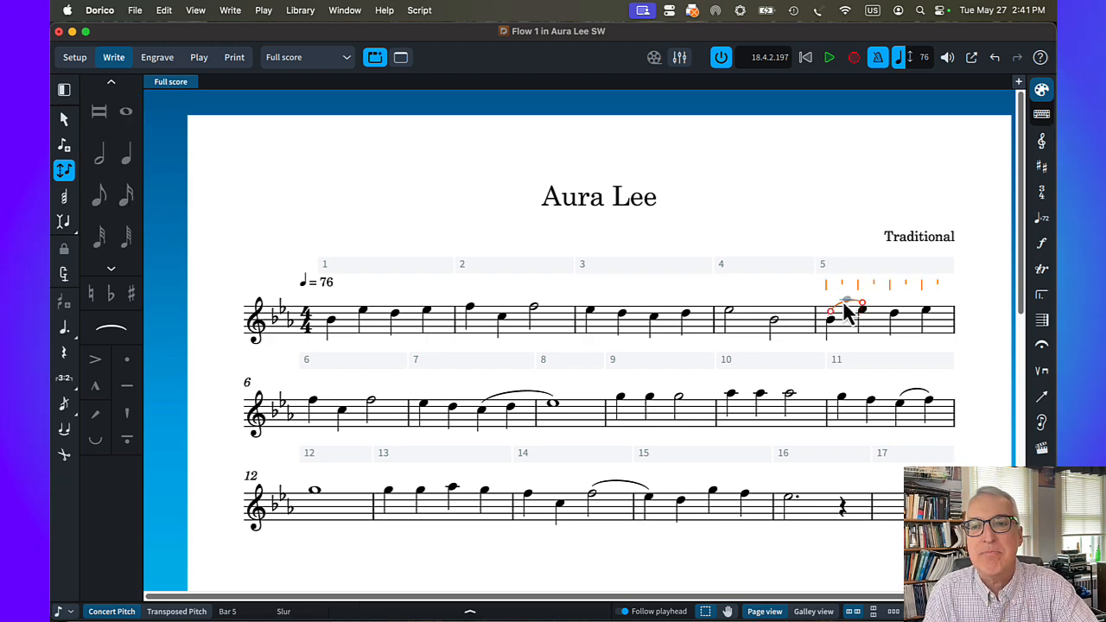
click(899, 401)
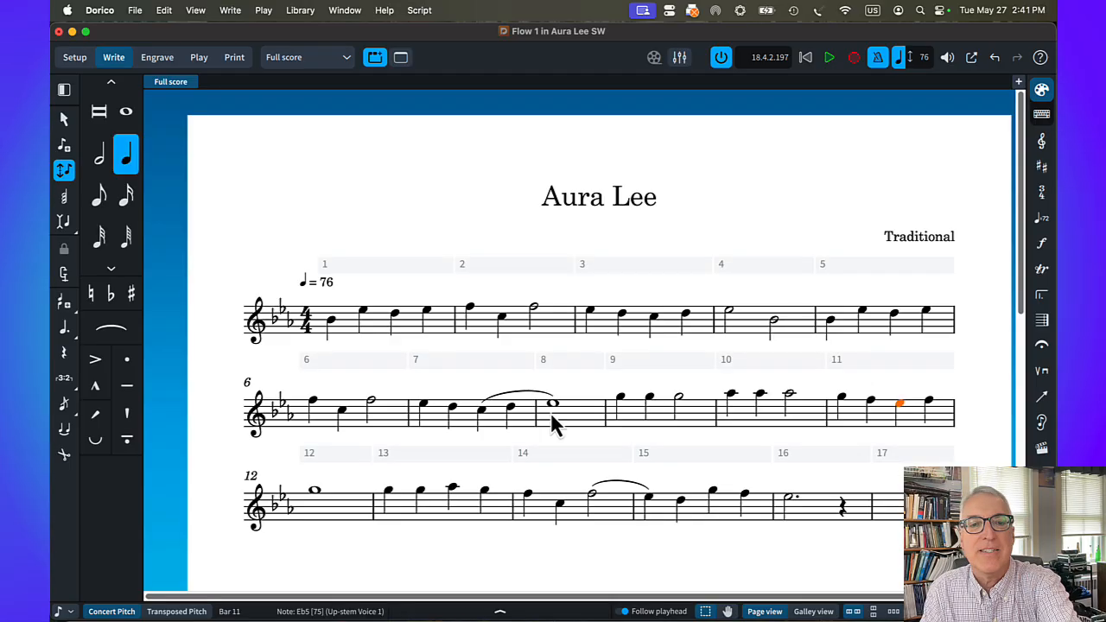
click(529, 394)
key(Delete)
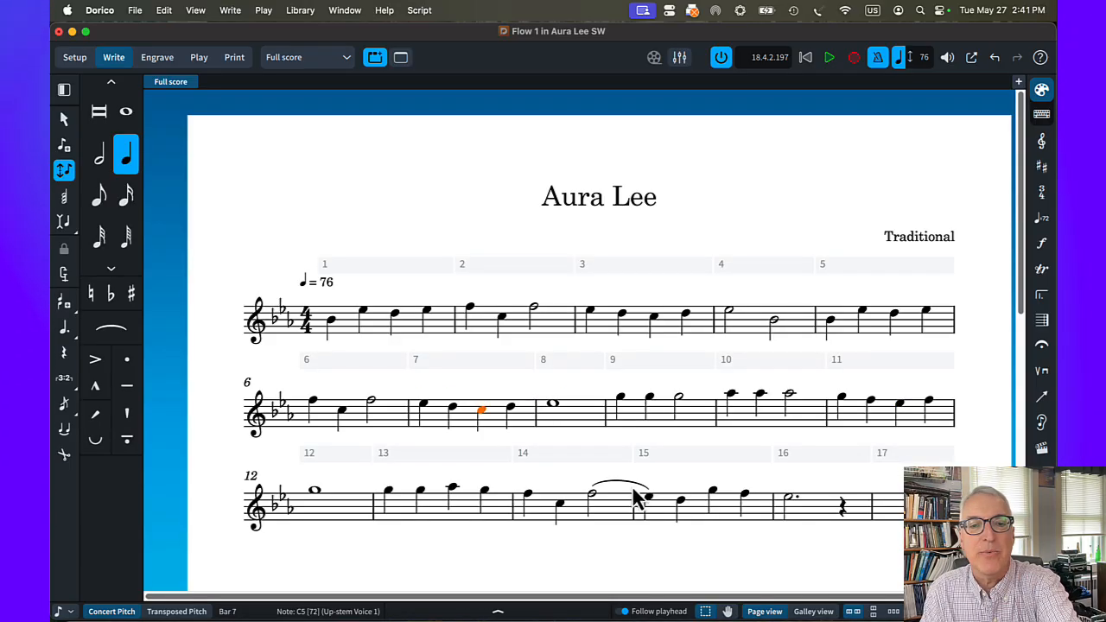
click(628, 487)
key(Delete)
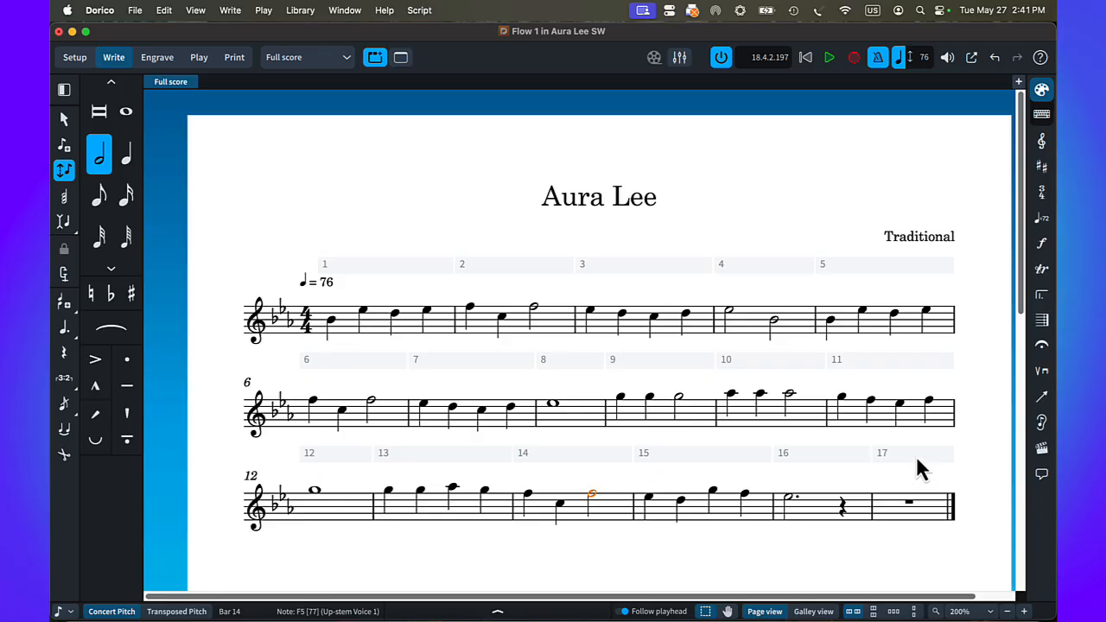
Step: Delete the empty bar 17 from the end of the score and save the project
mouse_move(906, 458)
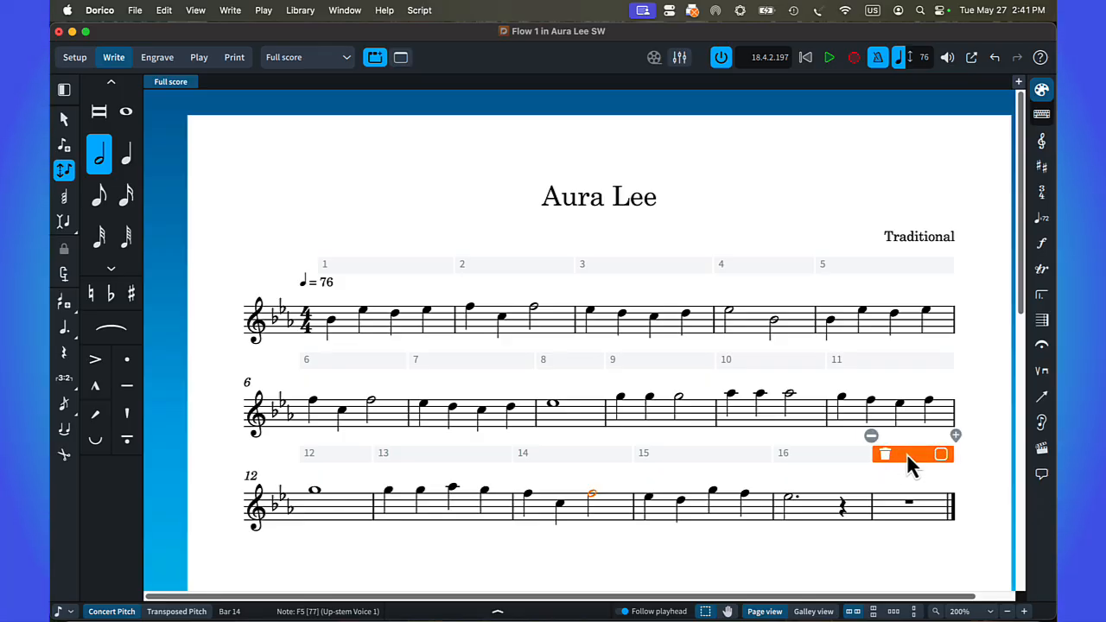
click(884, 455)
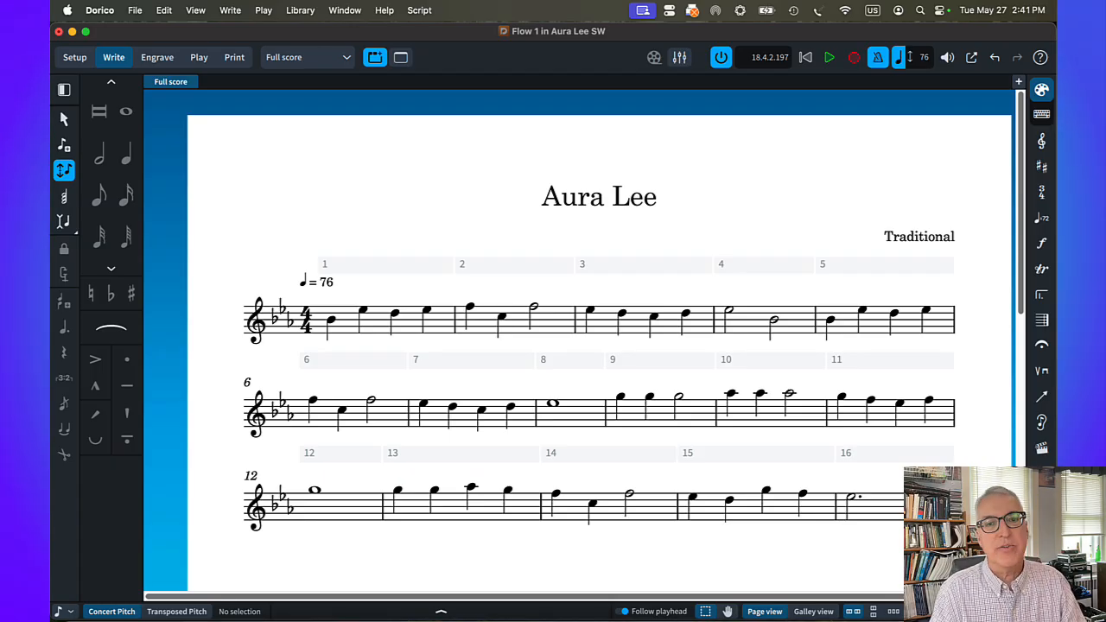
click(134, 10)
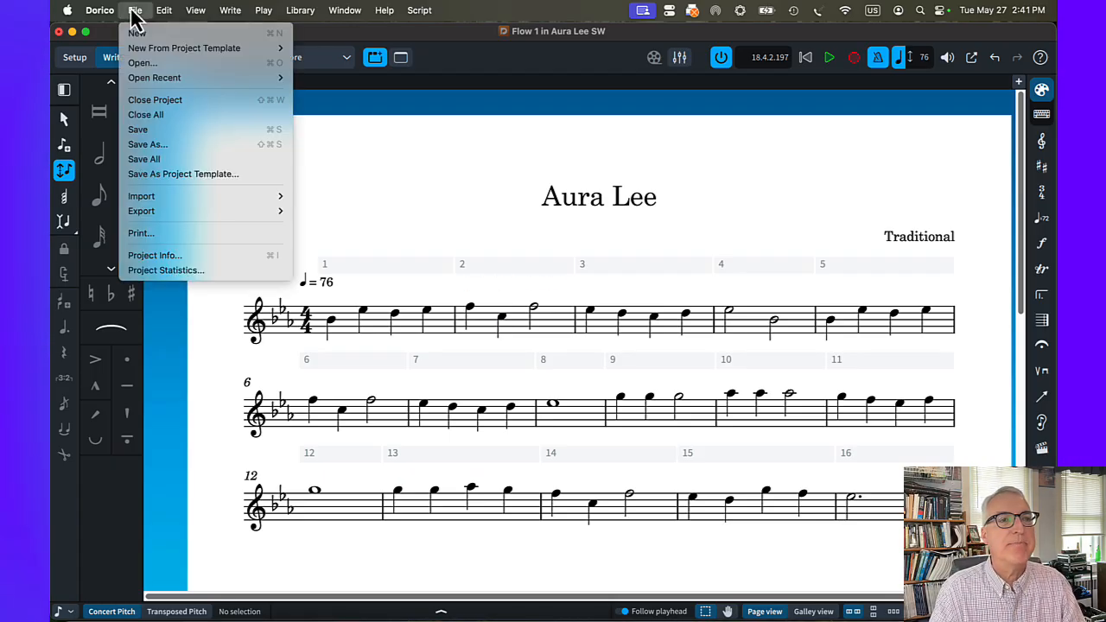
click(144, 131)
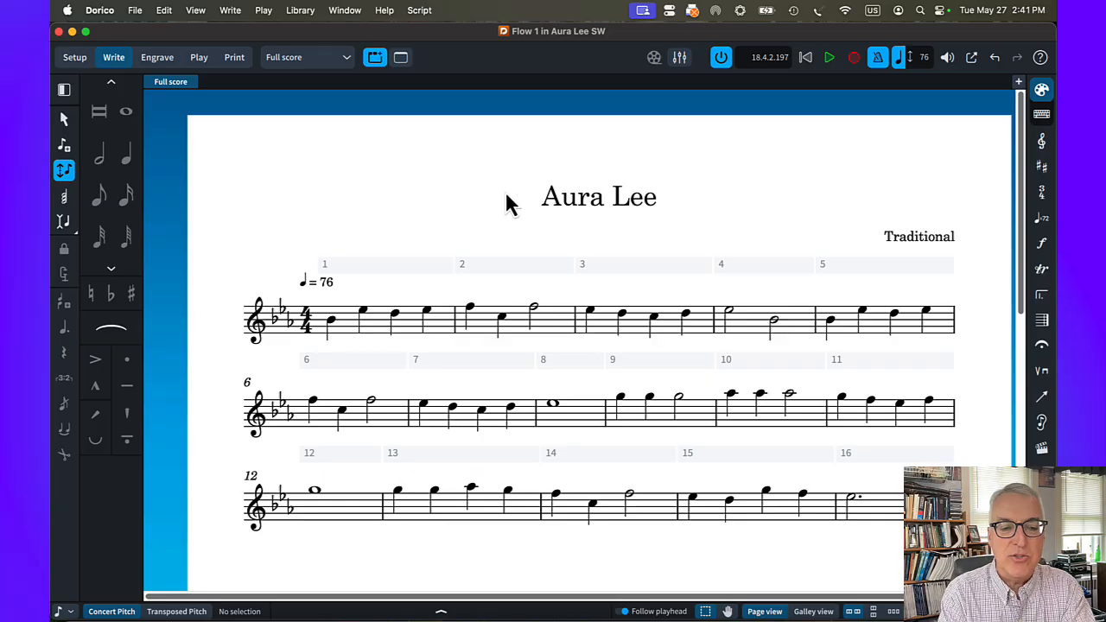
Step: Zoom the score view out until the full page width and all three systems fit on screen
key(super+minus)
key(super+minus)
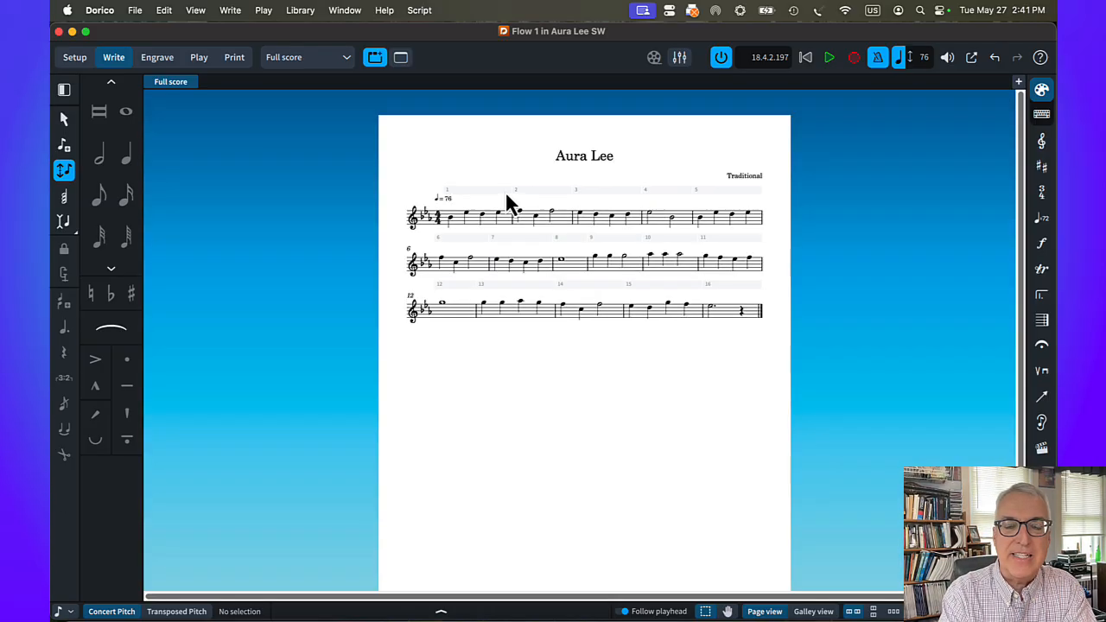
key(z)
key(z)
key(x)
key(x)
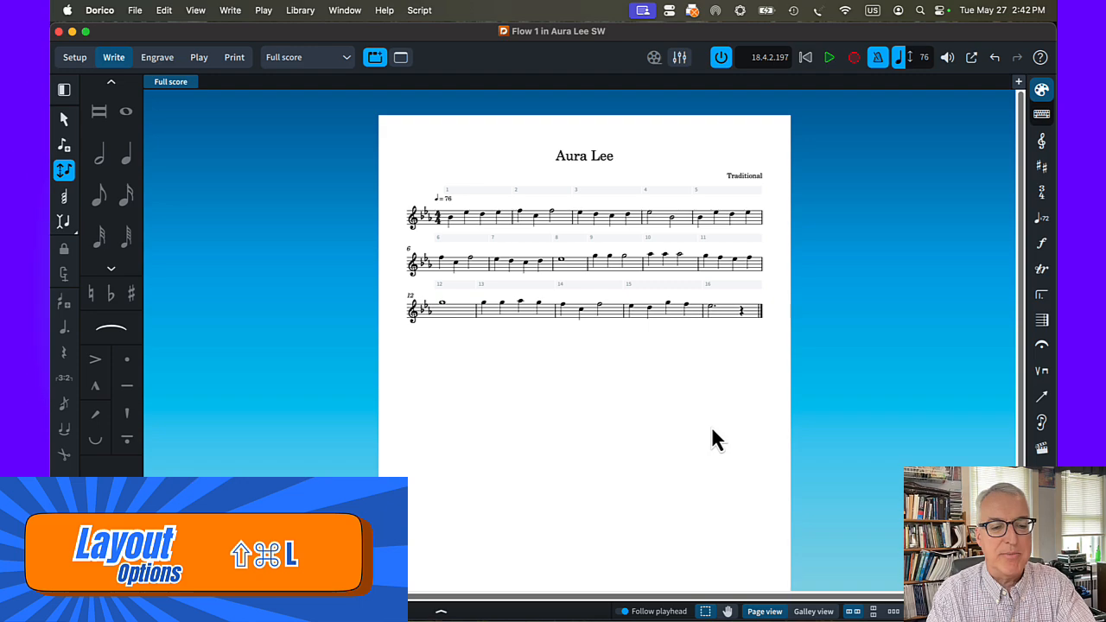
Step: Try Rastral size Size 0 (9.2mm) in the Full score's page setup layout options and undo the change
key(shift+super+l)
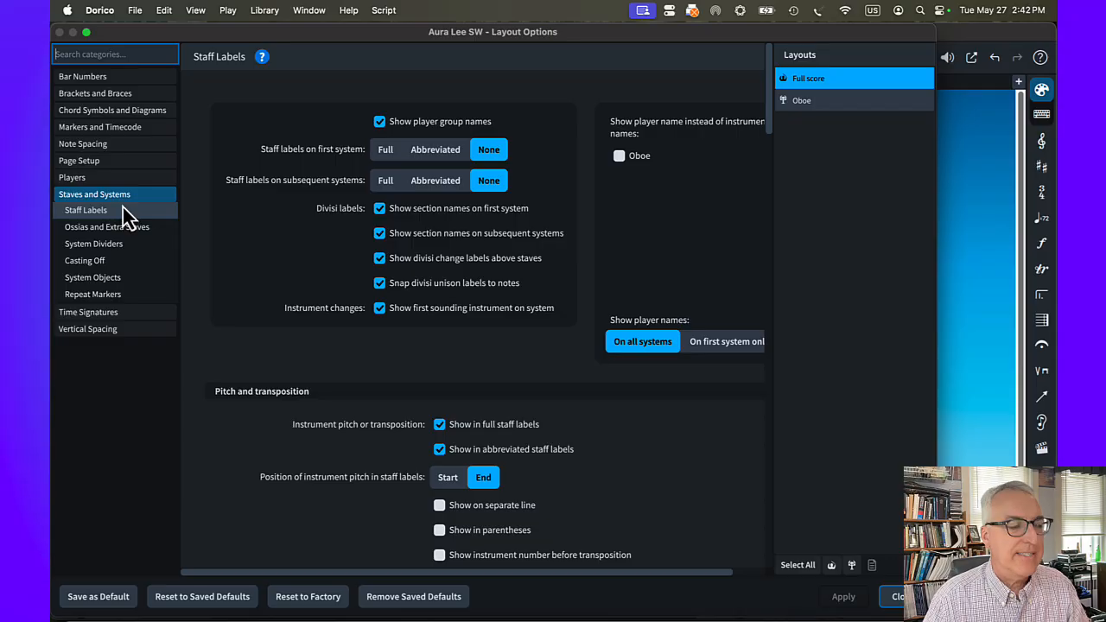
click(79, 163)
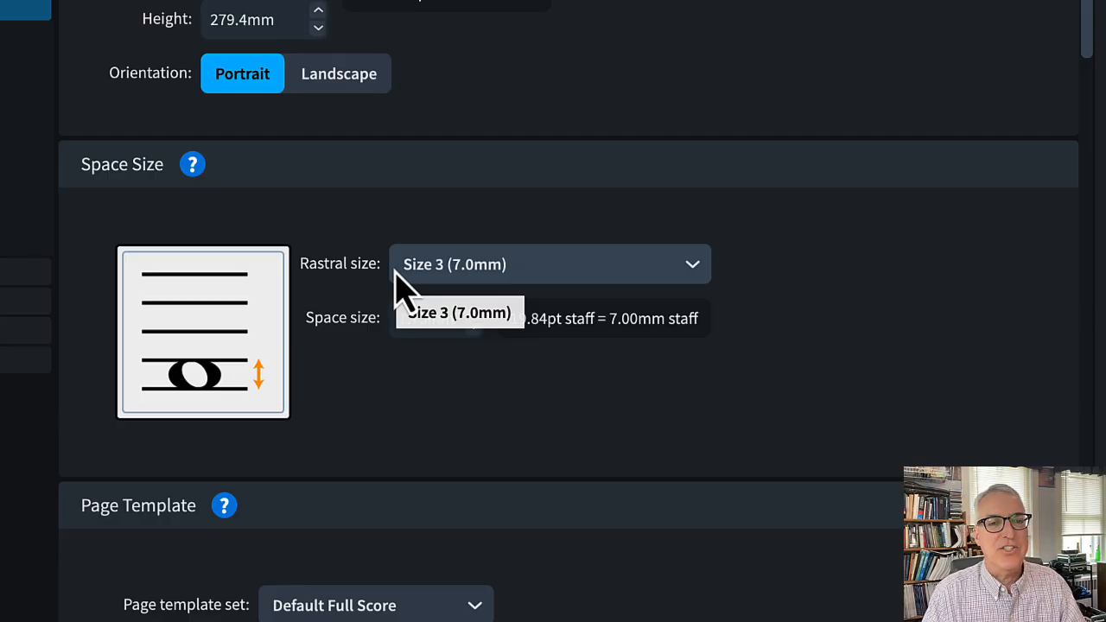
click(454, 266)
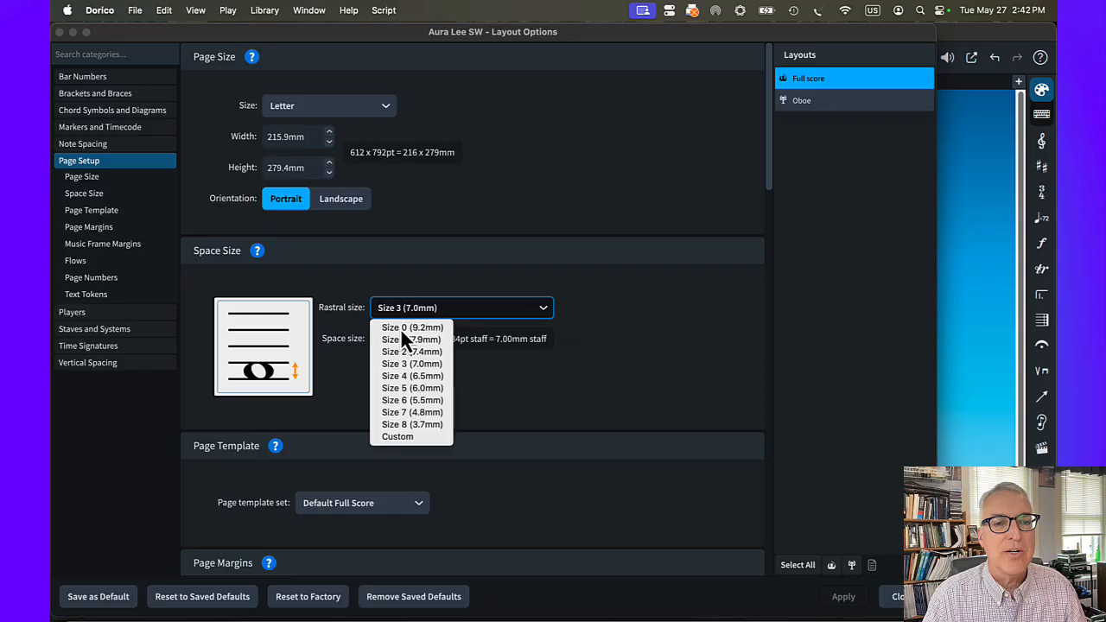
click(406, 327)
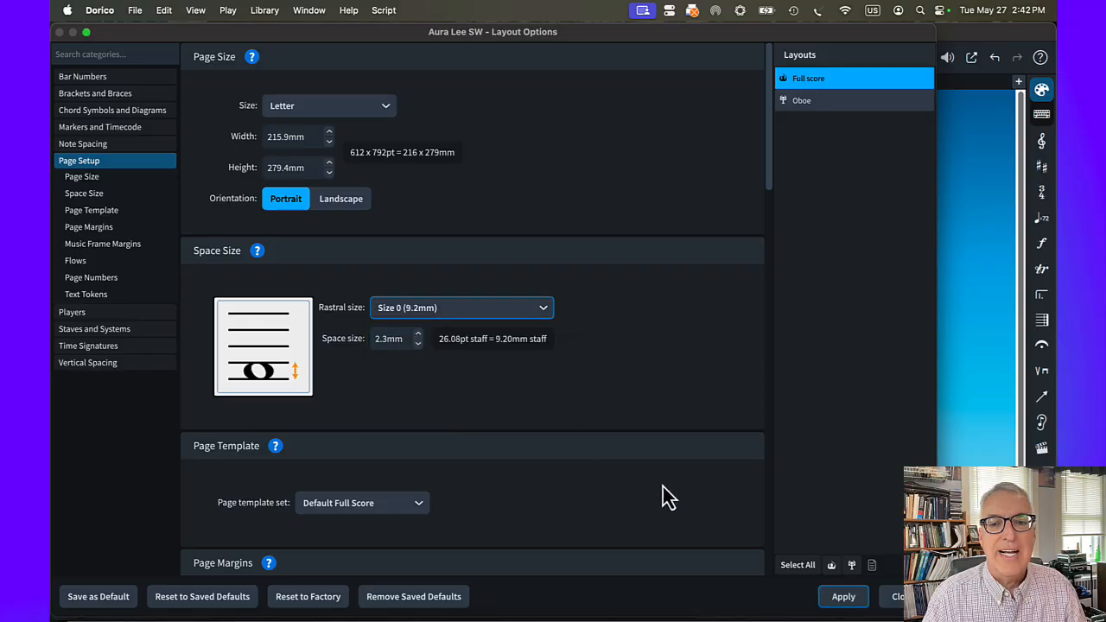
click(843, 596)
click(896, 597)
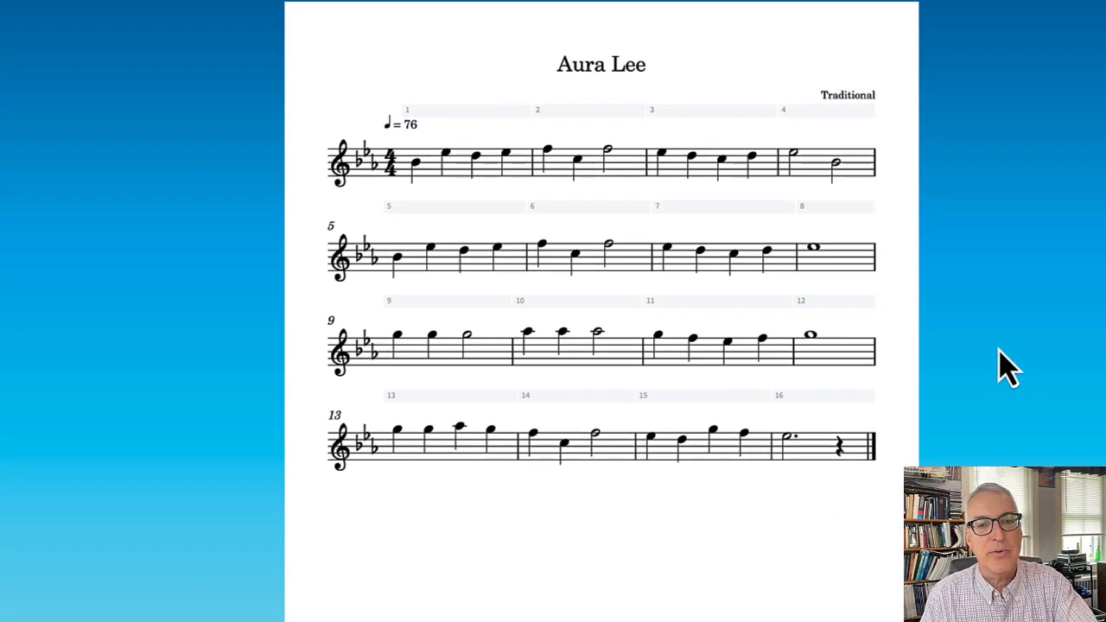
key(super+z)
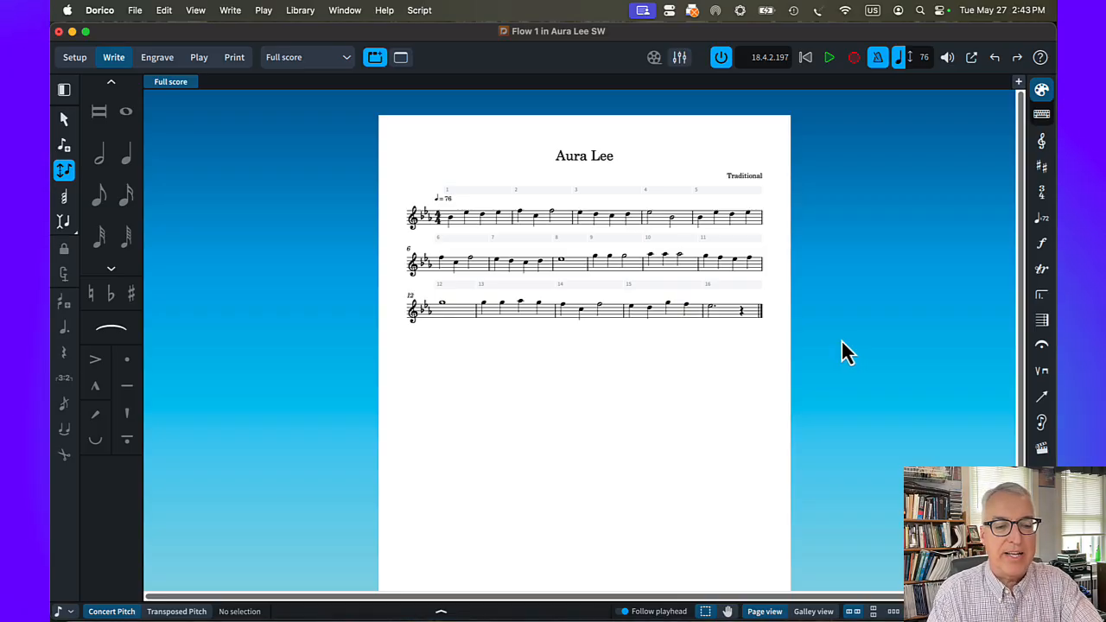
Step: Set the Full score layout's ideal inter-system gap to 16 spaces in the vertical spacing options and apply it
key(super+shift+l)
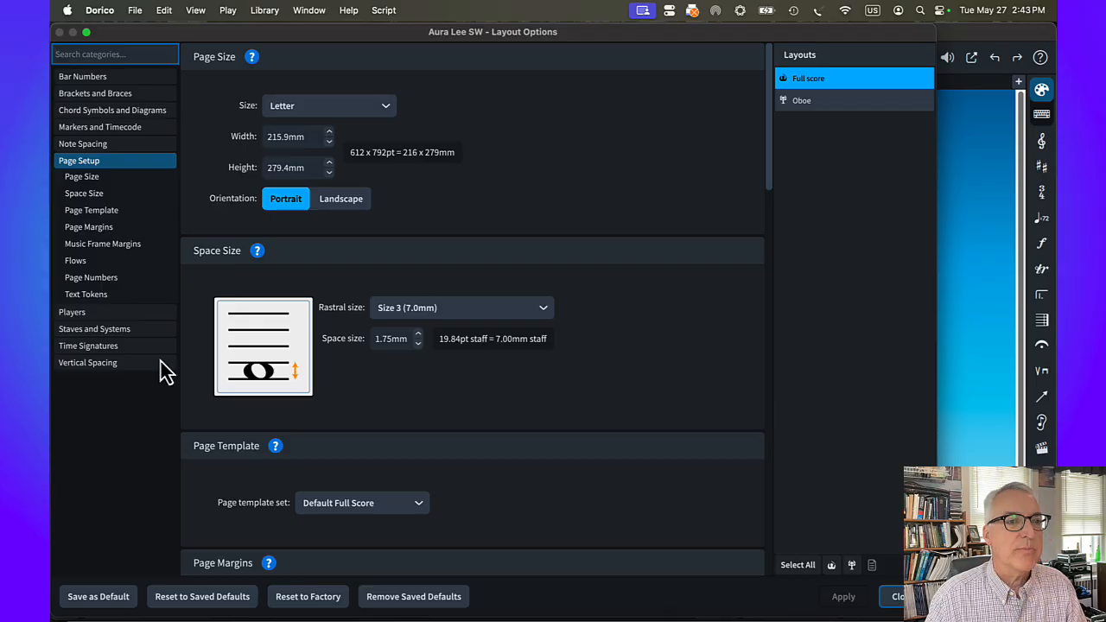
click(92, 363)
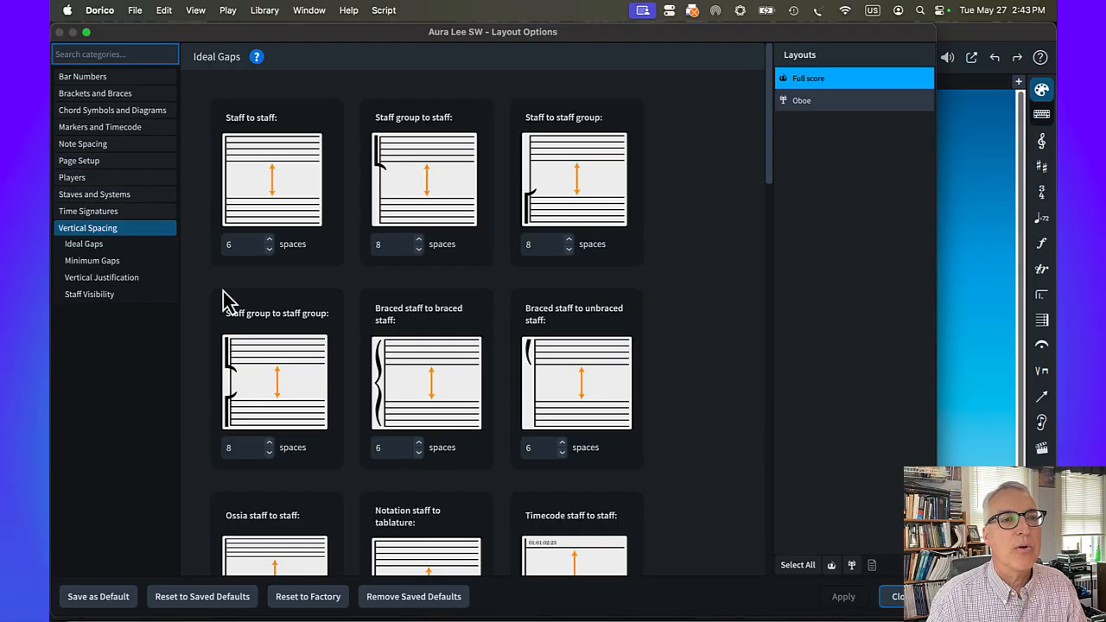
scroll(282, 282, down, 5)
scroll(268, 233, up, 5)
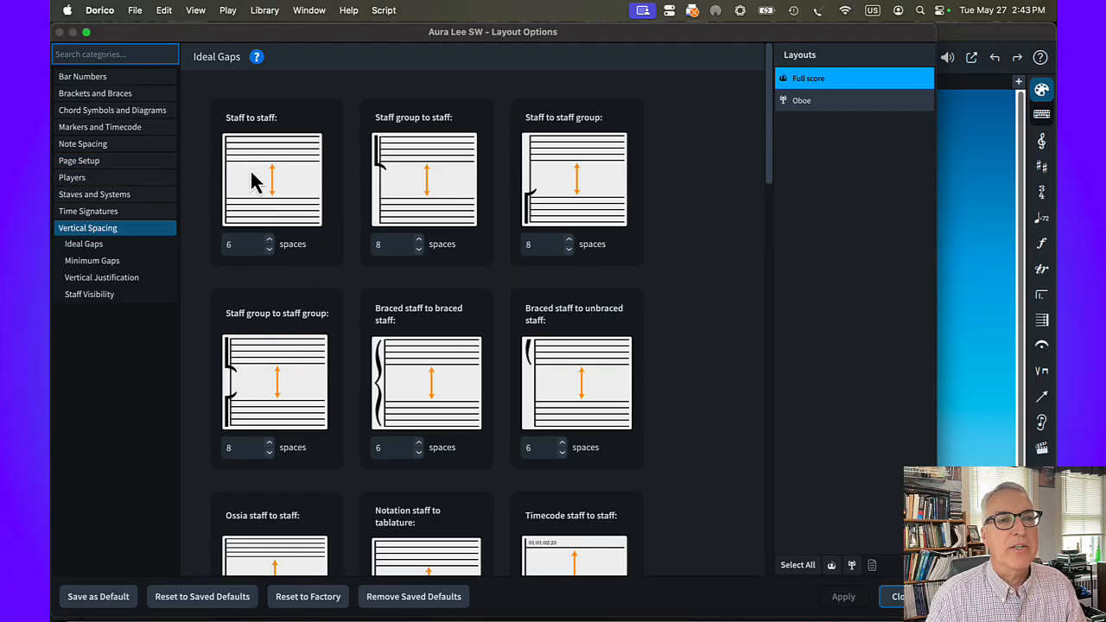
scroll(292, 275, down, 5)
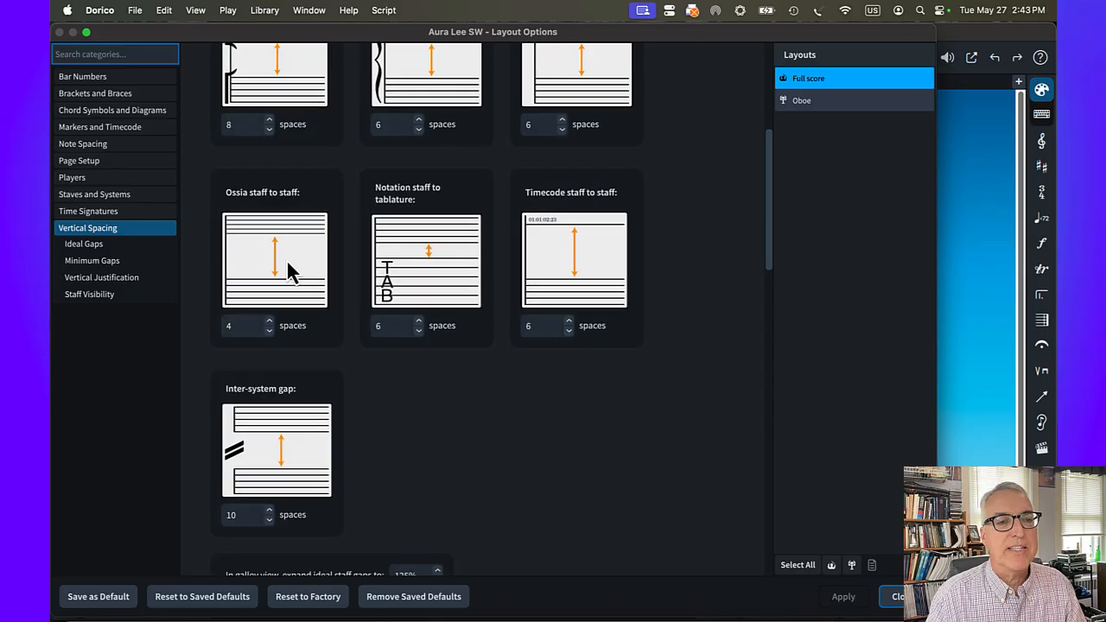
scroll(291, 272, down, 2)
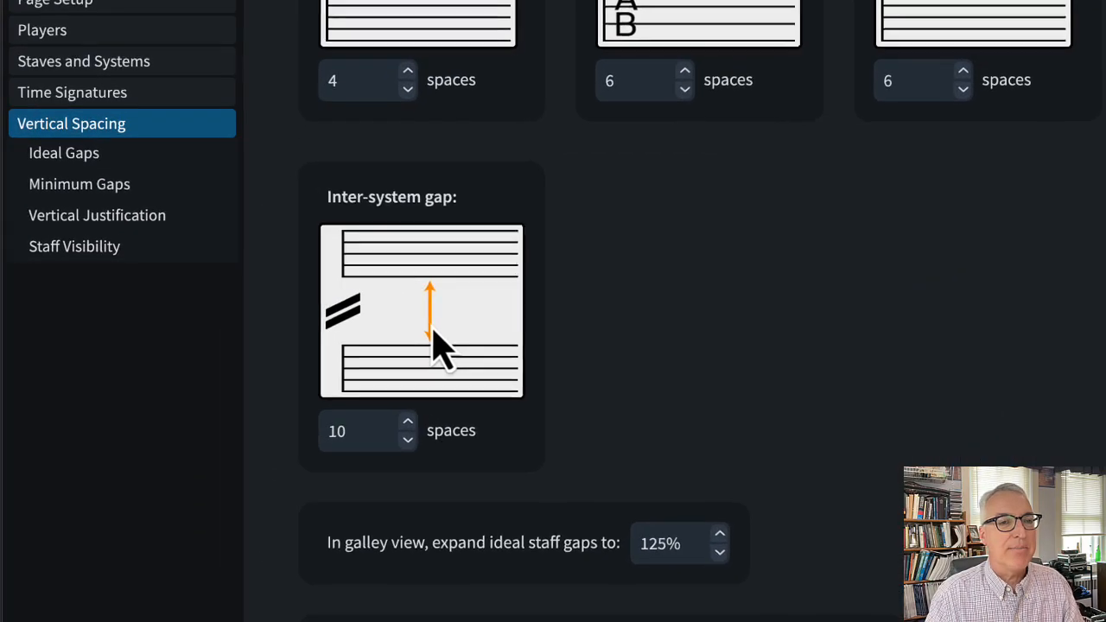
double_click(361, 433)
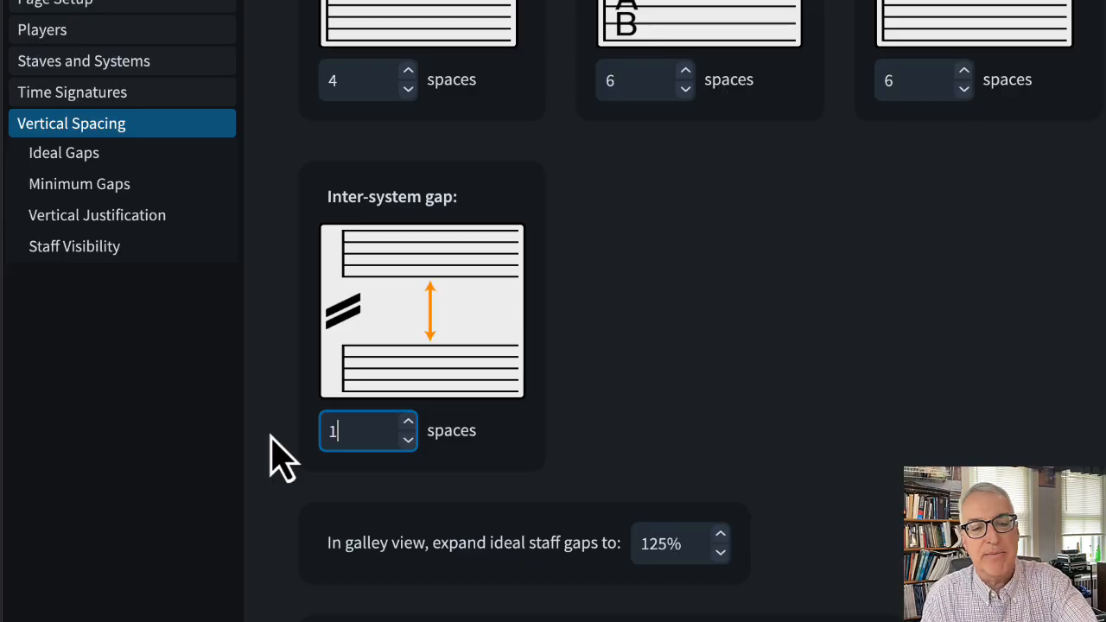
text(16)
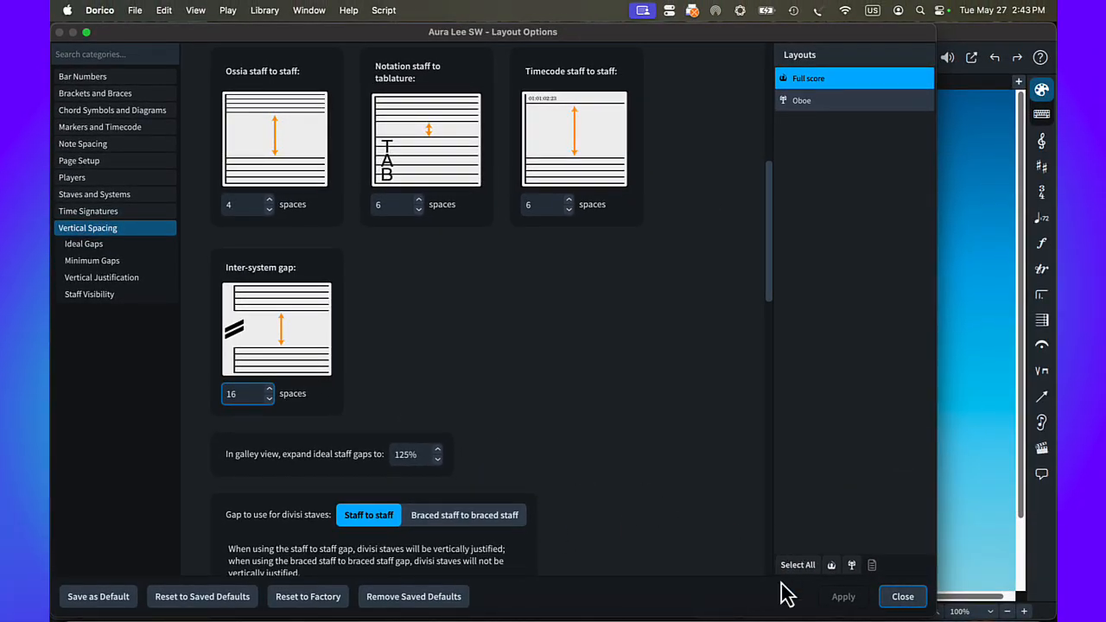
click(502, 392)
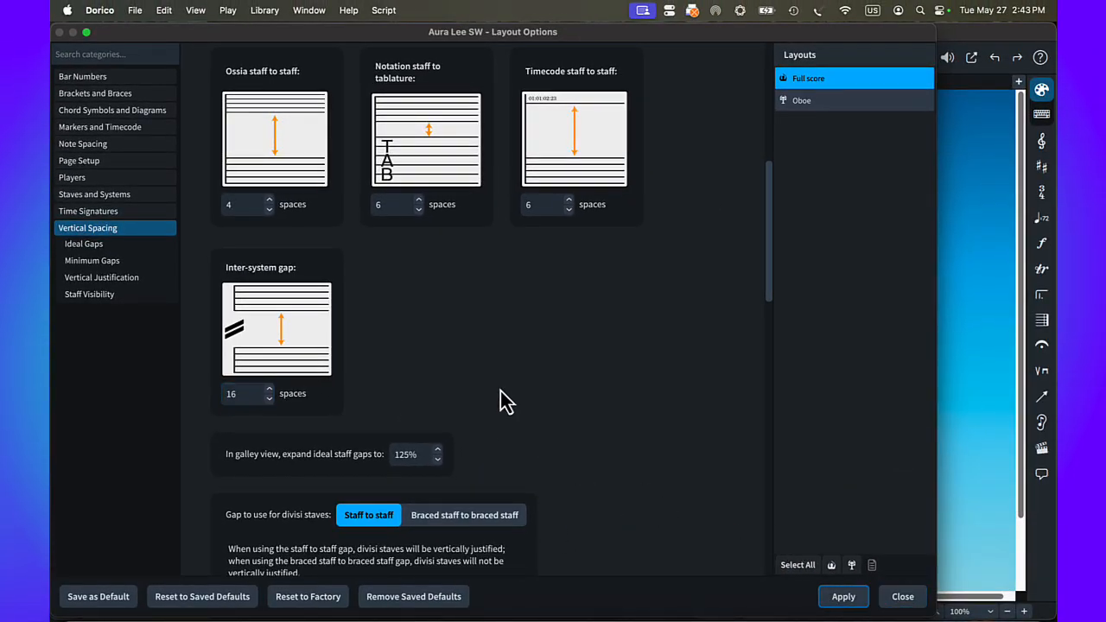
click(844, 597)
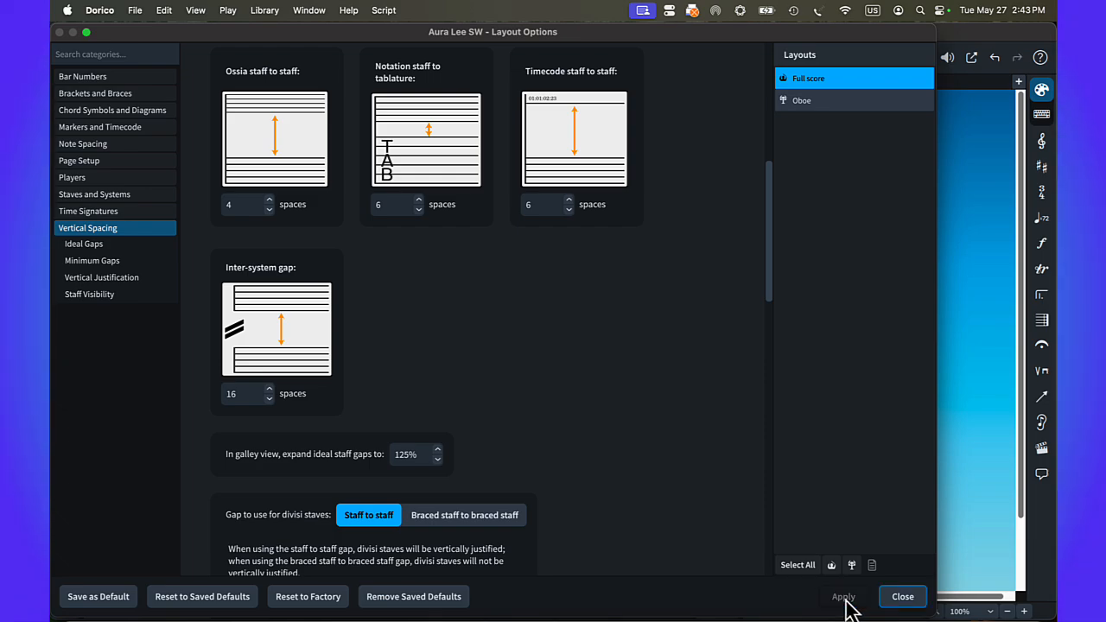
click(904, 598)
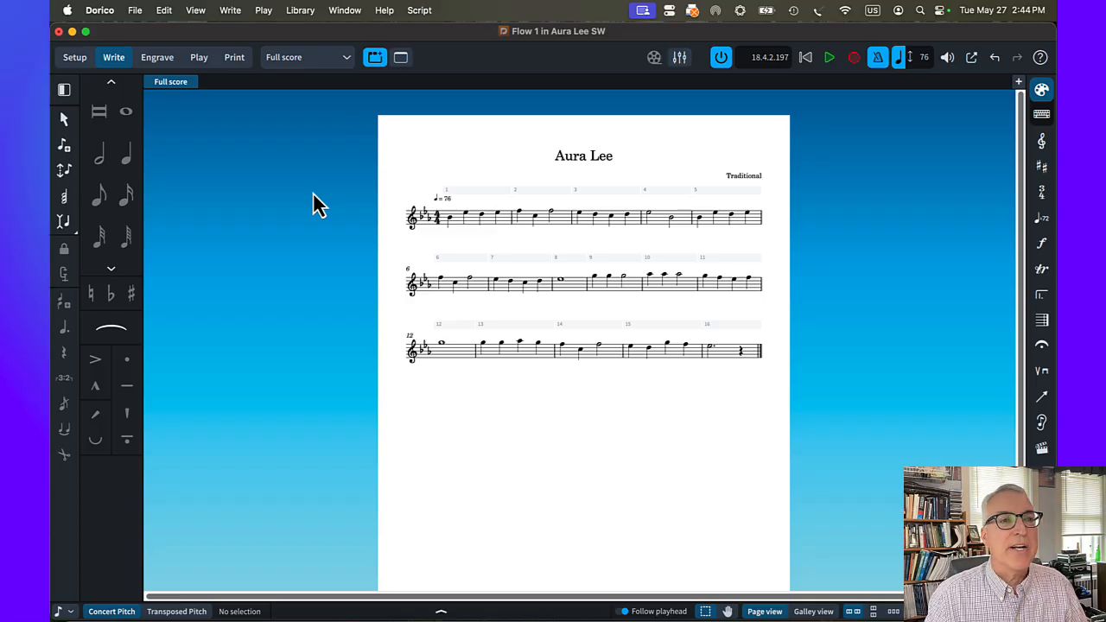
Step: Switch to Engrave mode and create a system break at the first note of bar 5
click(159, 62)
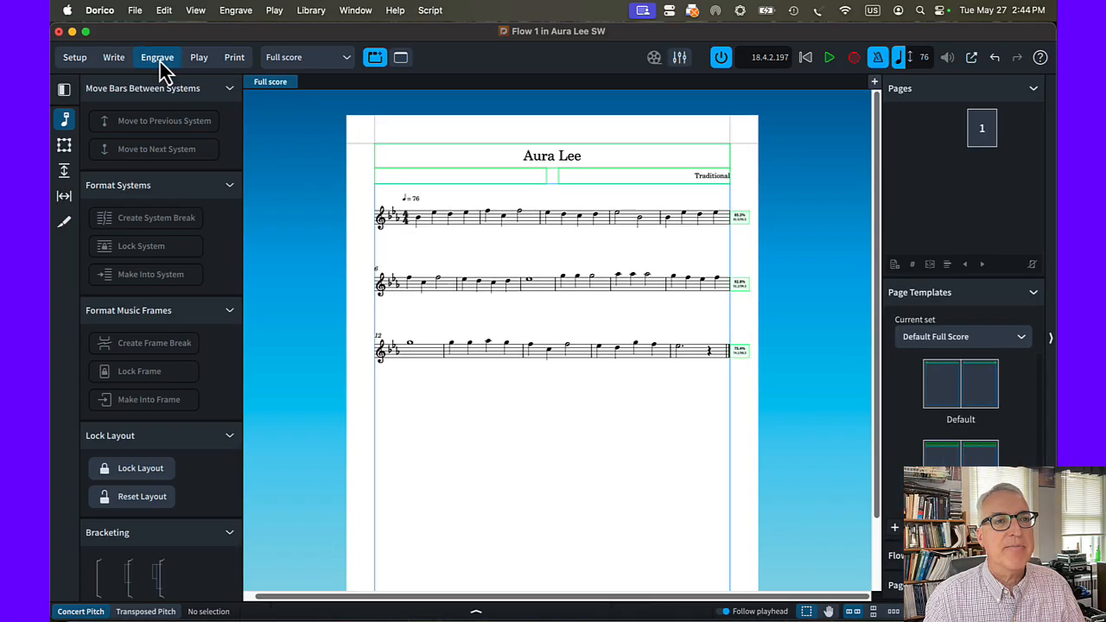
click(119, 64)
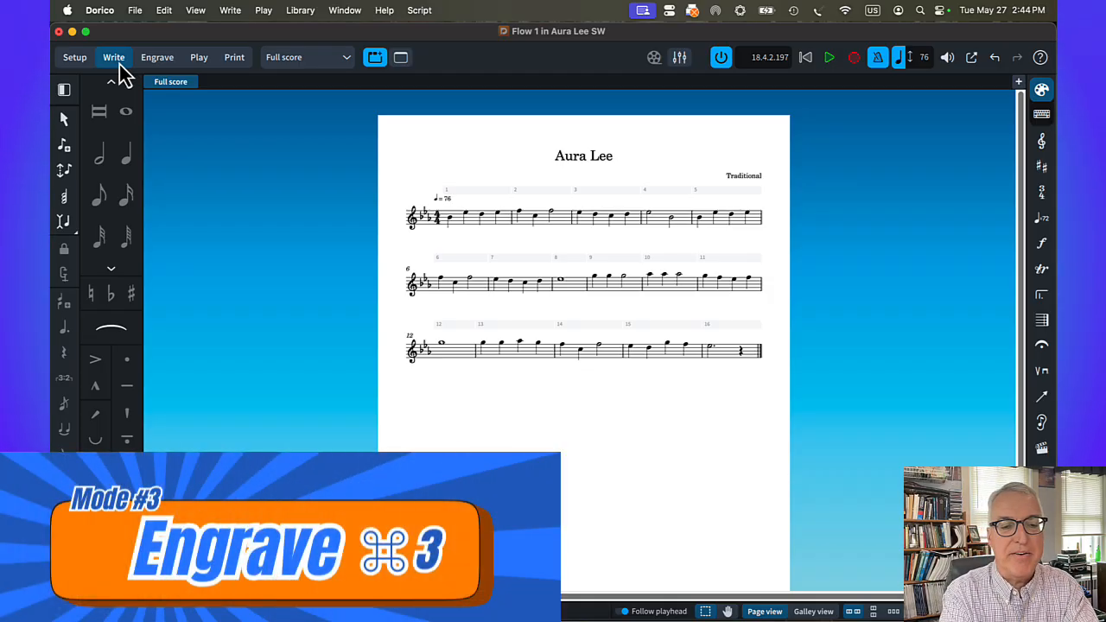
key(super+3)
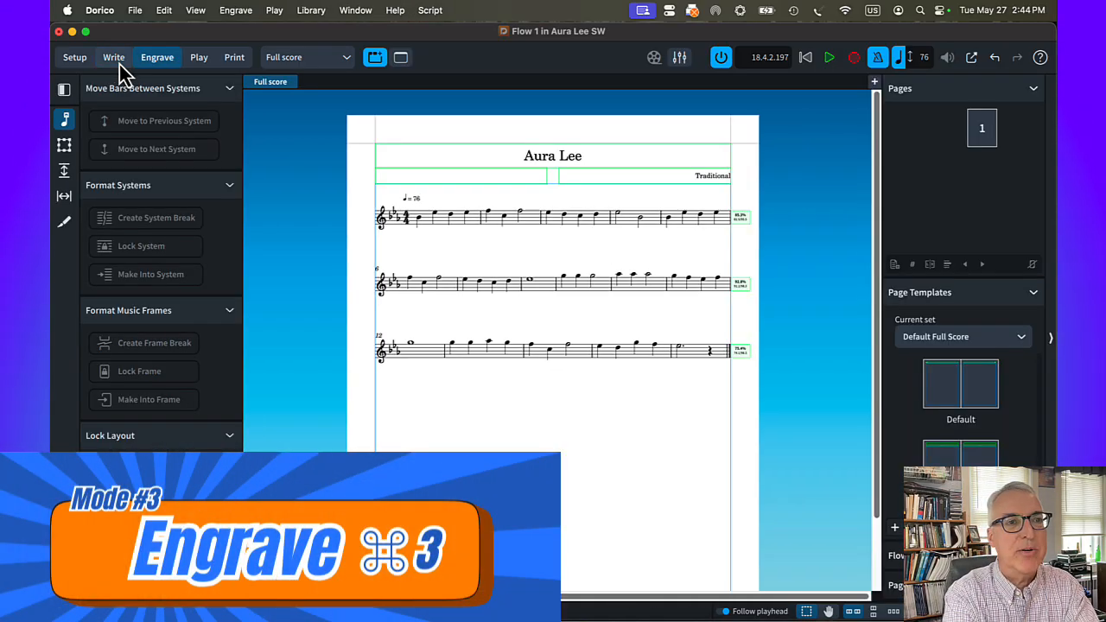
click(120, 66)
key(super+3)
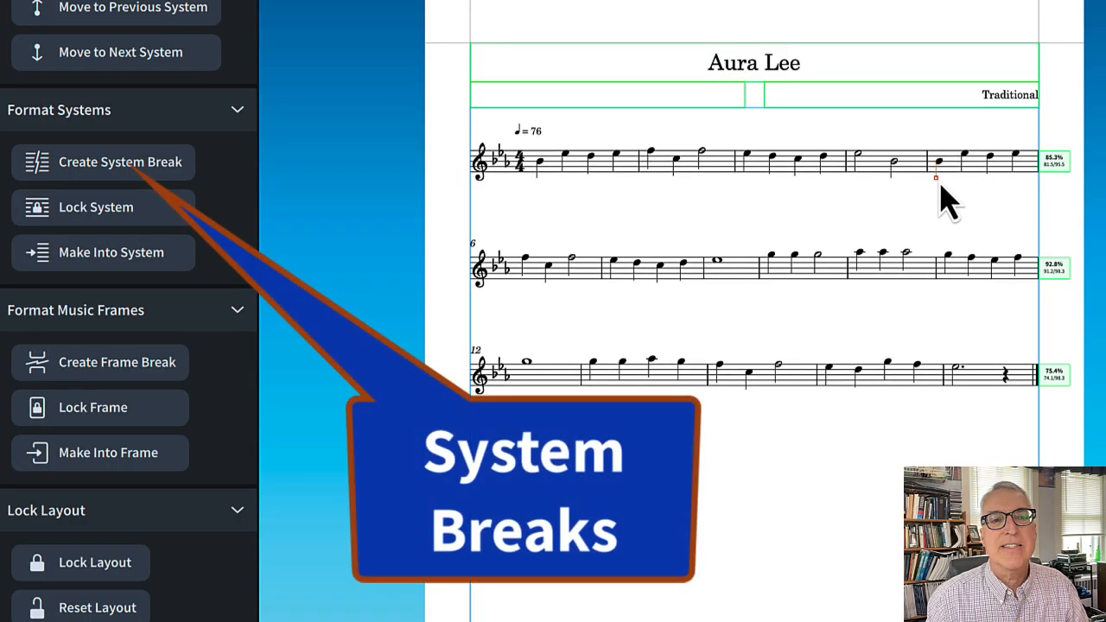
click(104, 164)
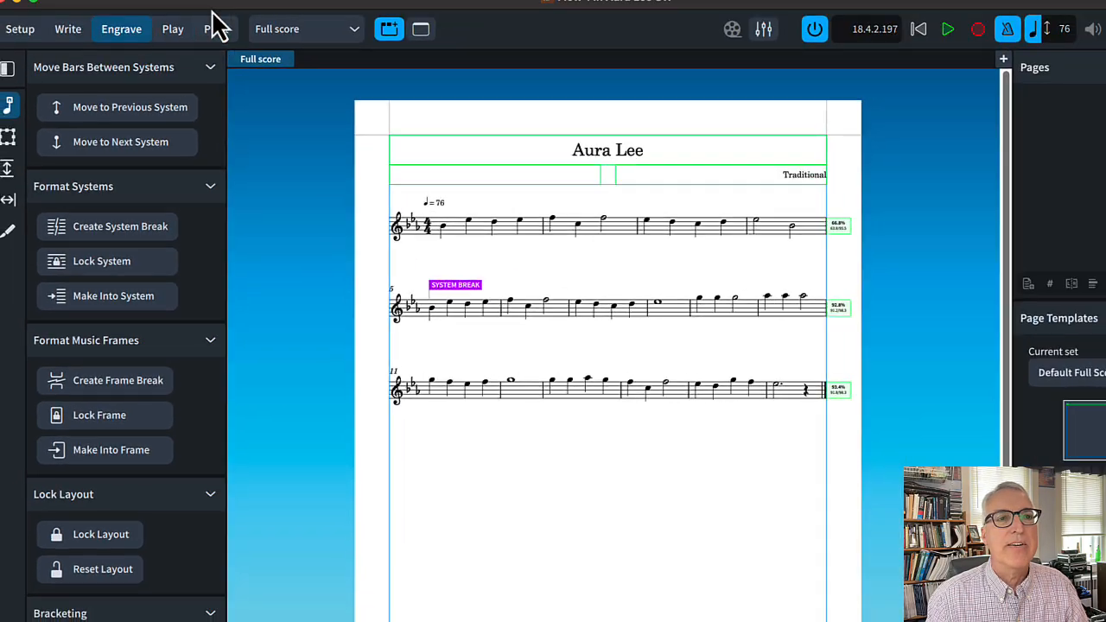
click(168, 0)
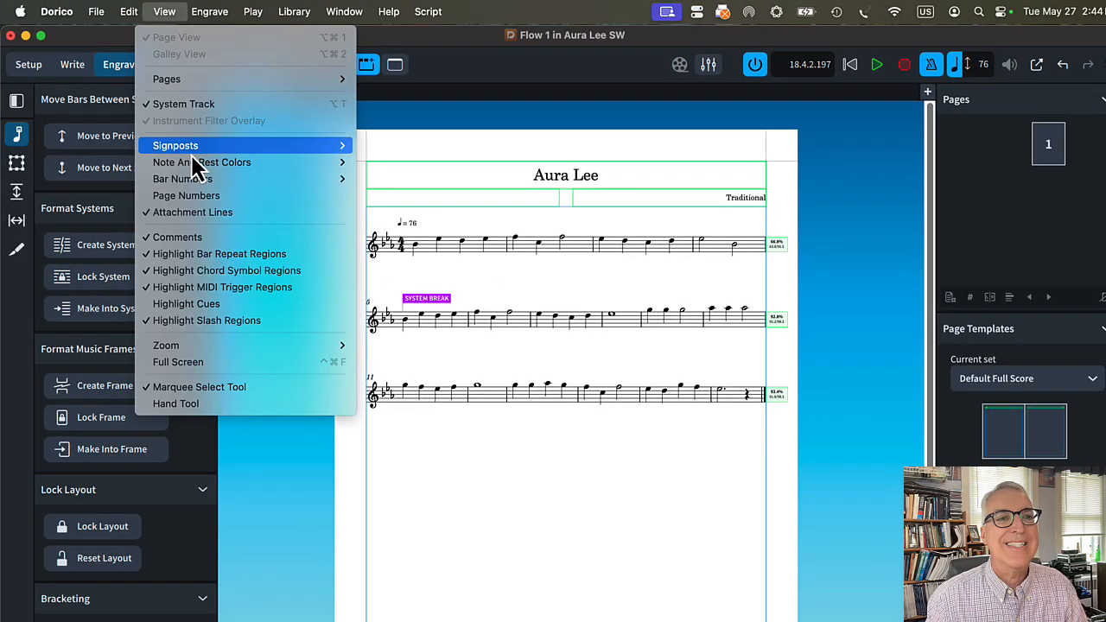
mouse_move(182, 149)
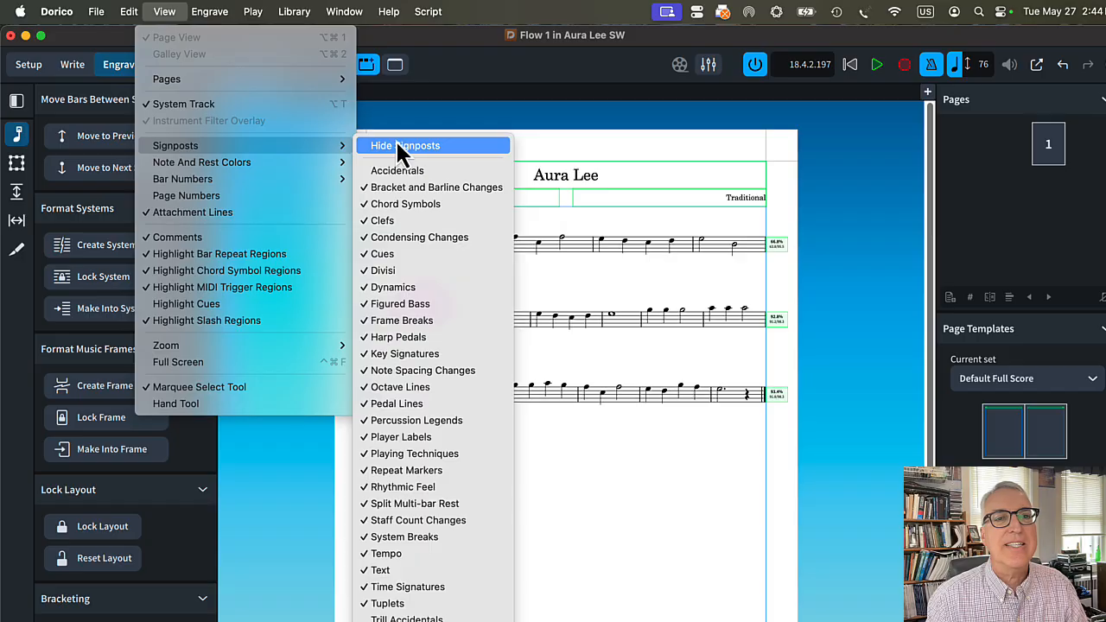
click(720, 479)
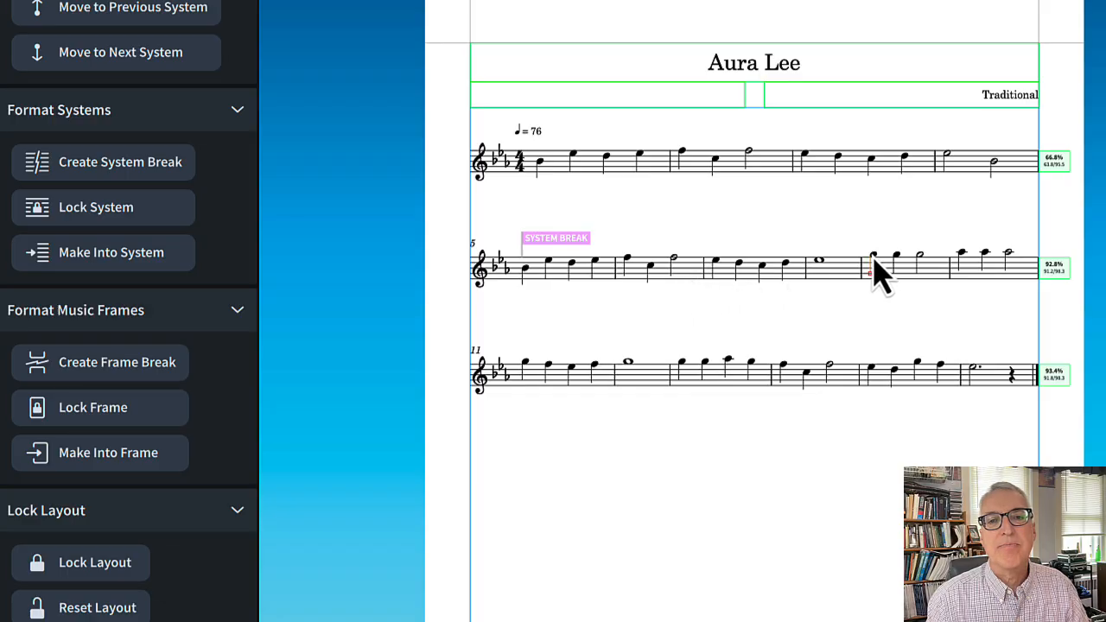
Step: Create system breaks at the start of bar 9 and bar 13, and clear the selection
click(128, 165)
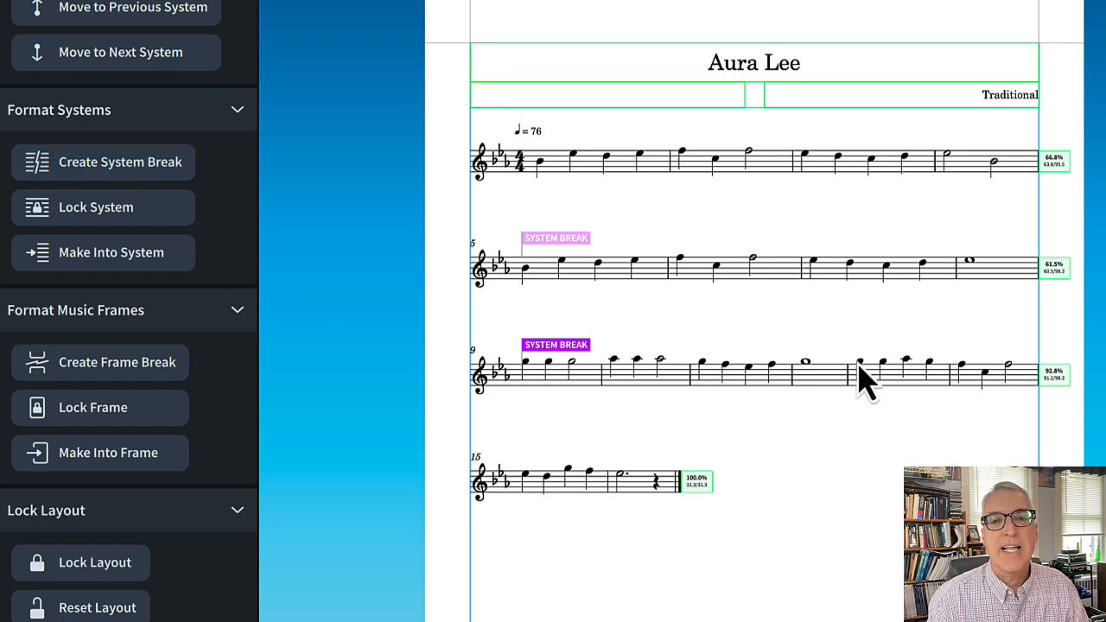
click(97, 173)
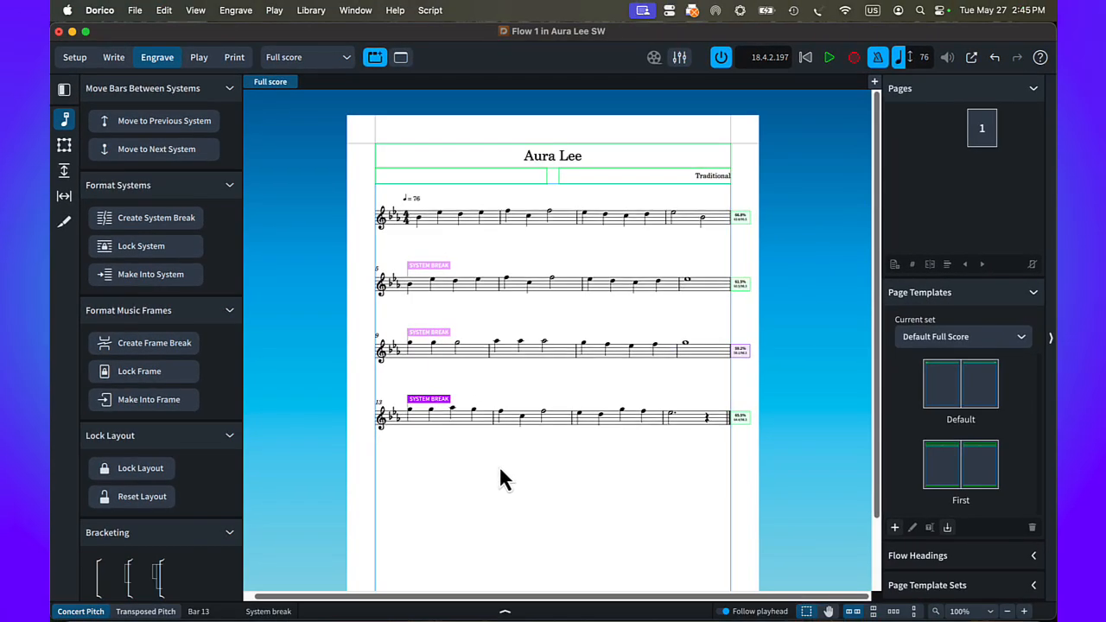
click(648, 559)
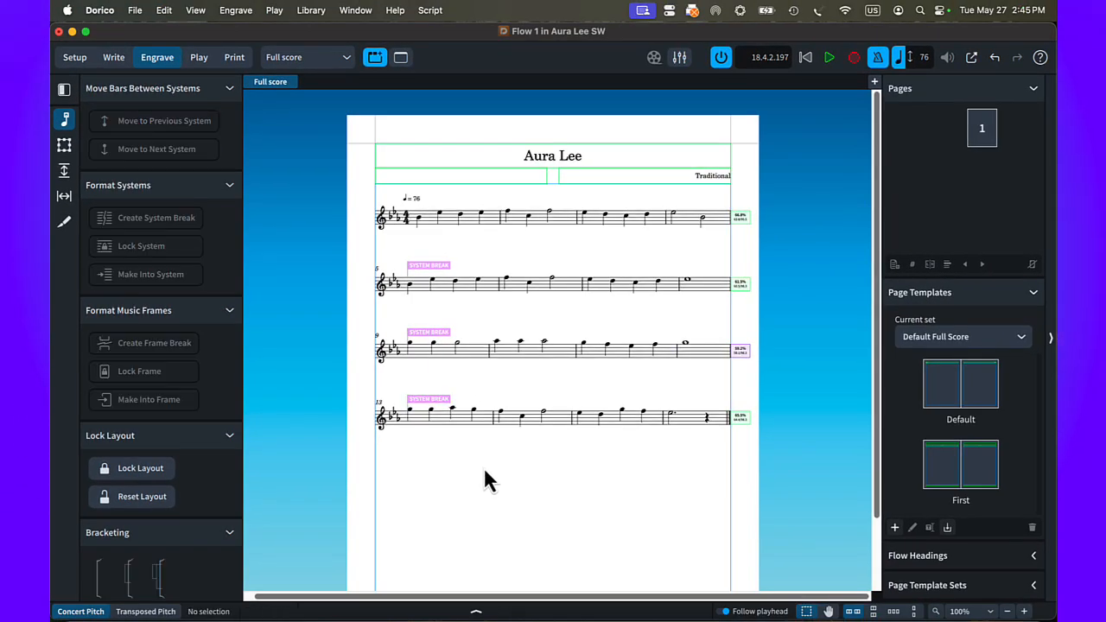
Step: Hide all signposts in the score
click(197, 10)
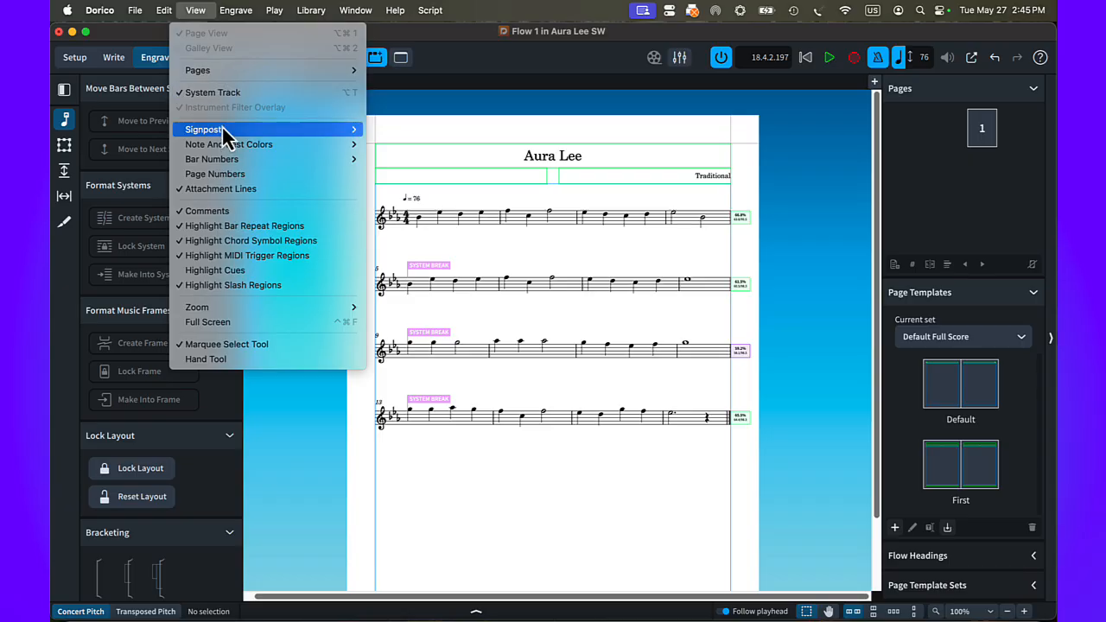
mouse_move(268, 132)
click(390, 132)
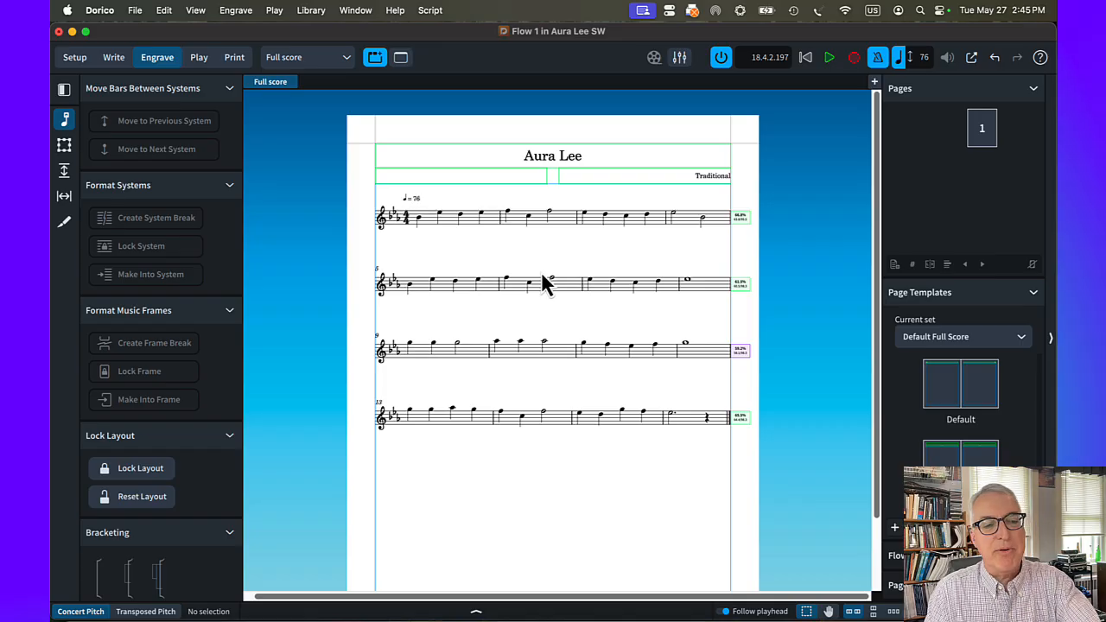
Step: Preview the clean page by toggling the frame outlines, margin guides and system fullness indicators off and on again
key(asciitilde)
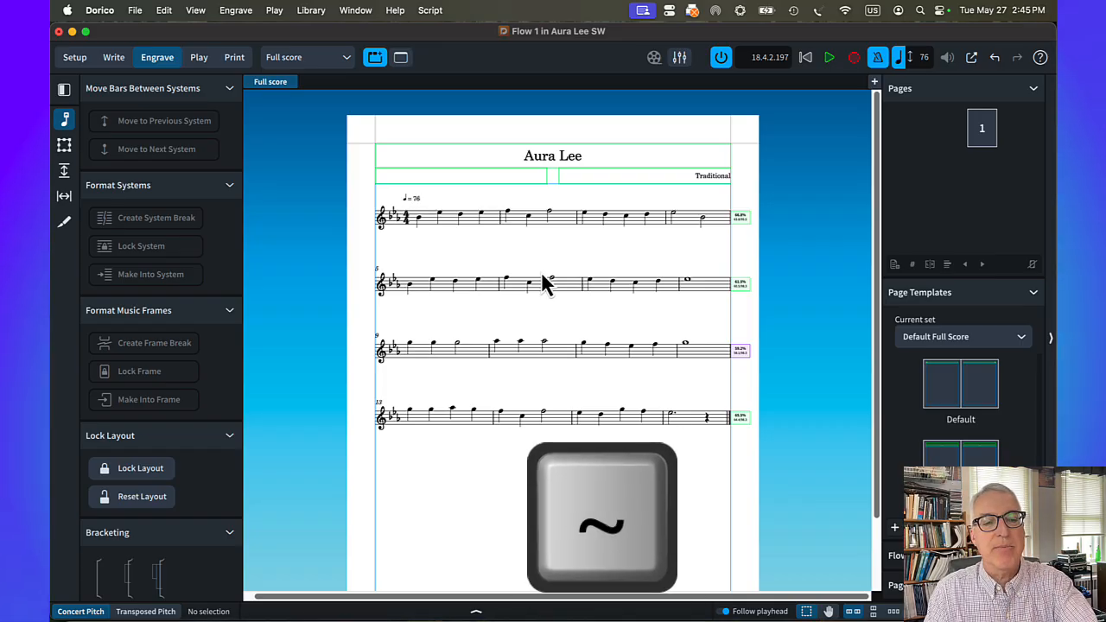
key(asciitilde)
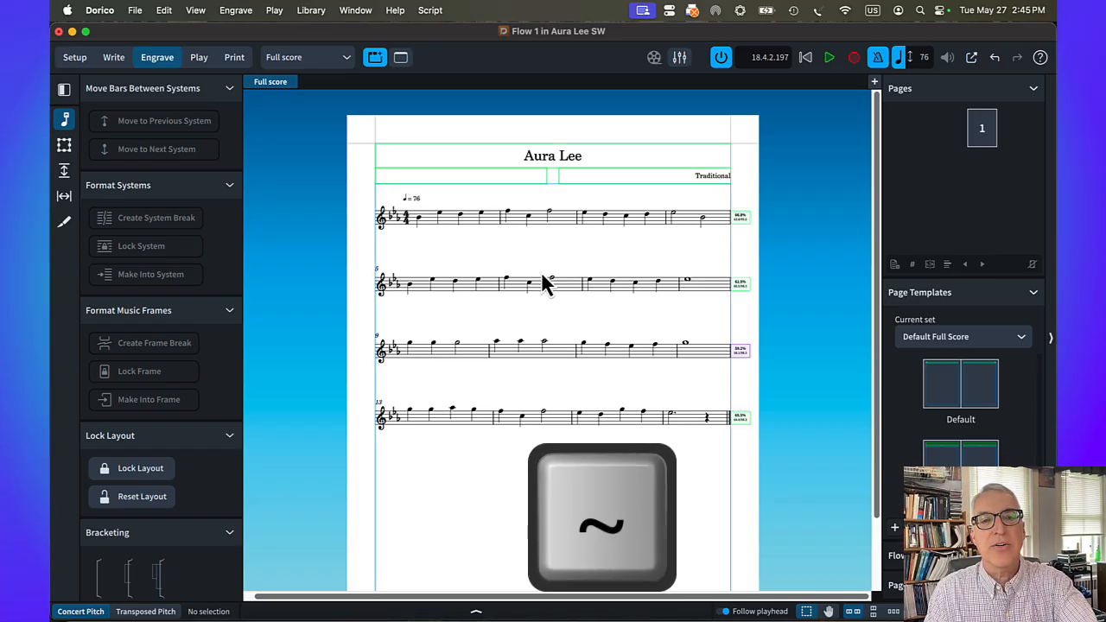
key(asciitilde)
key(asciitilde)
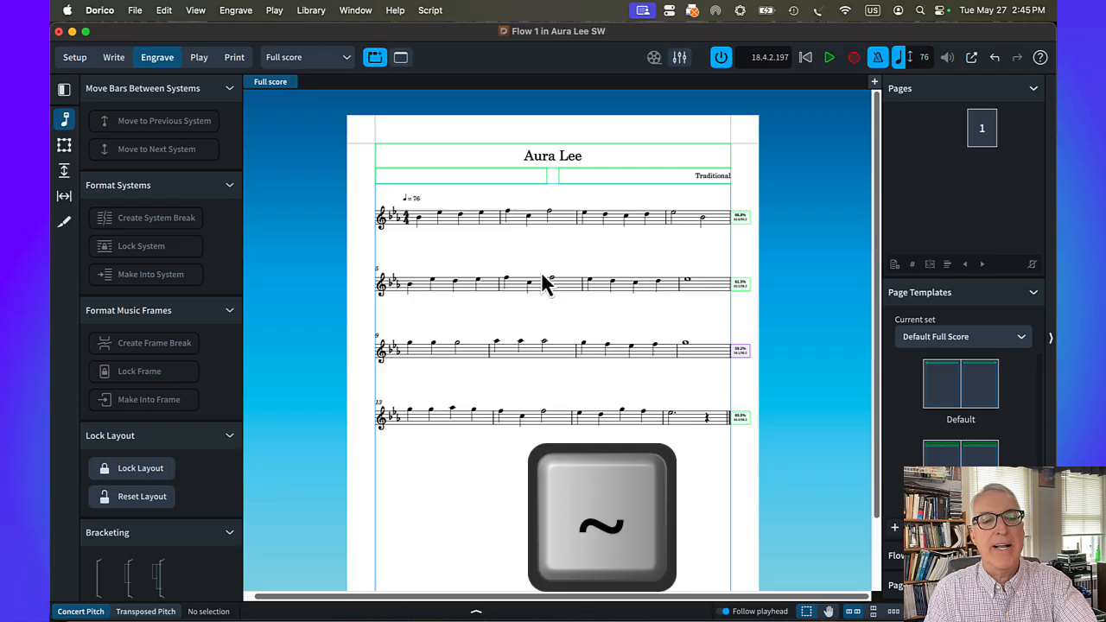
key(asciitilde)
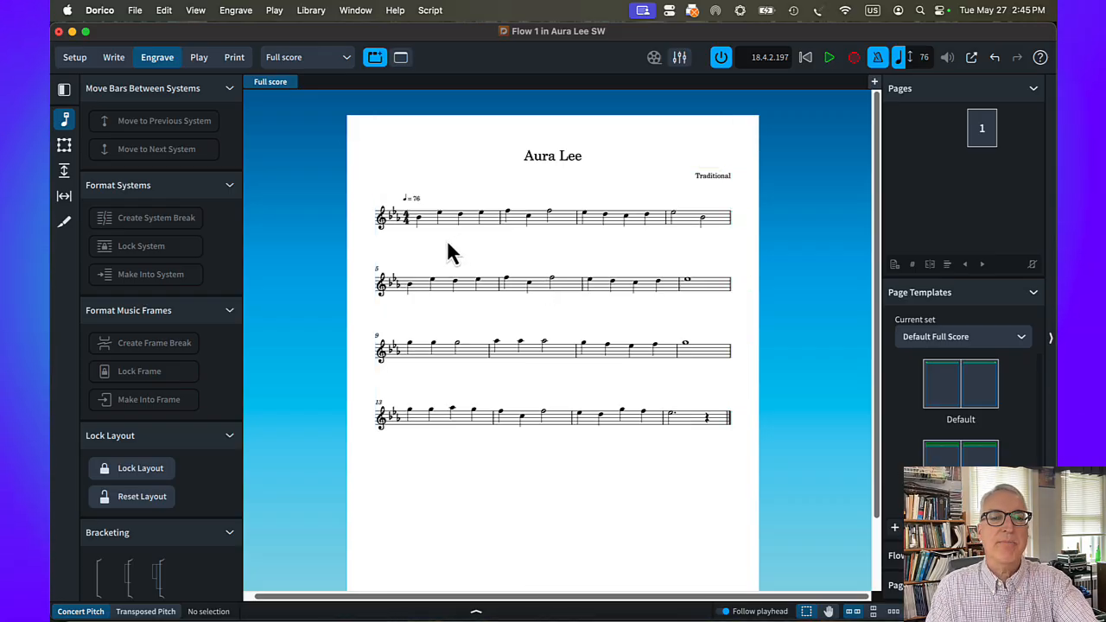
key(asciitilde)
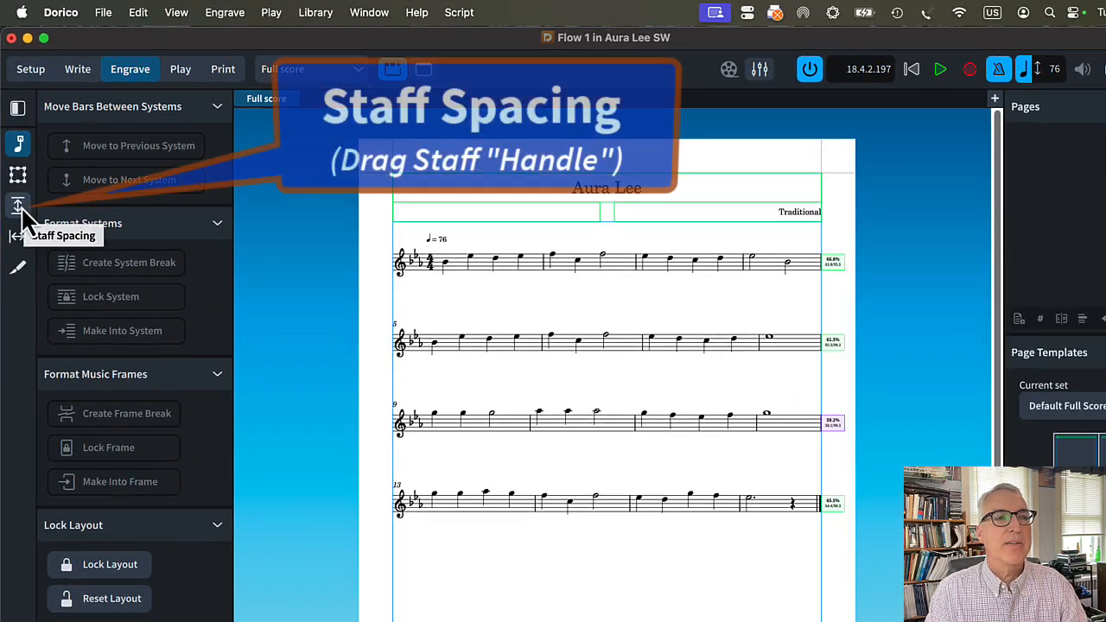
Step: Enable Staff Spacing, lower the bar 9 system to a 31.2 mm gap and the bar 13 system to 29.1 mm, and preview the clean page
click(26, 215)
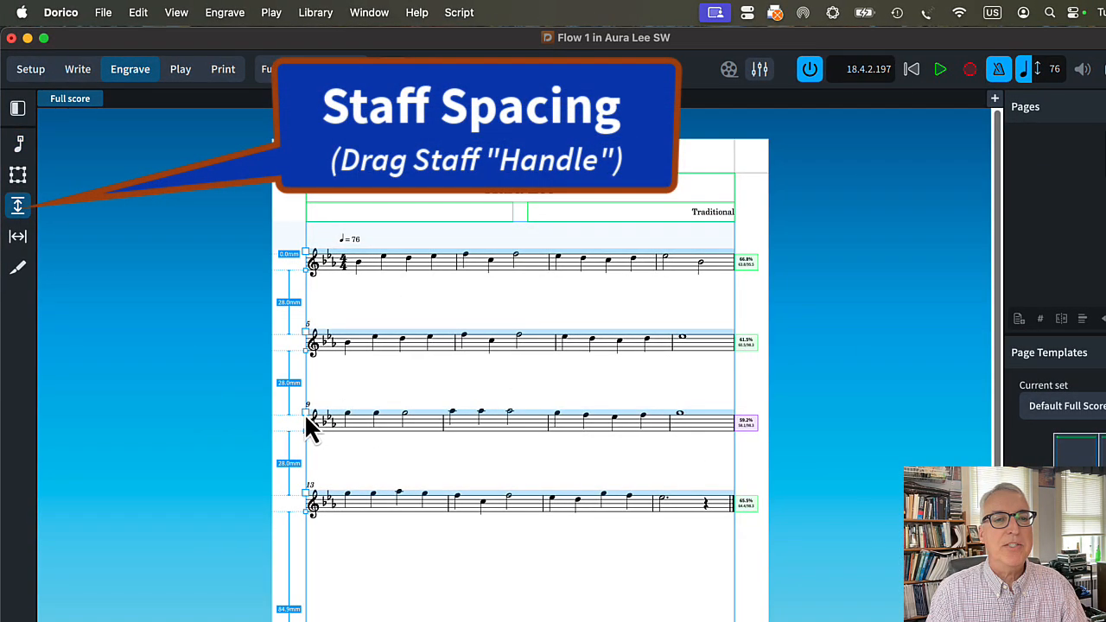
drag(305, 413, 304, 421)
drag(306, 495, 305, 504)
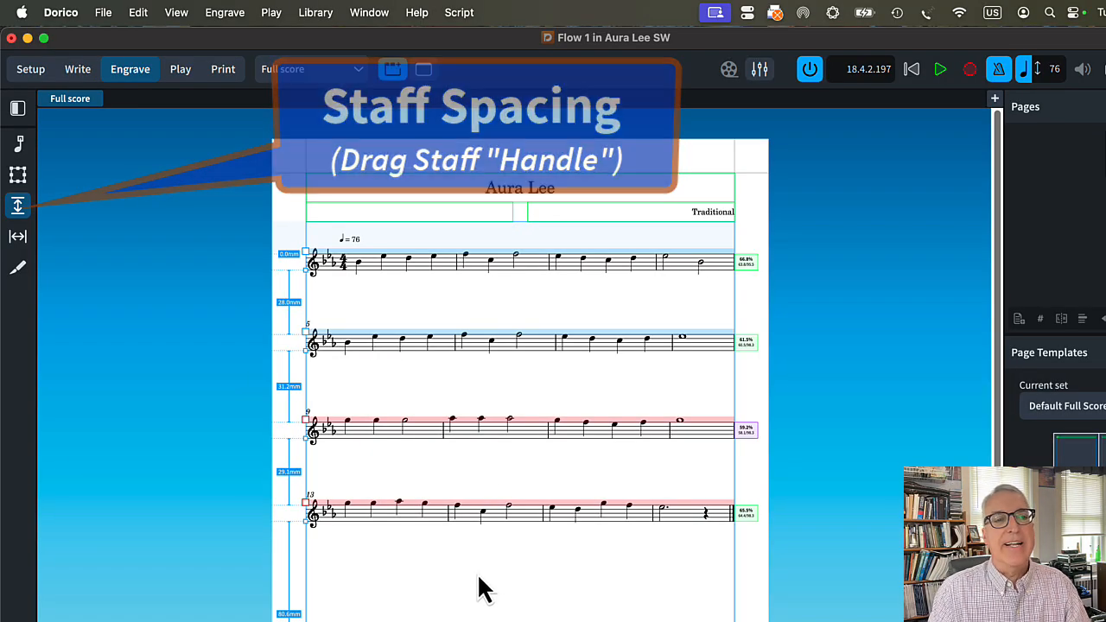
click(140, 330)
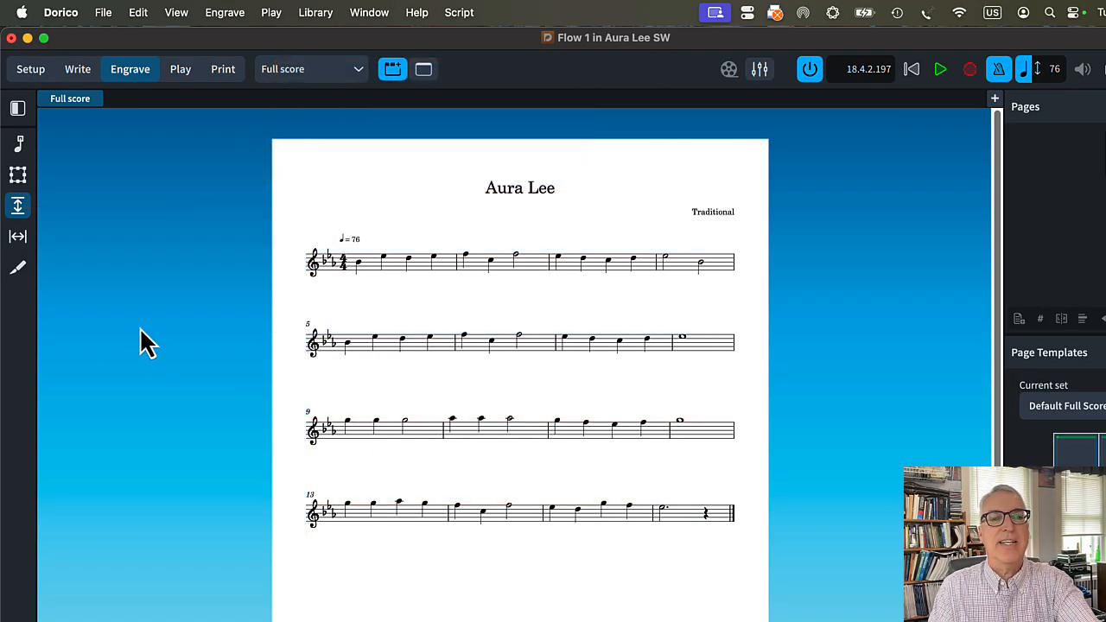
key(super+alt+p)
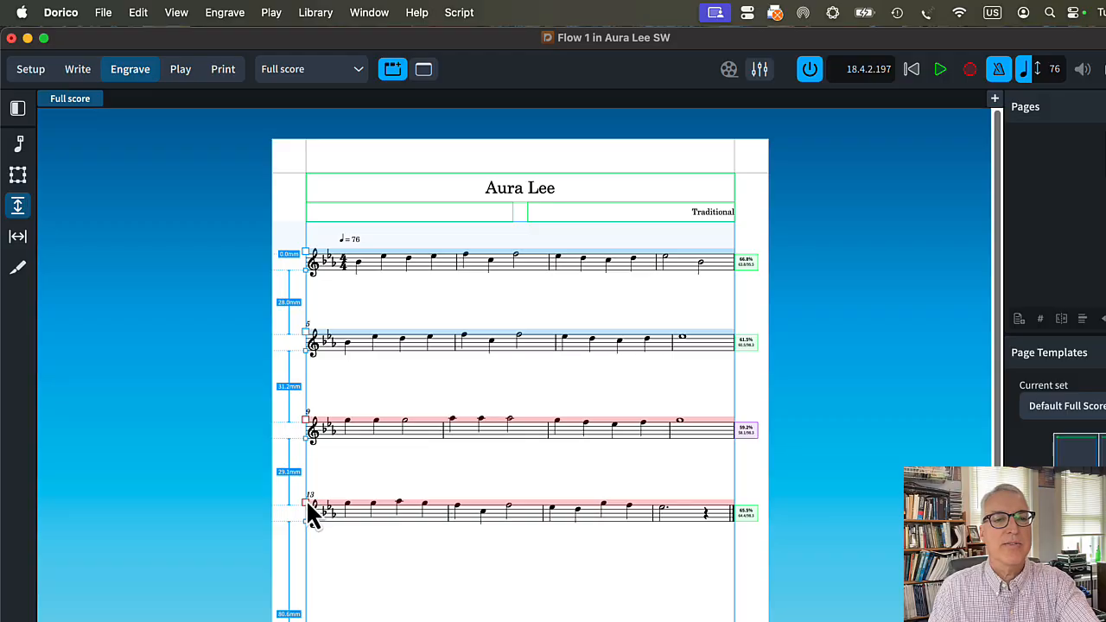
Step: Lower the bar 13 system to a gap of about 32 mm below the bar 9 system and preview the clean page
drag(306, 500, 306, 506)
click(433, 552)
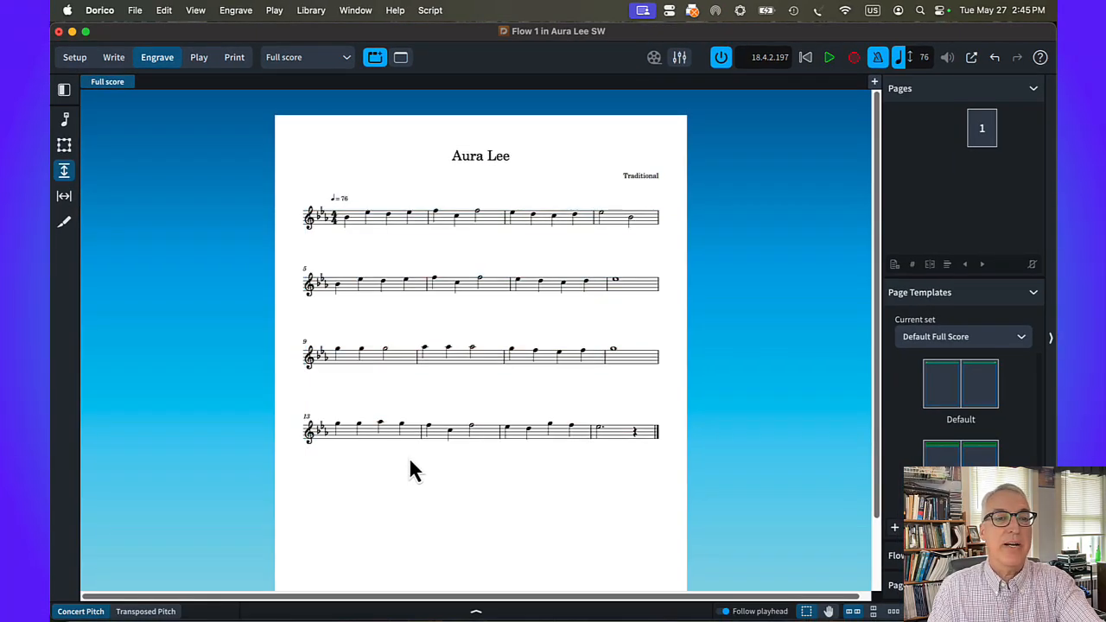
key(super+alt+p)
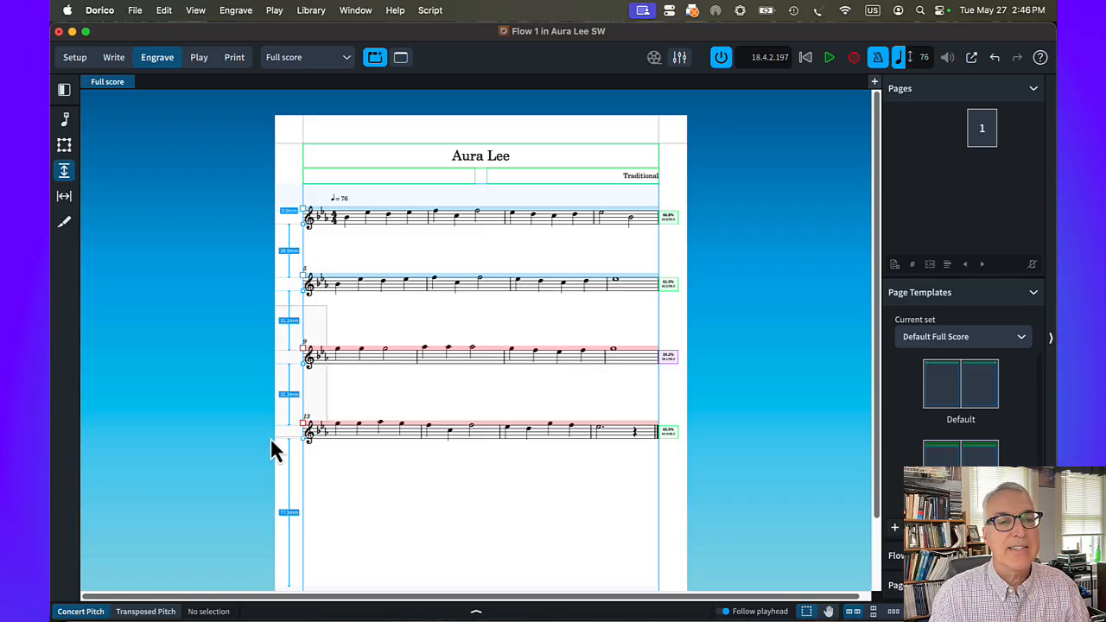
Step: Select the staff handles of the bar 9 and bar 13 systems and nudge both down together, leaving about 36 mm below the bar 5 system
drag(271, 450, 277, 452)
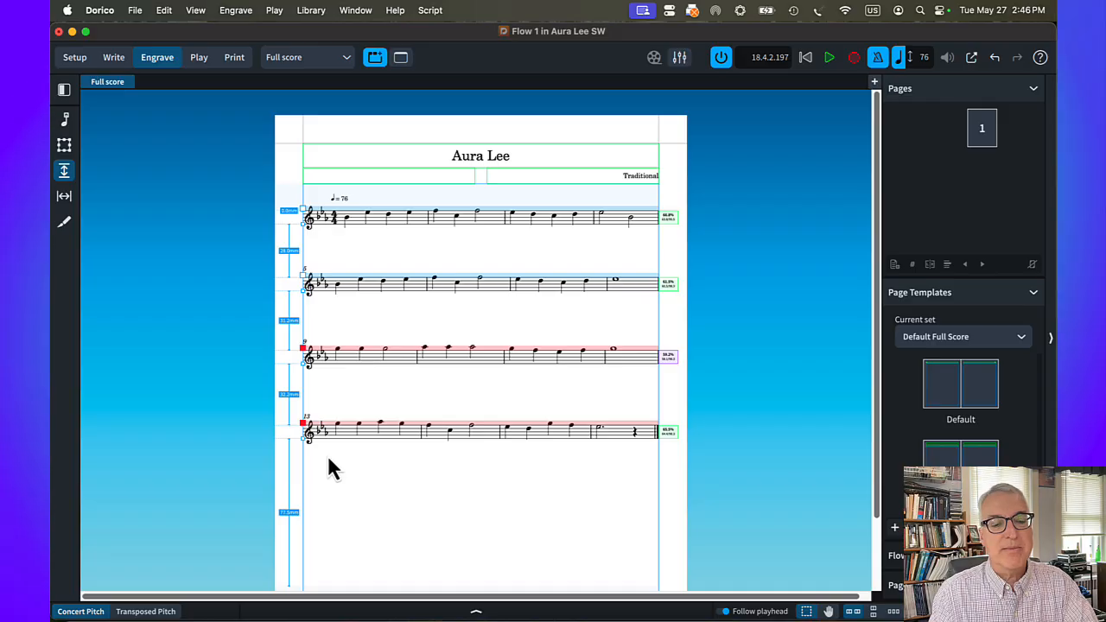
key(alt+Down)
key(alt+Down)
key(alt+Down)
key(alt+Down)
key(alt+Down)
key(alt+Down)
key(alt+Down)
key(alt+Down)
key(alt+Down)
key(alt+Down)
key(alt+Down)
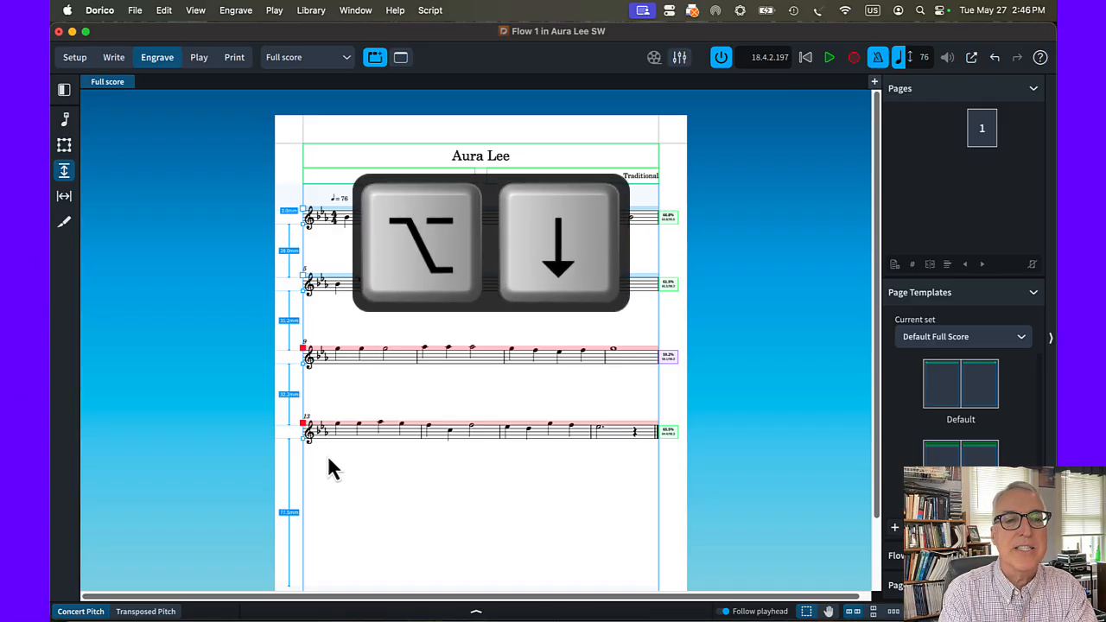
key(alt+Down)
key(alt+Down)
key(alt+Down)
key(alt+Down)
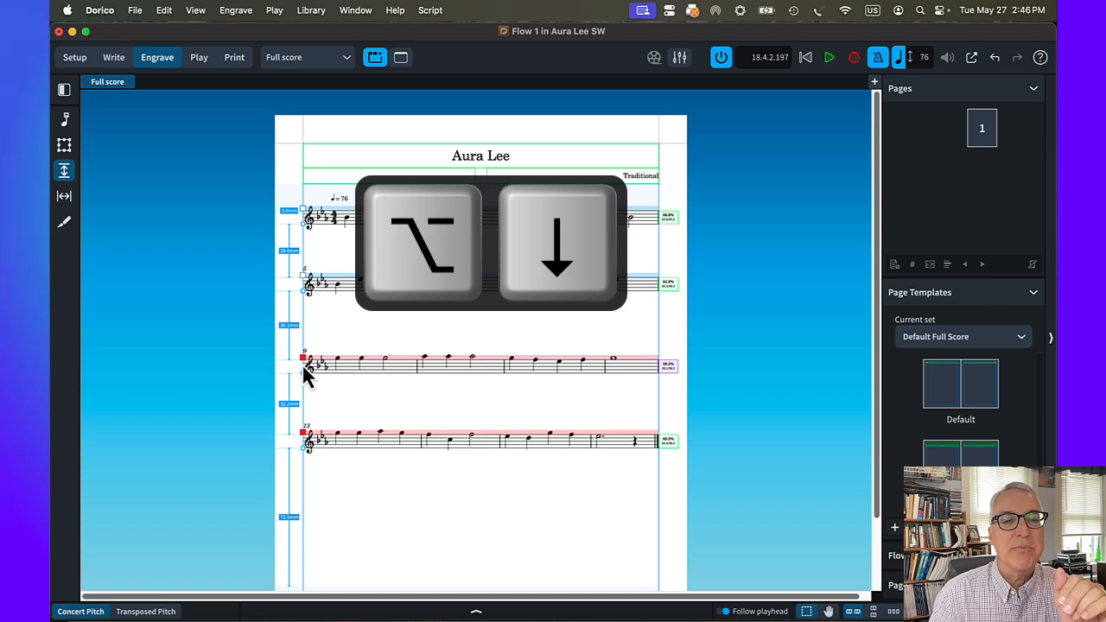
Step: Raise only the bar 9 system to about 29 mm below the bar 5 system and clear the selection
drag(305, 359, 303, 349)
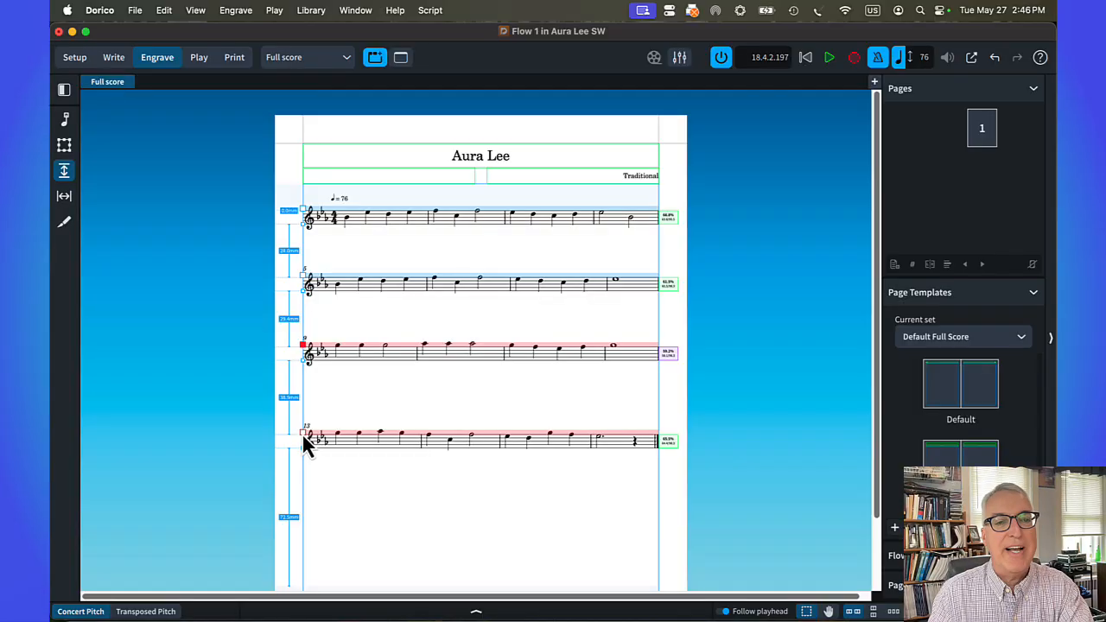
click(304, 432)
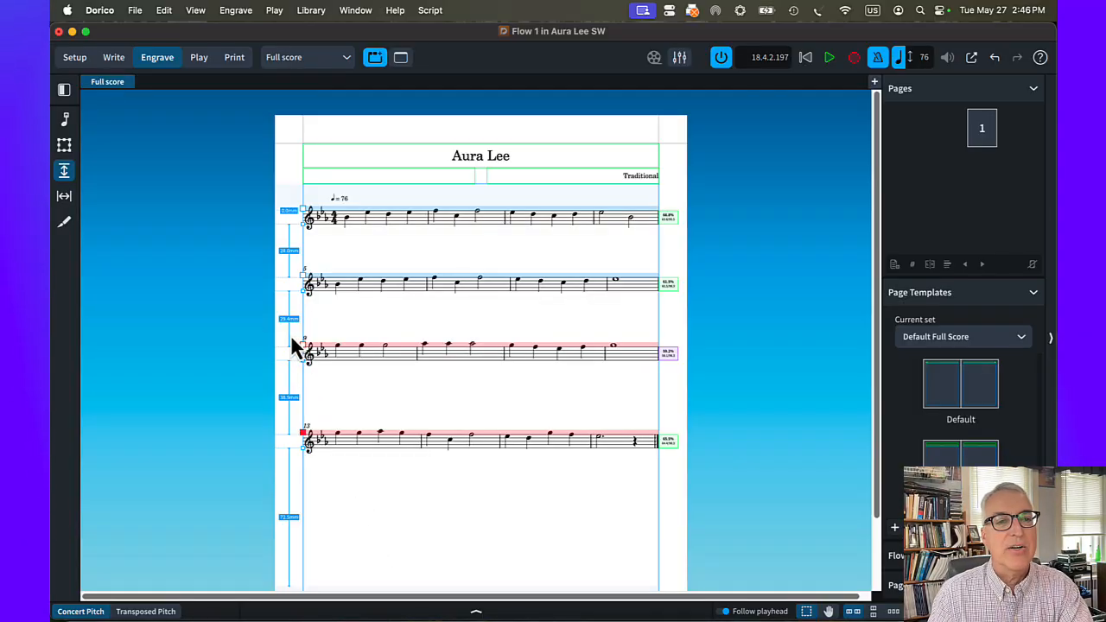
drag(291, 334, 327, 420)
key(super+z)
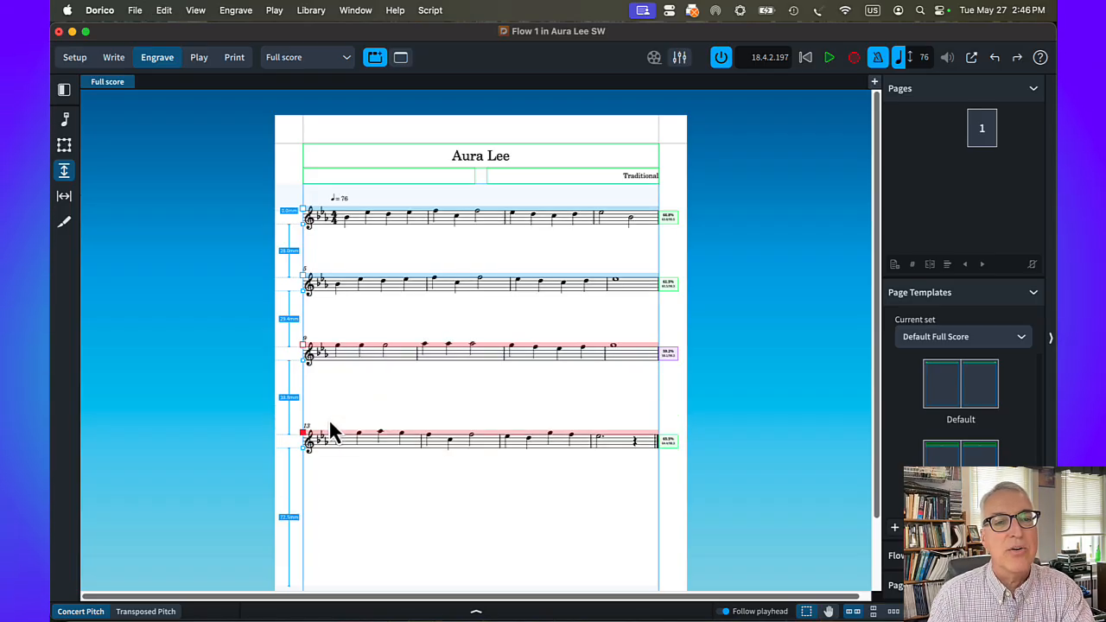
key(Escape)
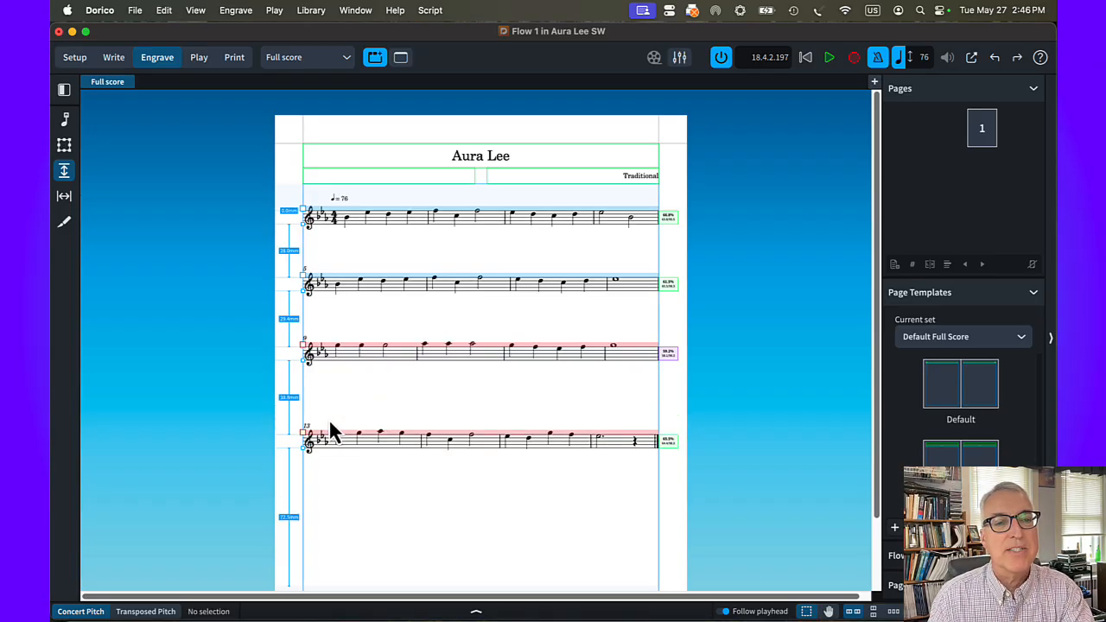
Step: Lower the bar 9 system to about 29 mm above the bar 13 system, and nudge both up to about 31 mm below the bar 5 system
drag(304, 346, 308, 374)
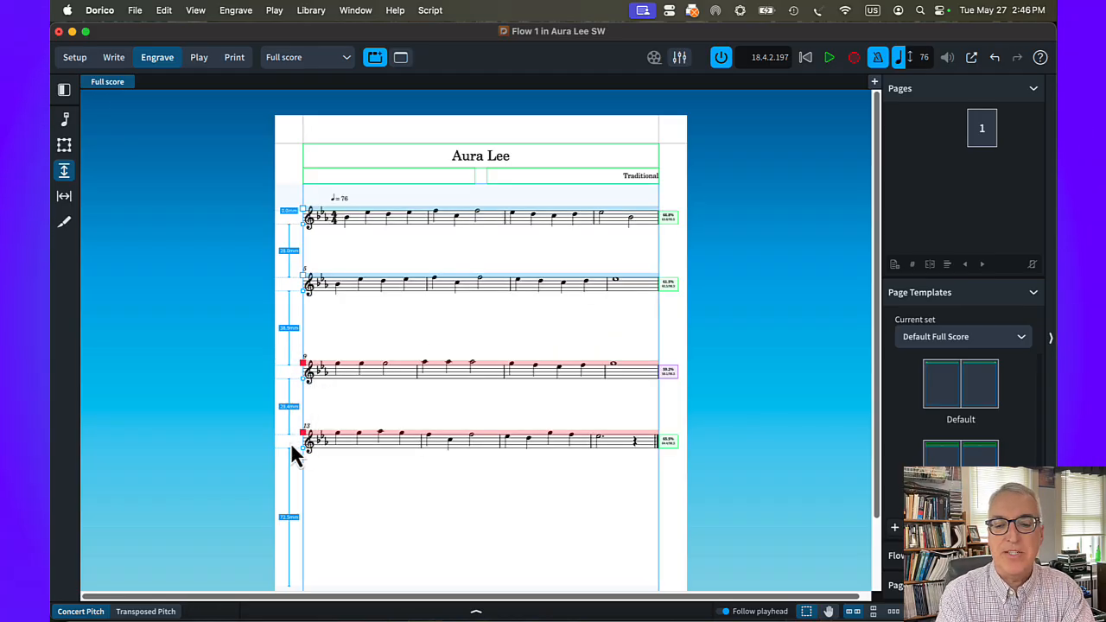
key(alt+Up)
key(alt+Up)
key(alt+Up)
key(alt+Up)
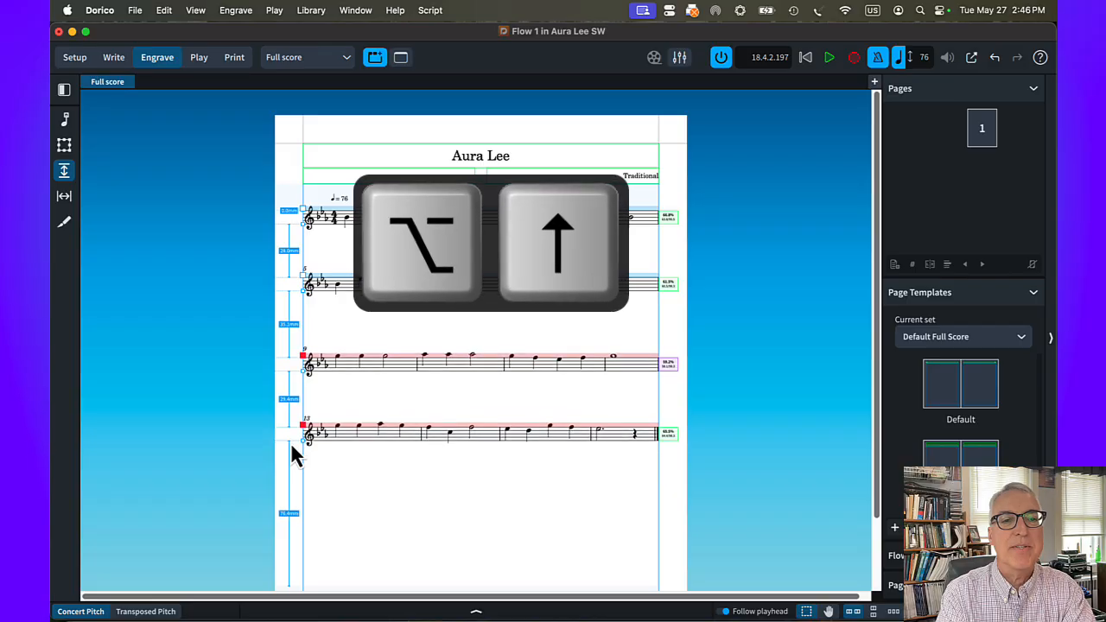
key(alt+Up)
key(alt+Up)
key(alt+Down)
key(alt+Down)
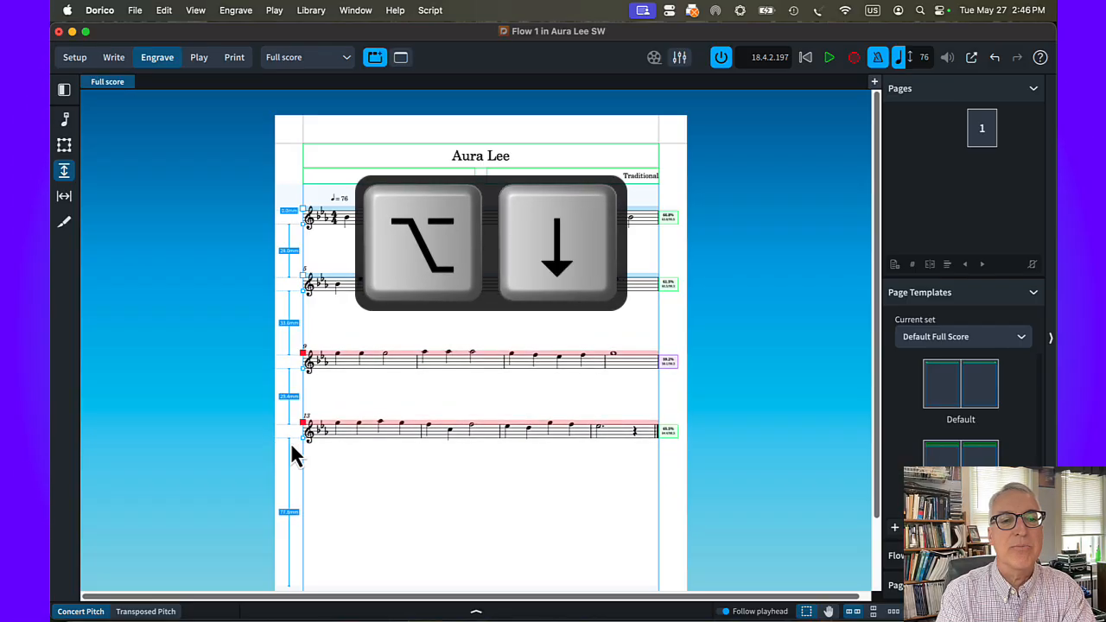
key(alt+Down)
key(alt+Down)
key(alt+Down)
key(alt+Down)
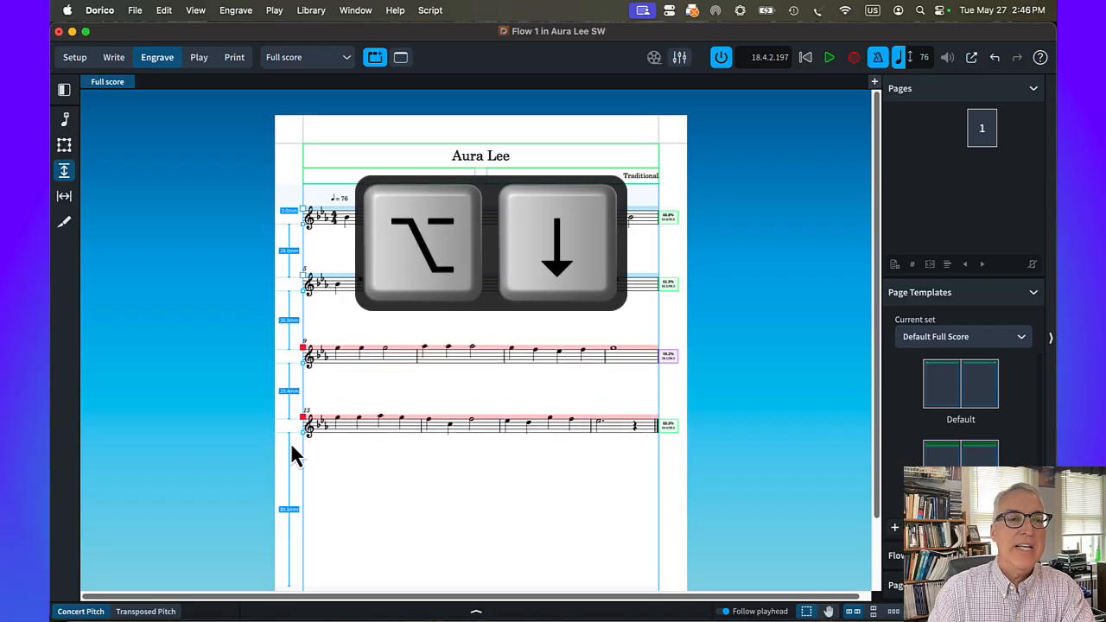
Step: Select all four staff handles, lower the bar 13 system to a gap of about 31 mm, and preview the page without frames
drag(428, 486, 278, 174)
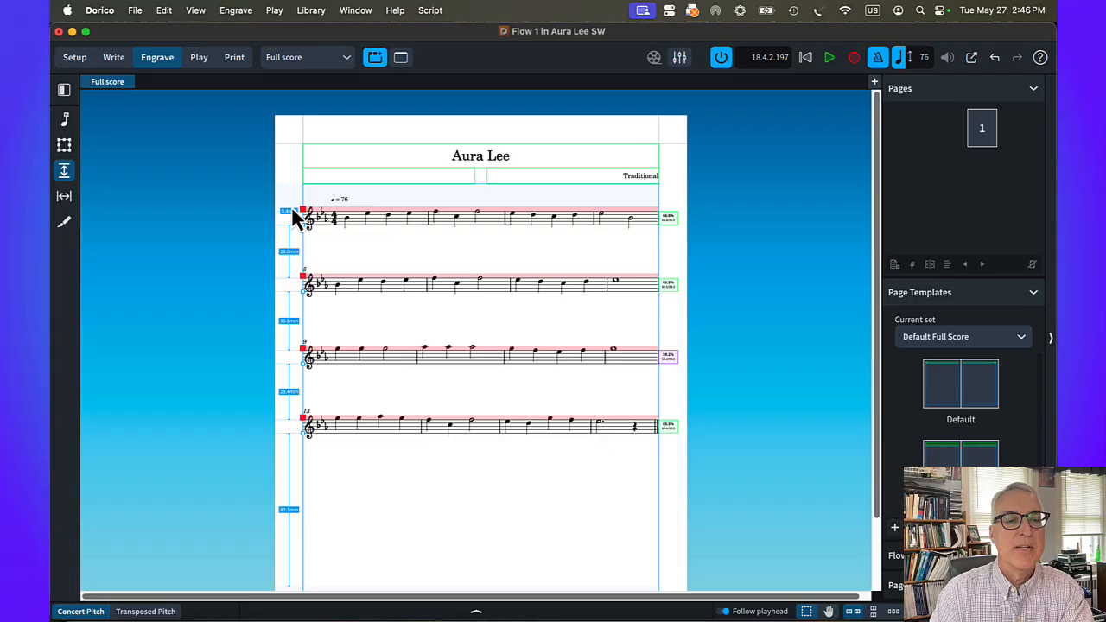
key(grave)
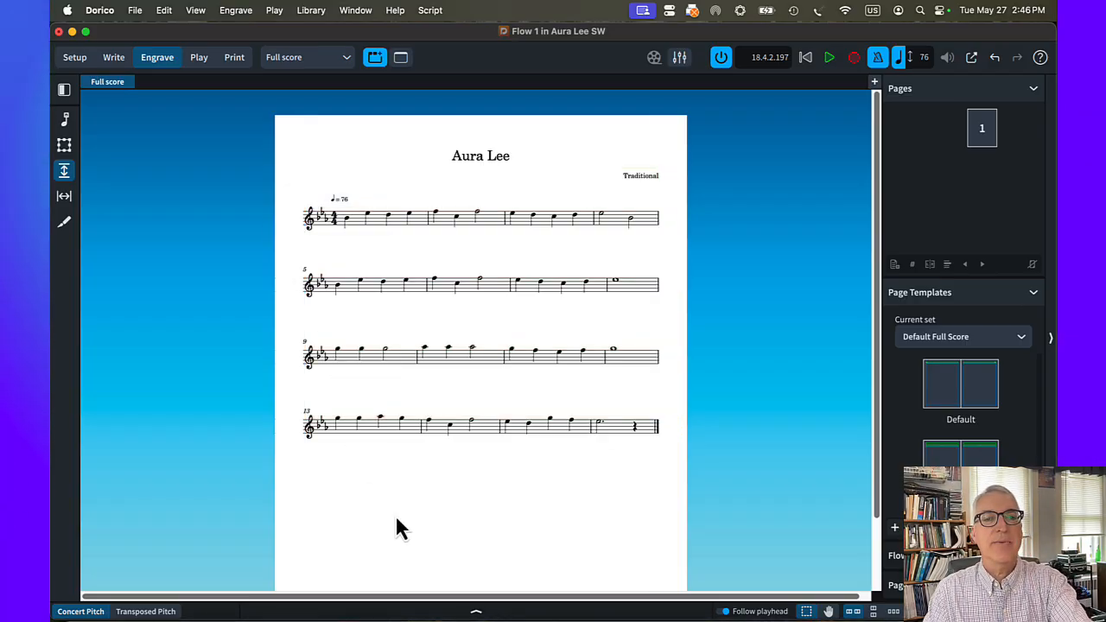
key(grave)
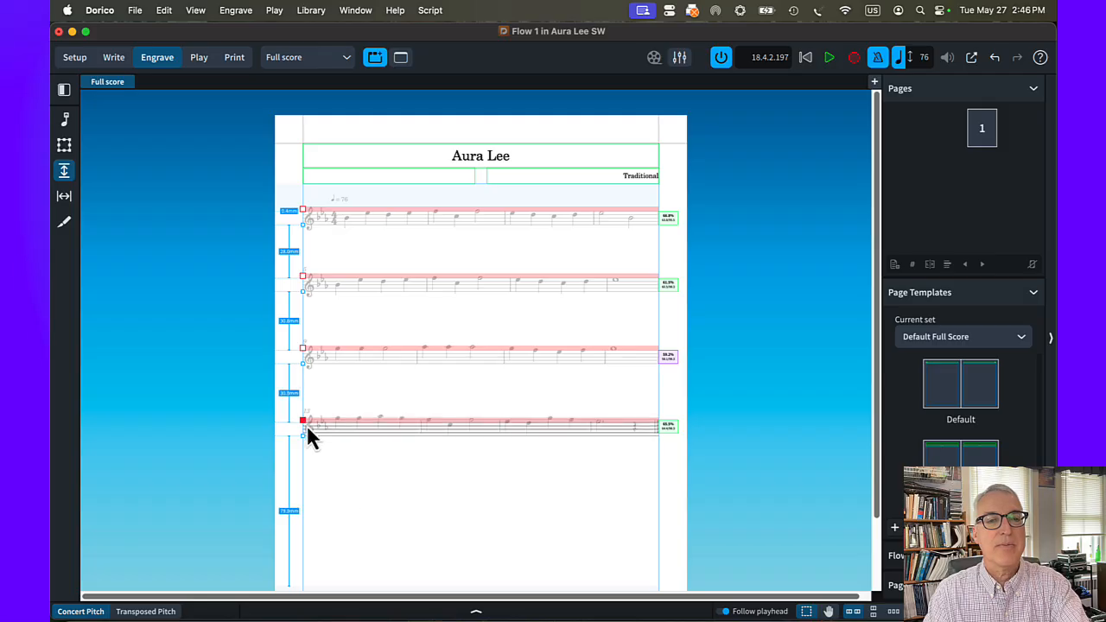
key(grave)
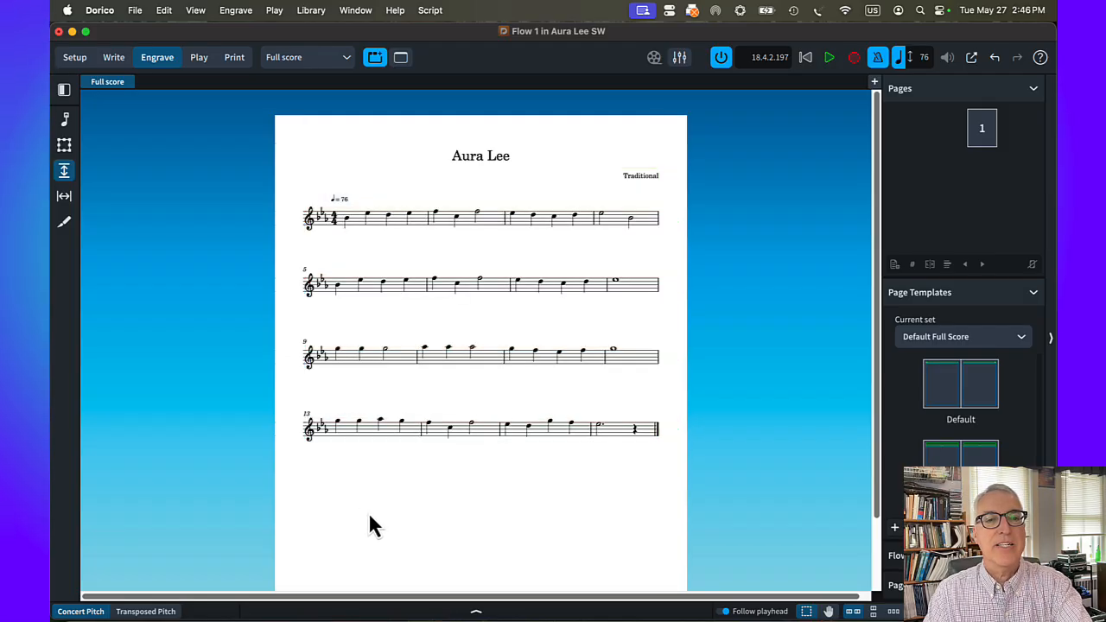
key(grave)
Step: Return to Write mode and save the project
click(114, 61)
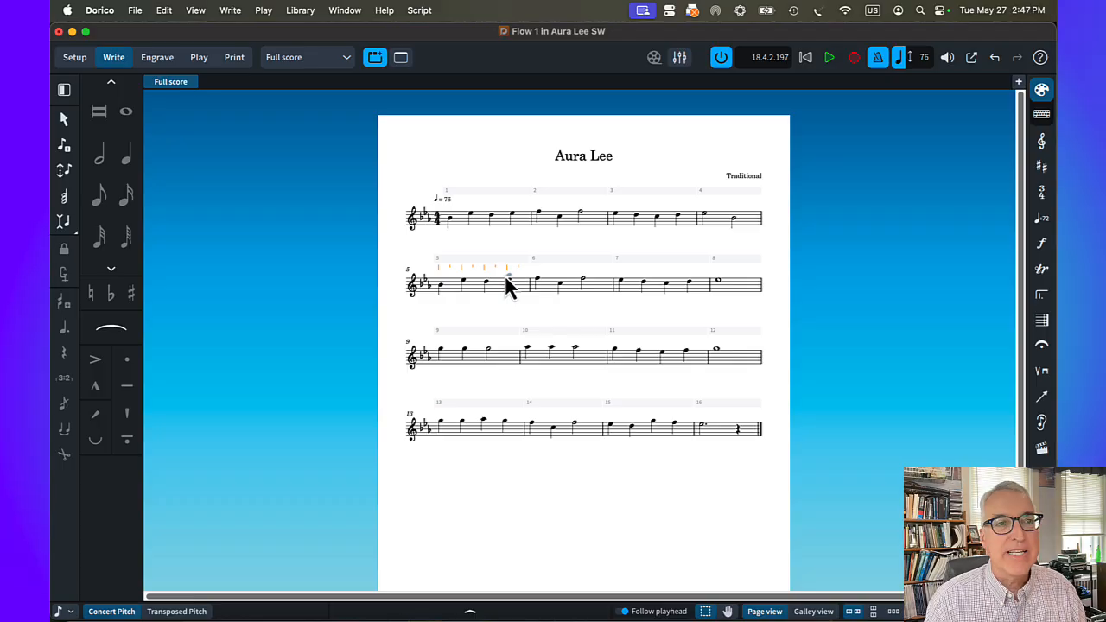
click(136, 12)
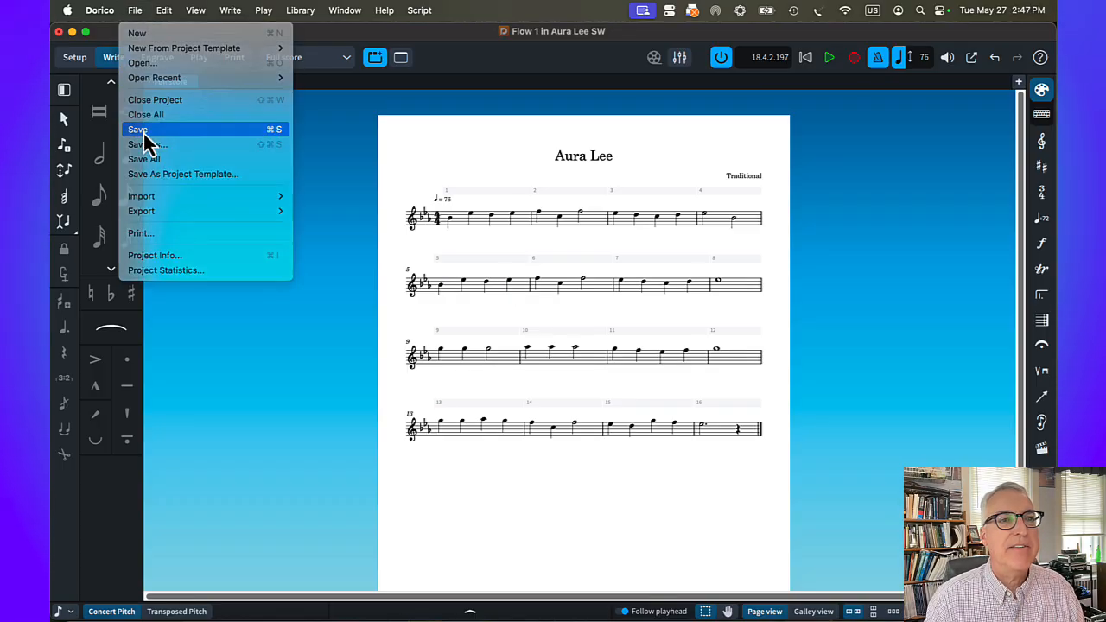
click(142, 132)
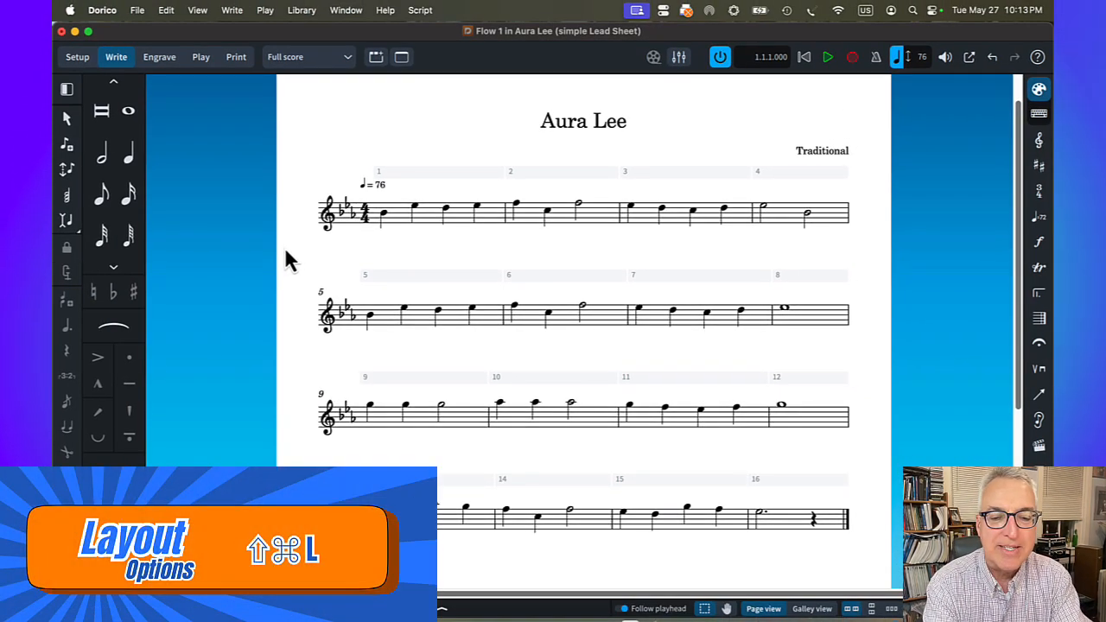
Step: In the Full score's Layout Options, show bar numbers below the bottom staff of each system instead of above the top staff
key(shift+super+l)
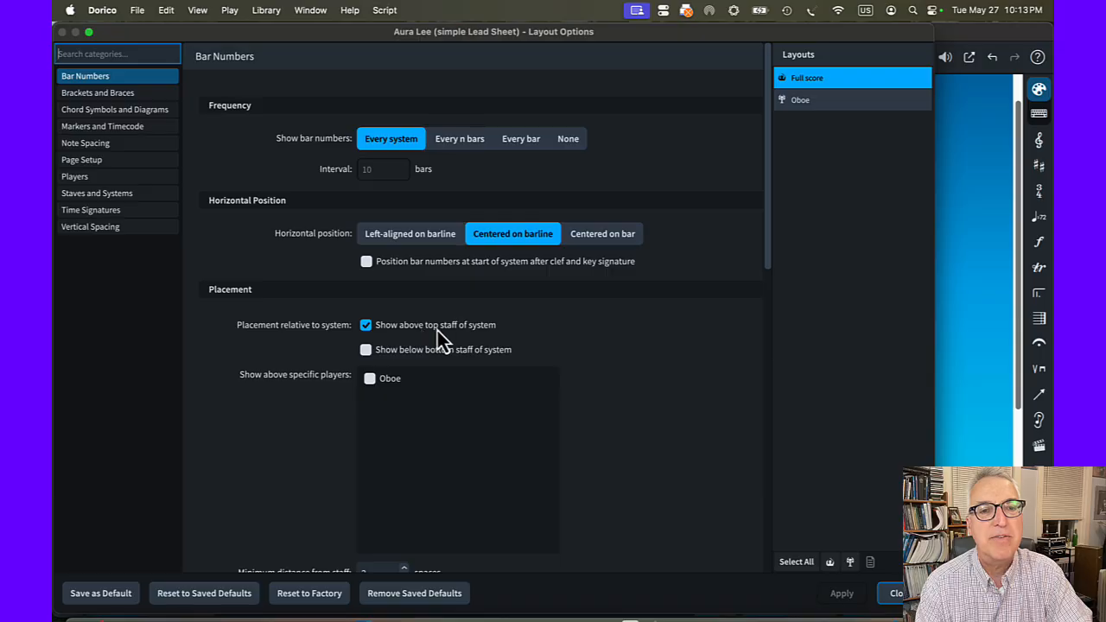
click(366, 350)
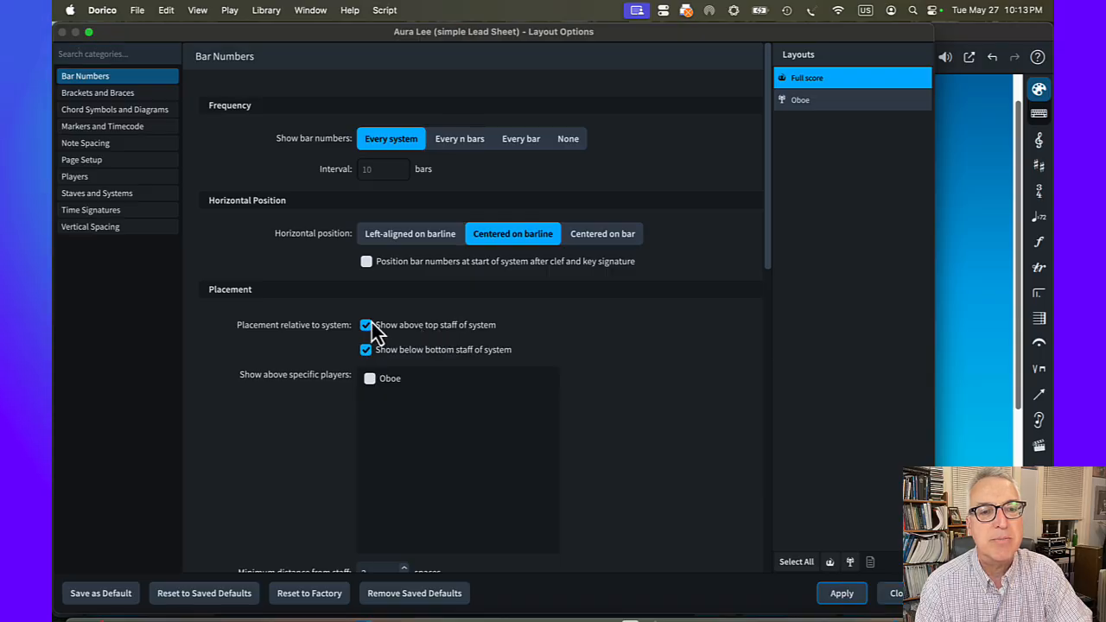
click(366, 325)
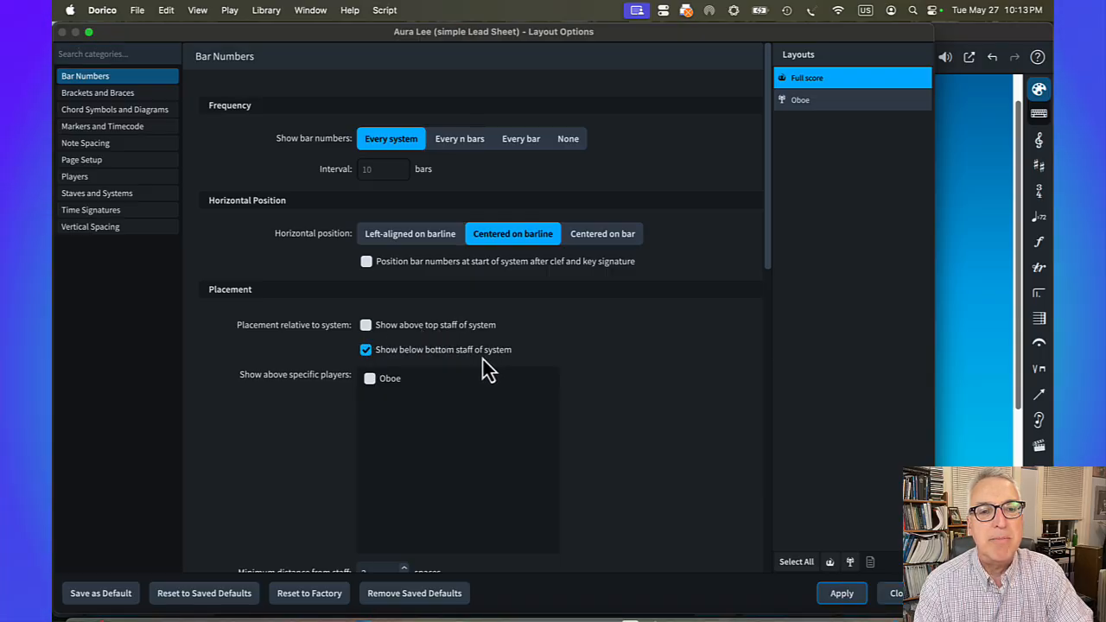
click(840, 593)
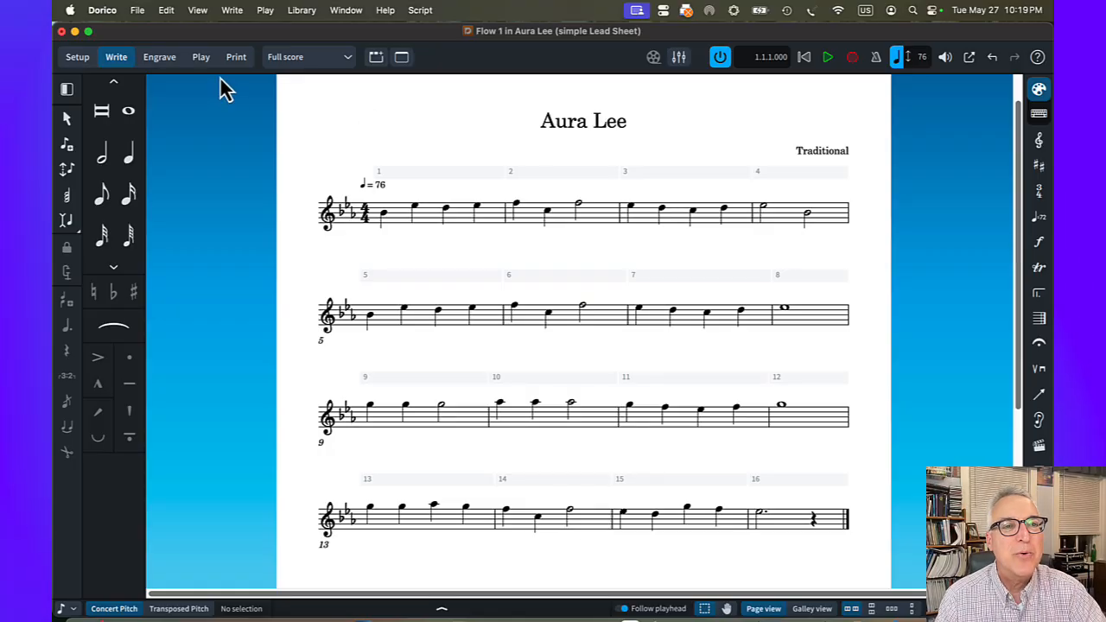
Step: View the oboe track in Play mode and return to Write mode
click(201, 57)
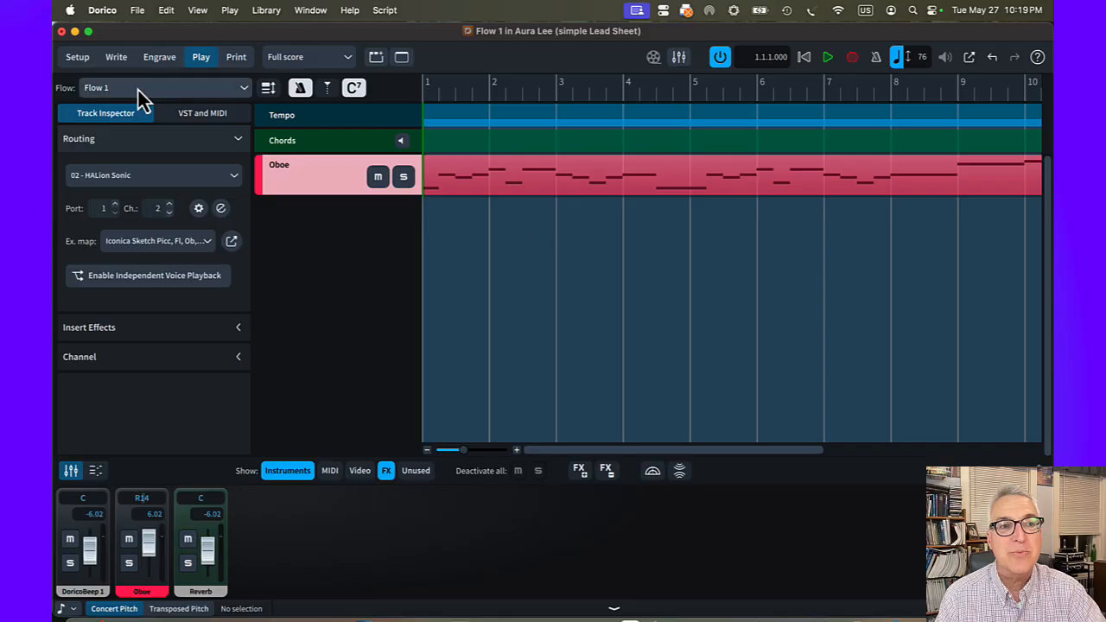
click(117, 58)
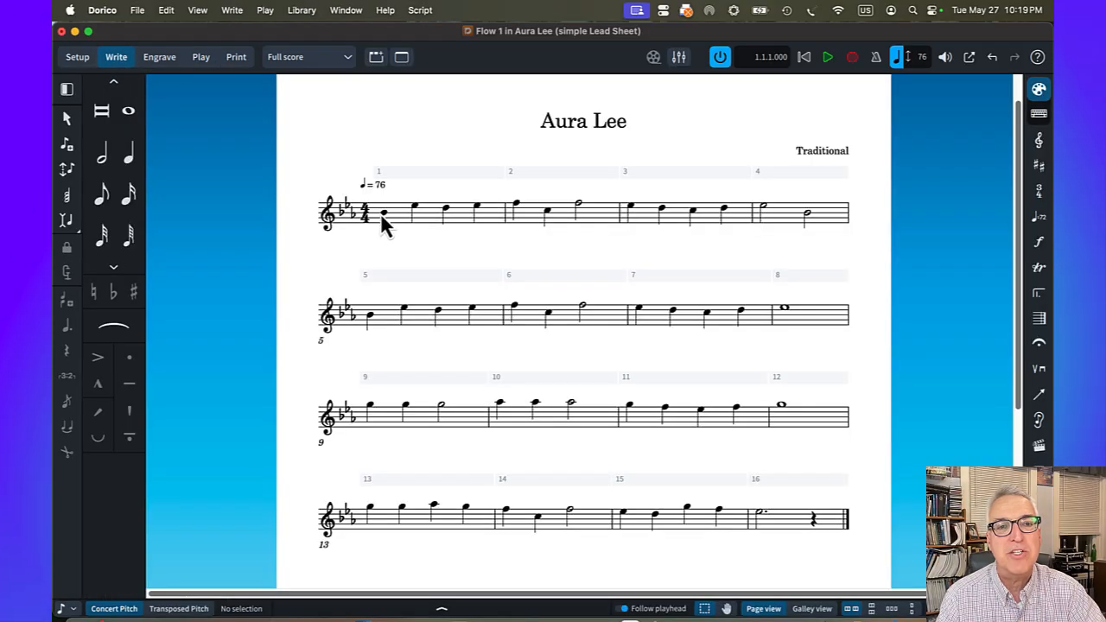
Step: Play back the score from the first note of bar 1, and again from the first note of bar 9
click(385, 216)
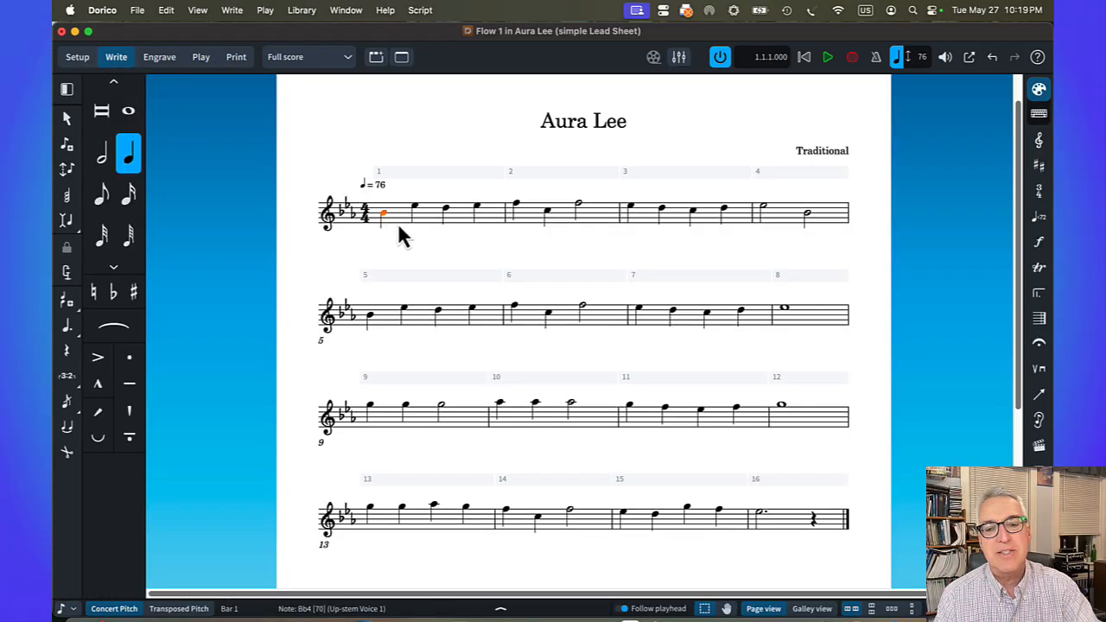
key(p)
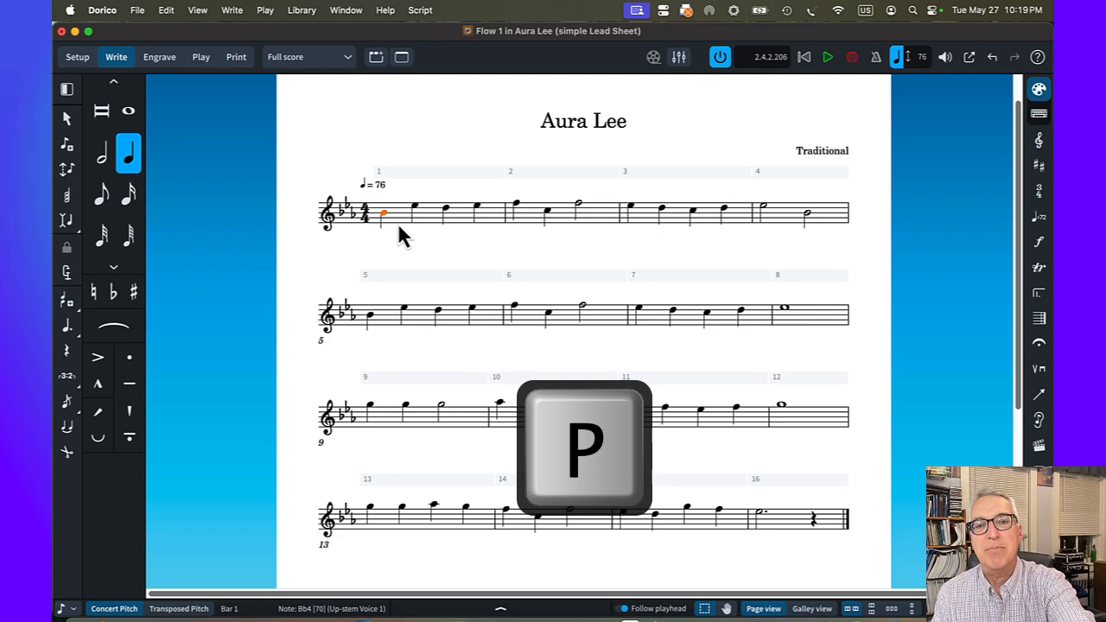
key(space)
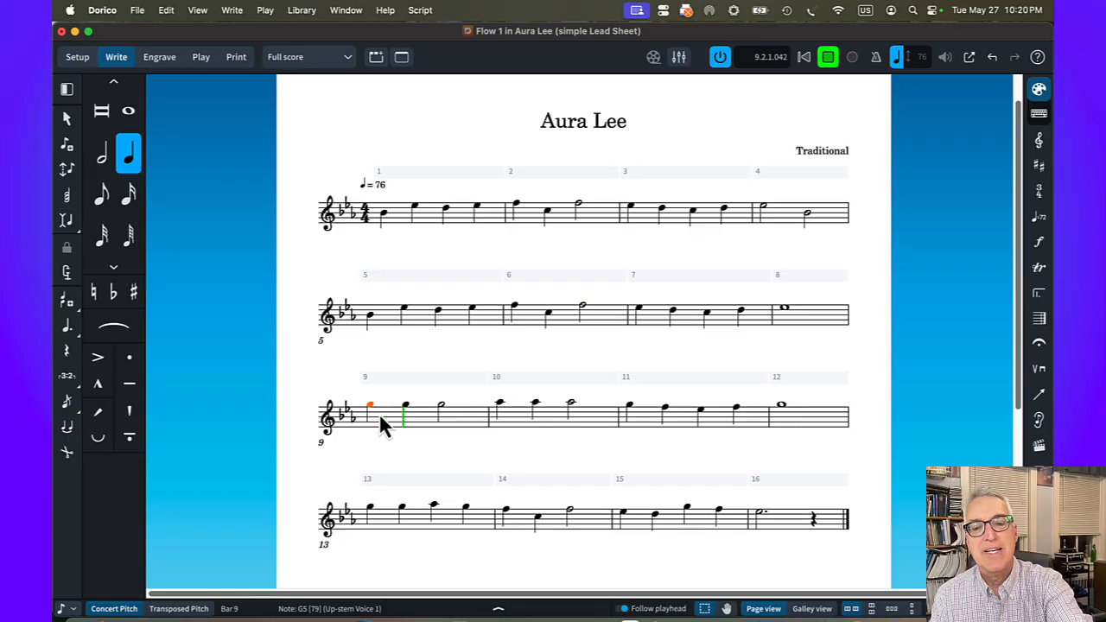
key(space)
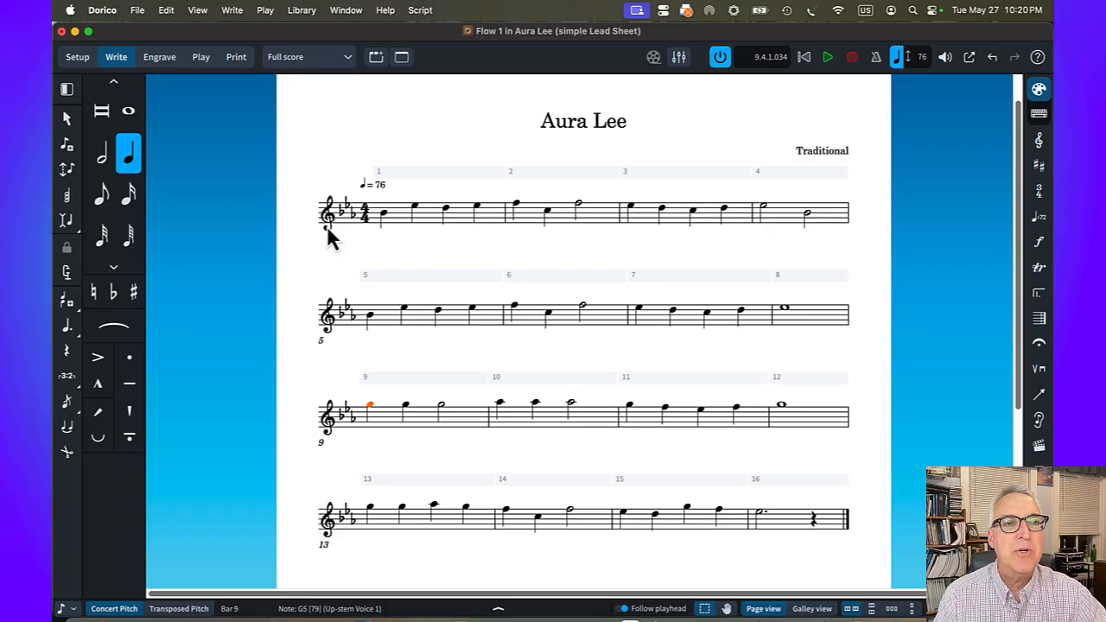
Step: Switch to Print mode for the Full score and look through the available printers
click(240, 61)
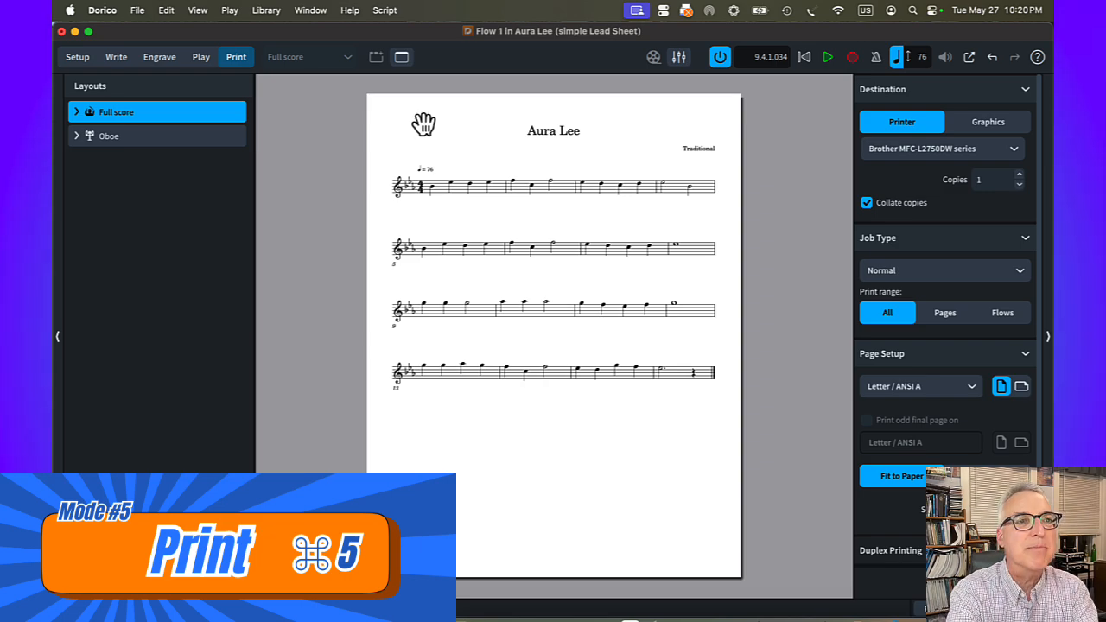
key(super+2)
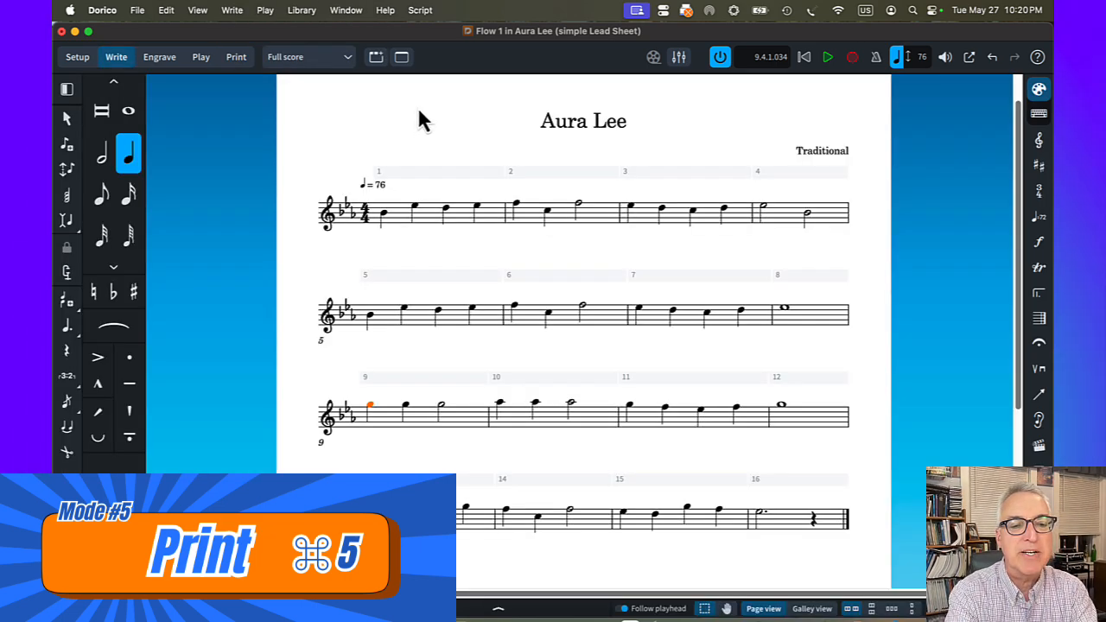
key(super+5)
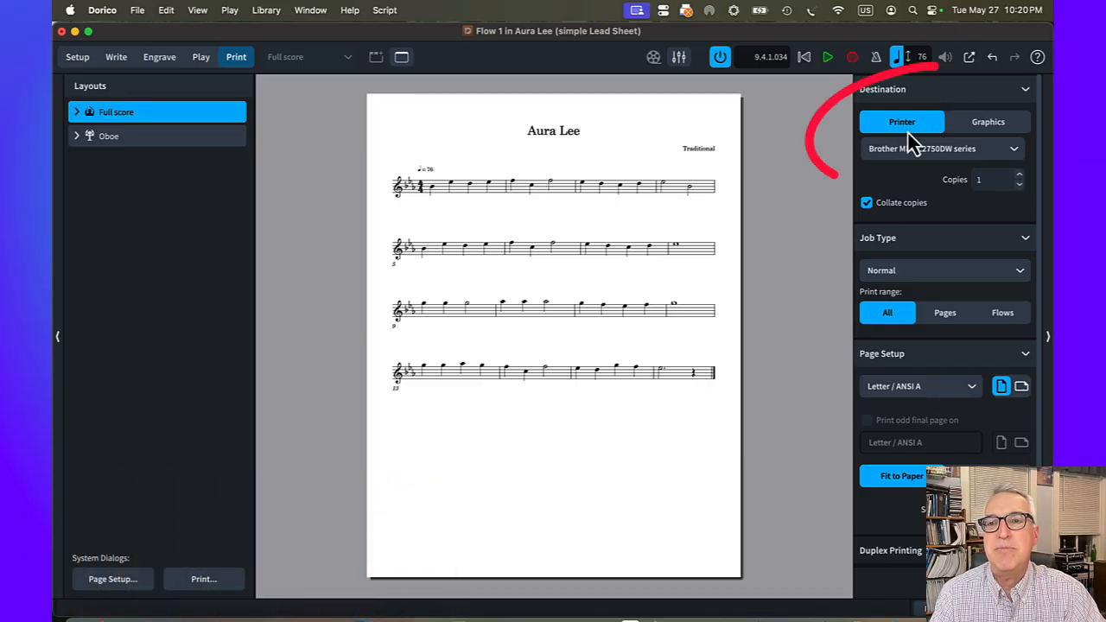
click(903, 149)
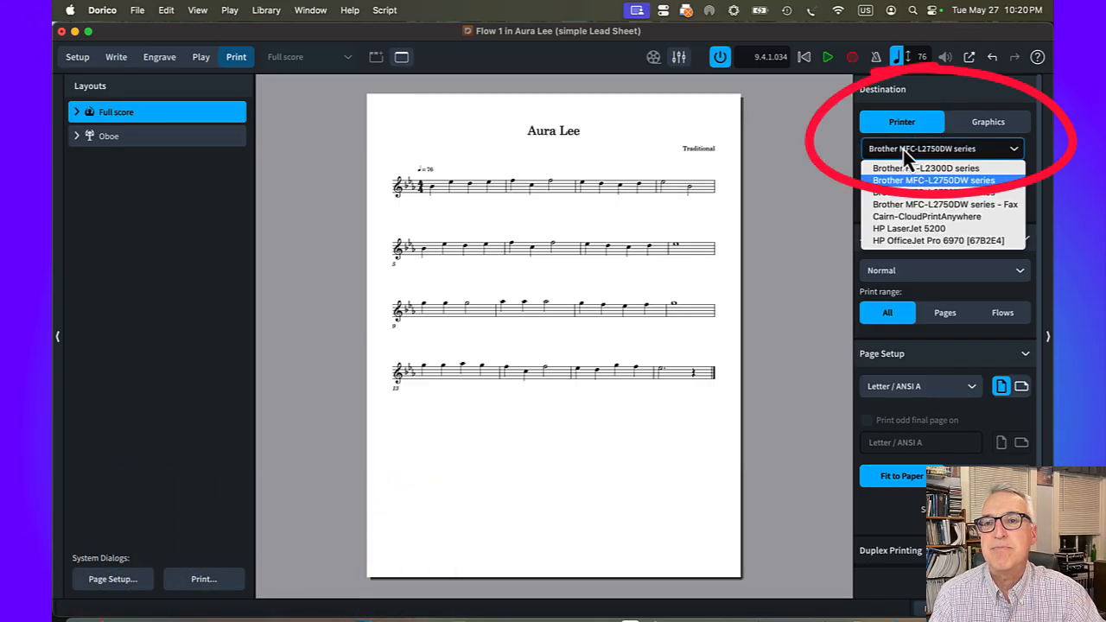
click(903, 150)
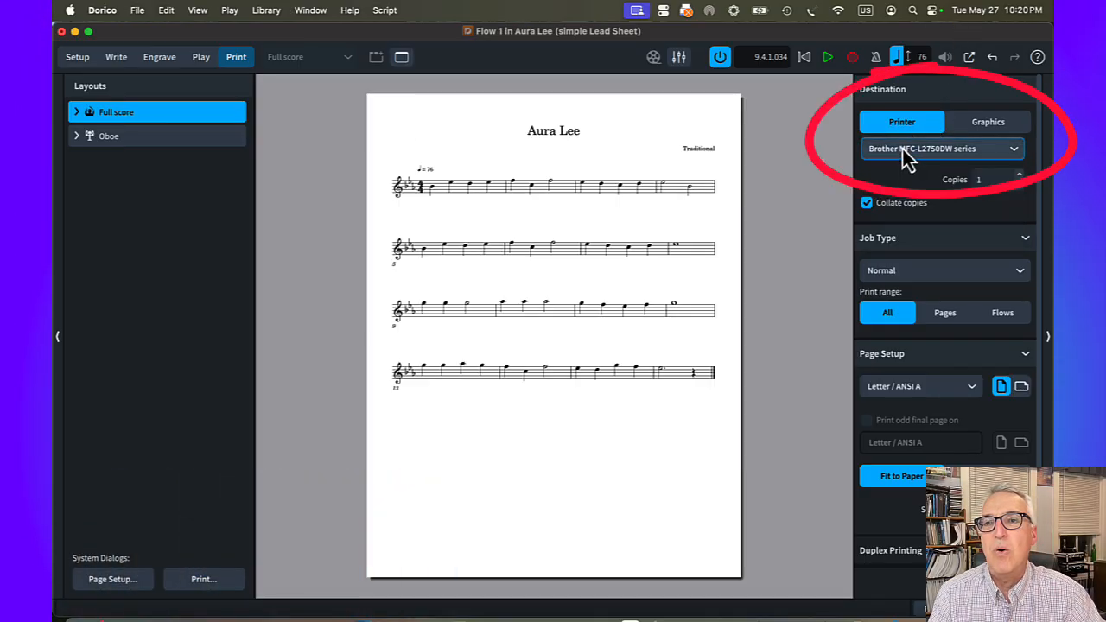
Step: Set the Full score's output destination to Graphics in PDF format
click(986, 126)
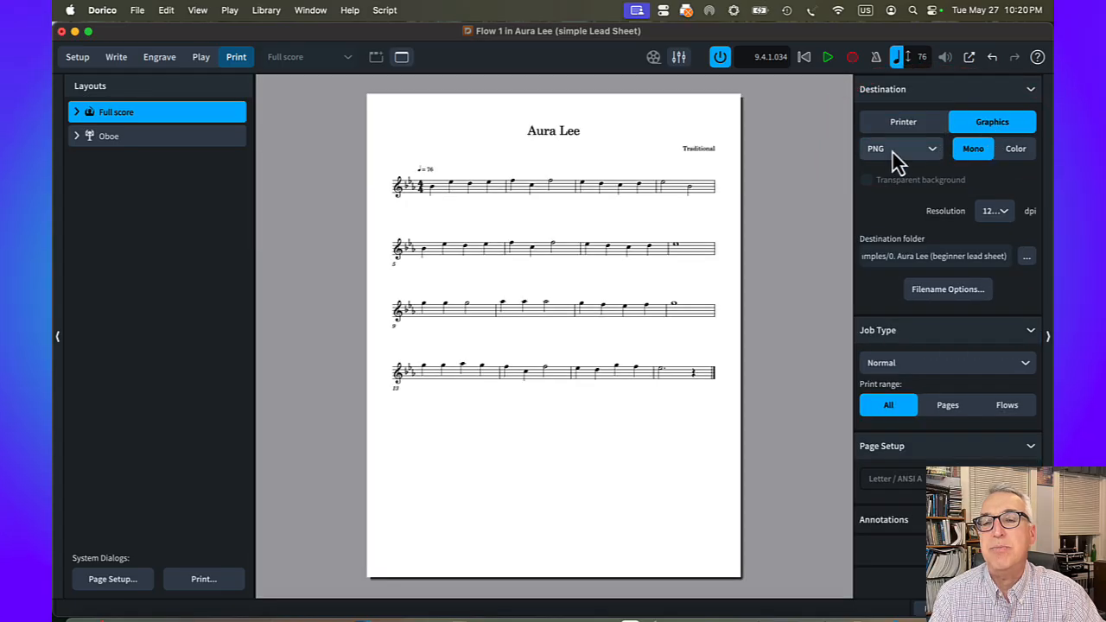
click(894, 155)
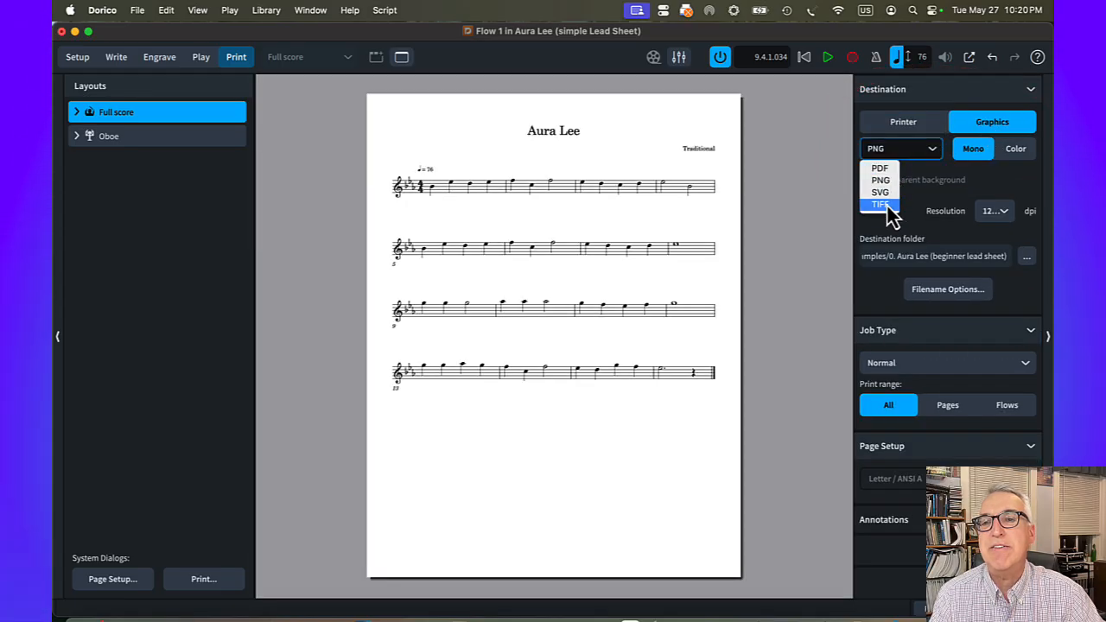
click(889, 172)
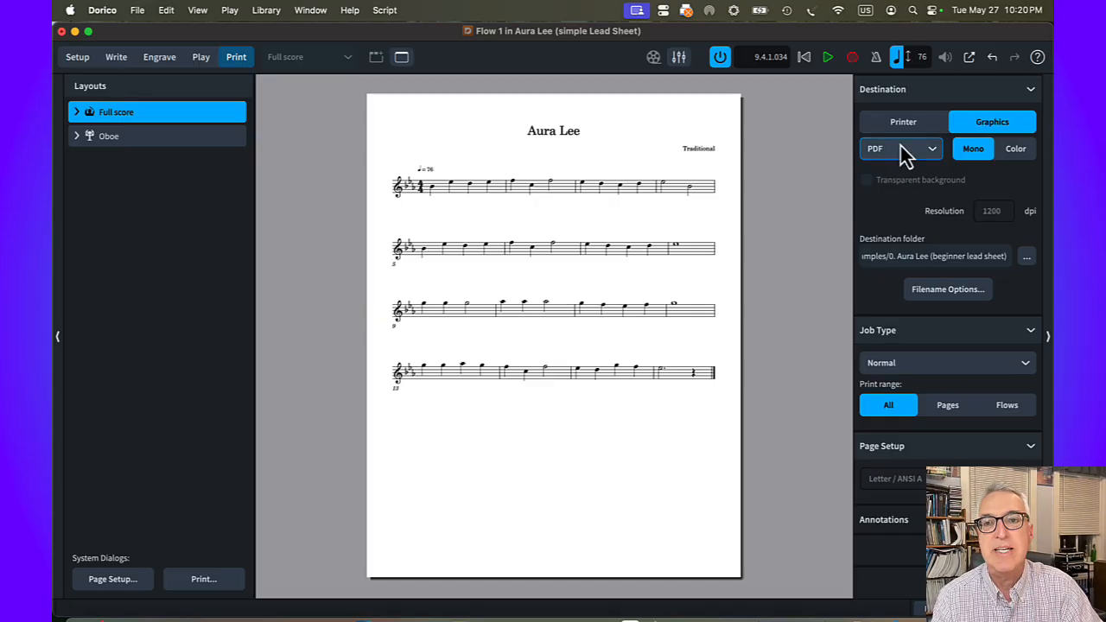
Step: Switch the destination back to Printer and review the printer choices, keeping the Brother MFC-L2750DW series
click(902, 123)
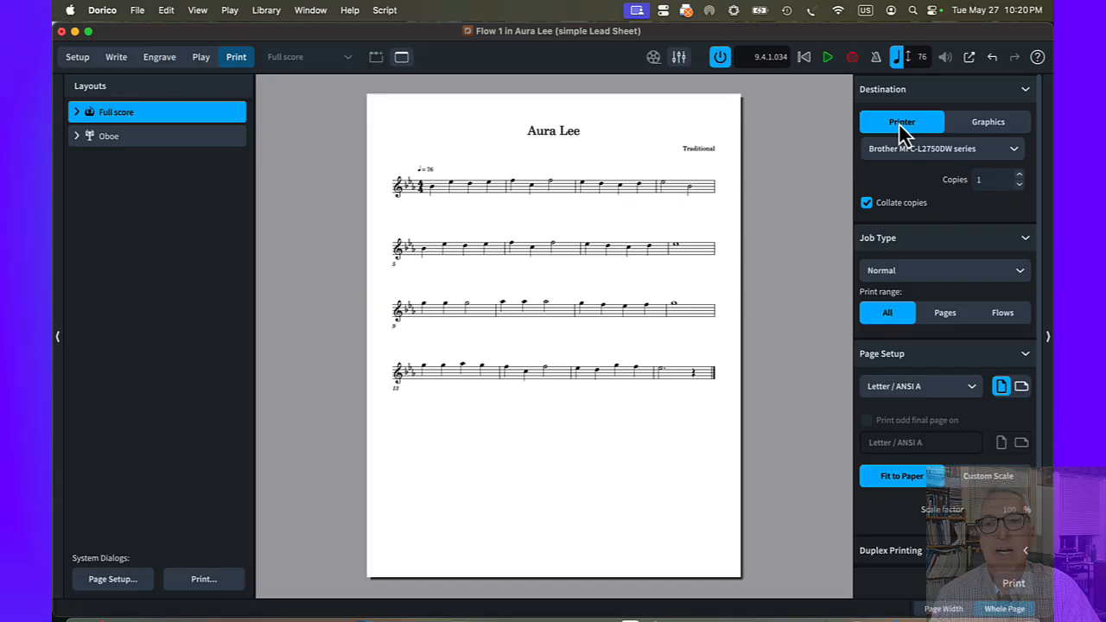
click(903, 150)
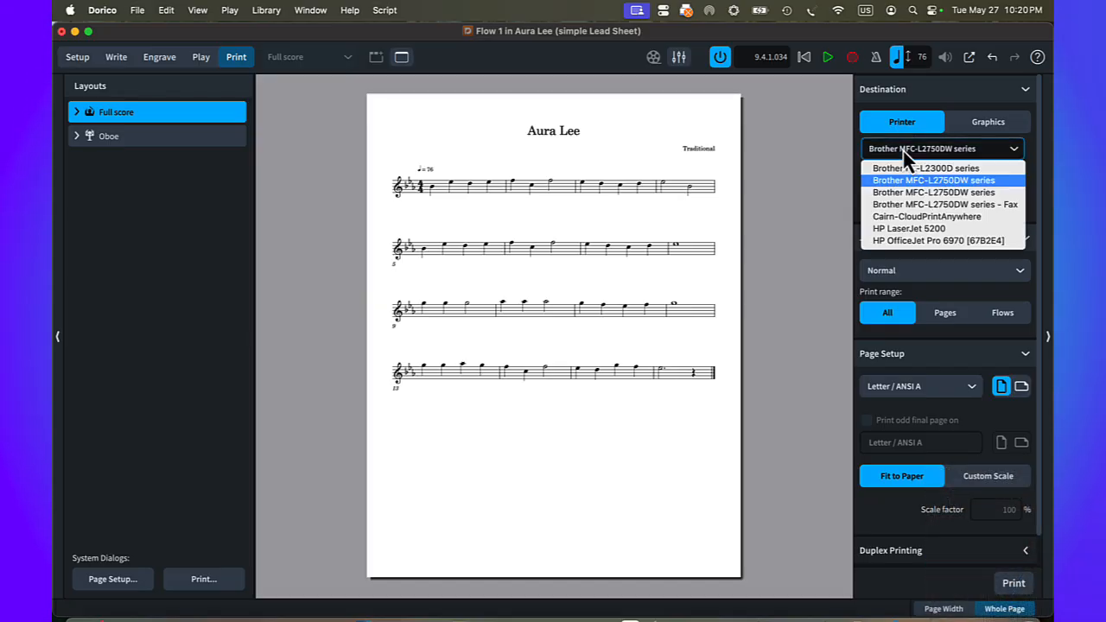
click(905, 150)
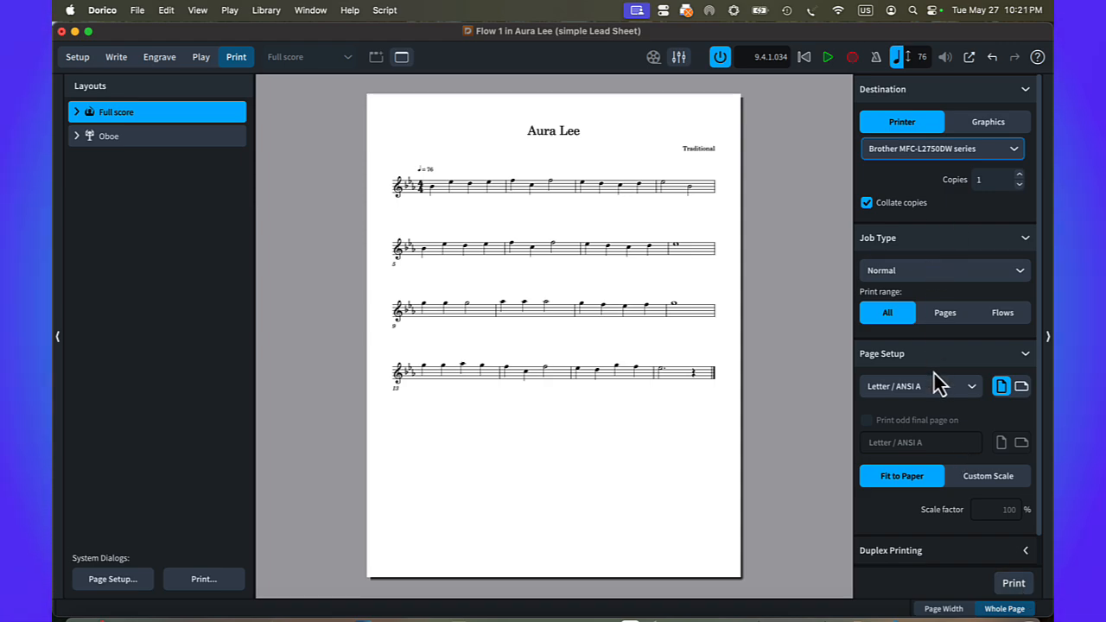
Step: Set the output to PDF graphics again and choose the Desktop as the destination folder
click(975, 123)
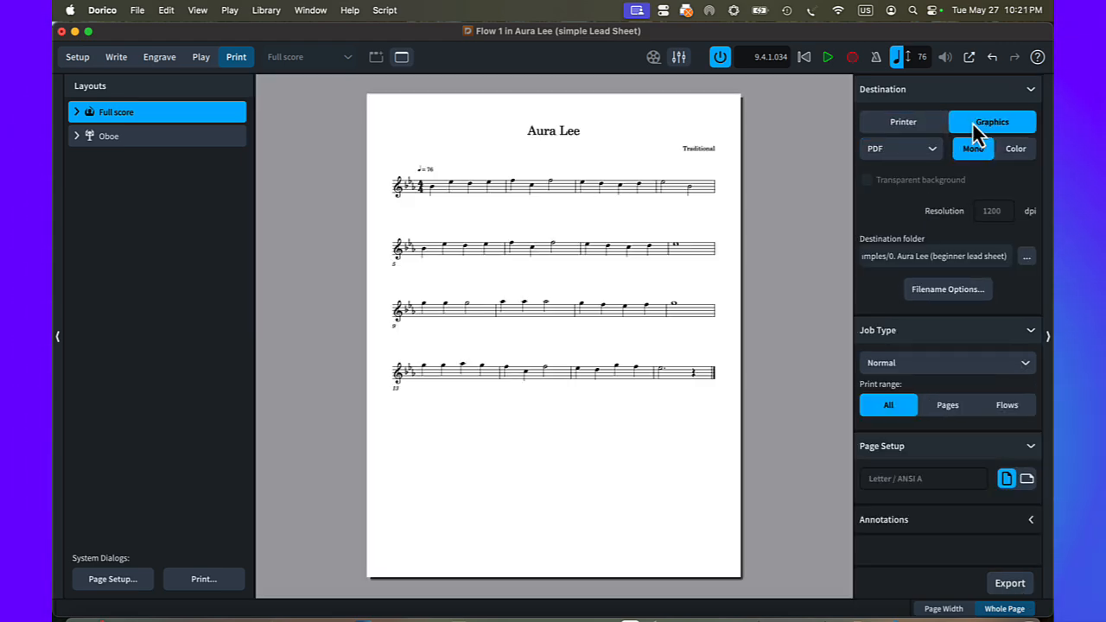
click(895, 151)
click(887, 171)
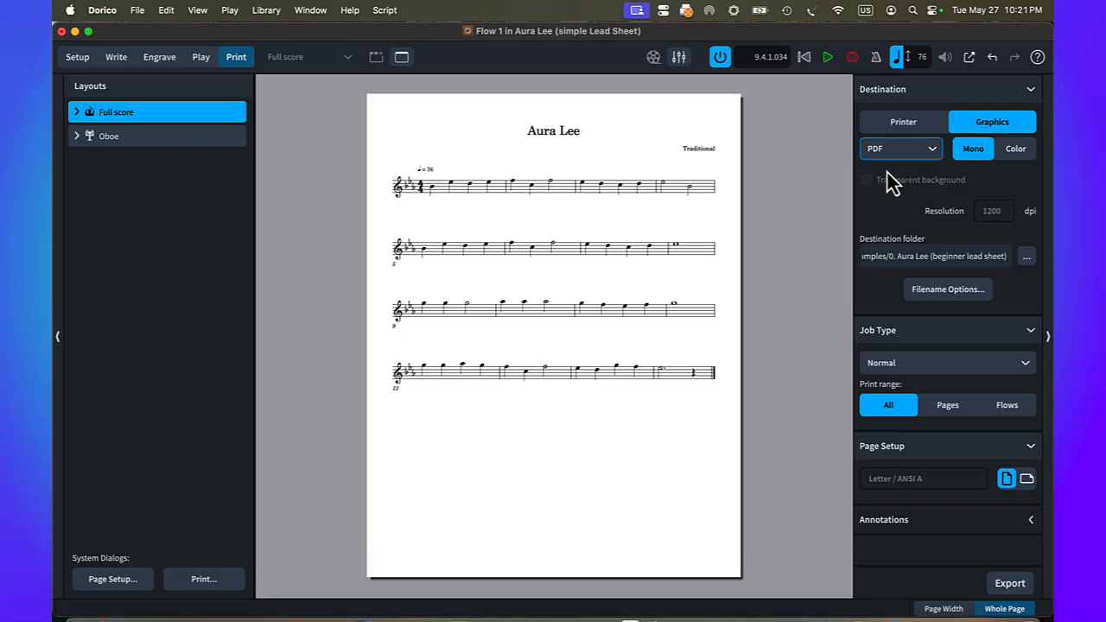
click(1027, 257)
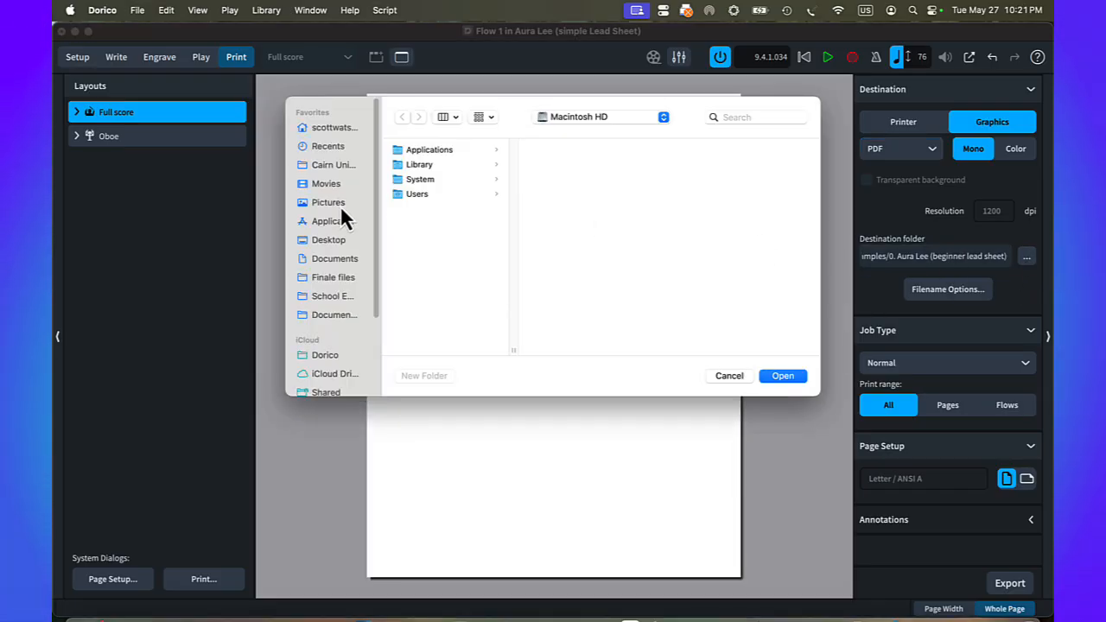
click(319, 240)
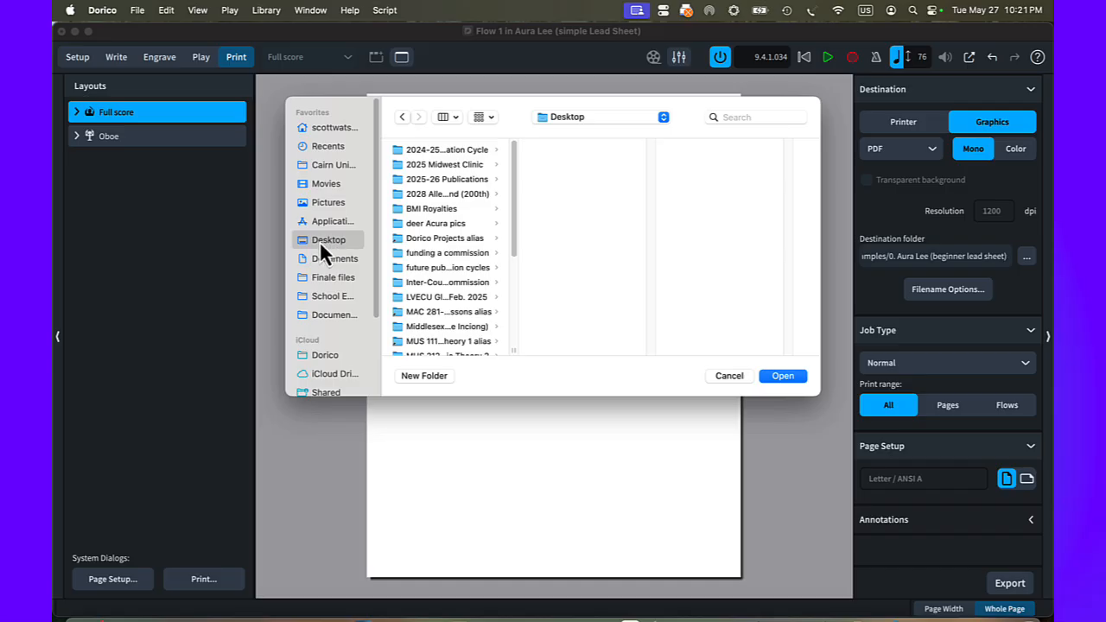
click(775, 377)
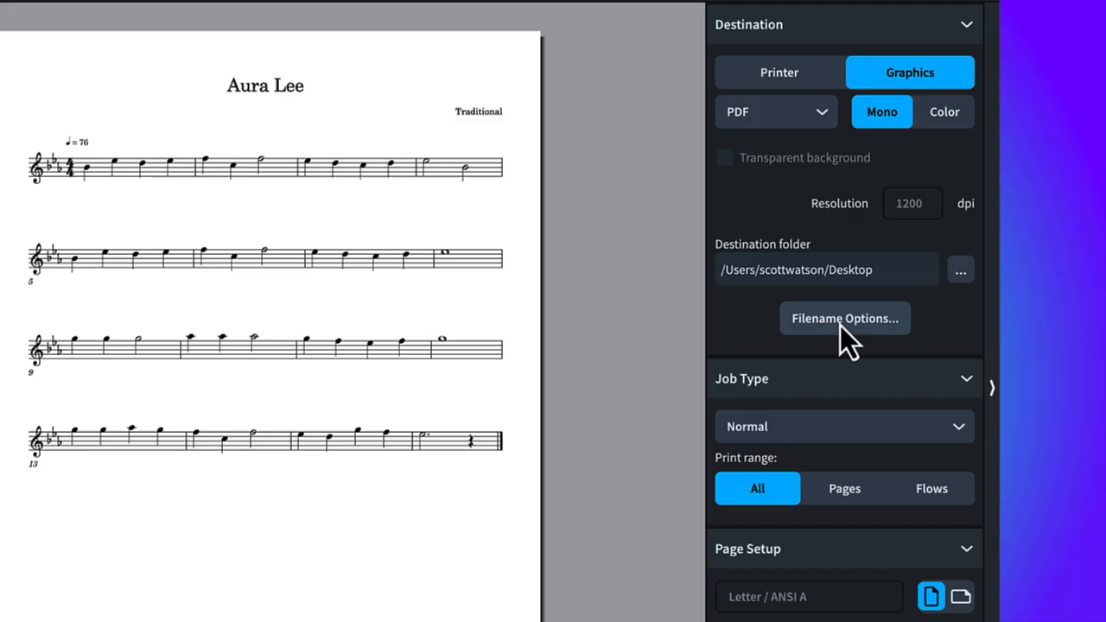
Step: Review the PDF file name recipe, accept it as $n - $l - $t, and export the Full score
click(784, 339)
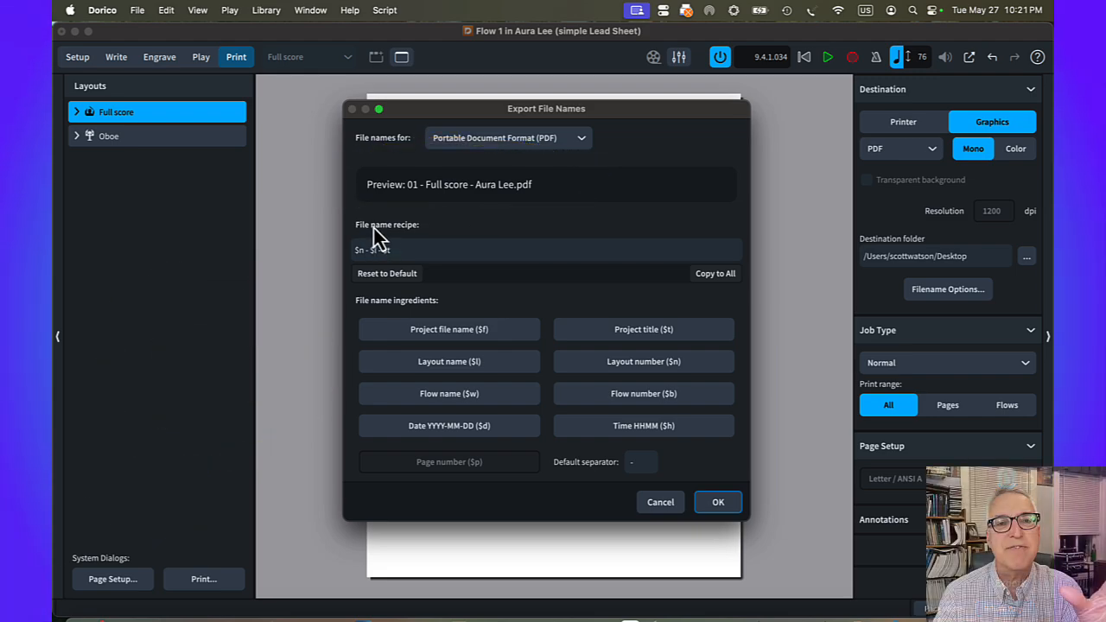
click(396, 249)
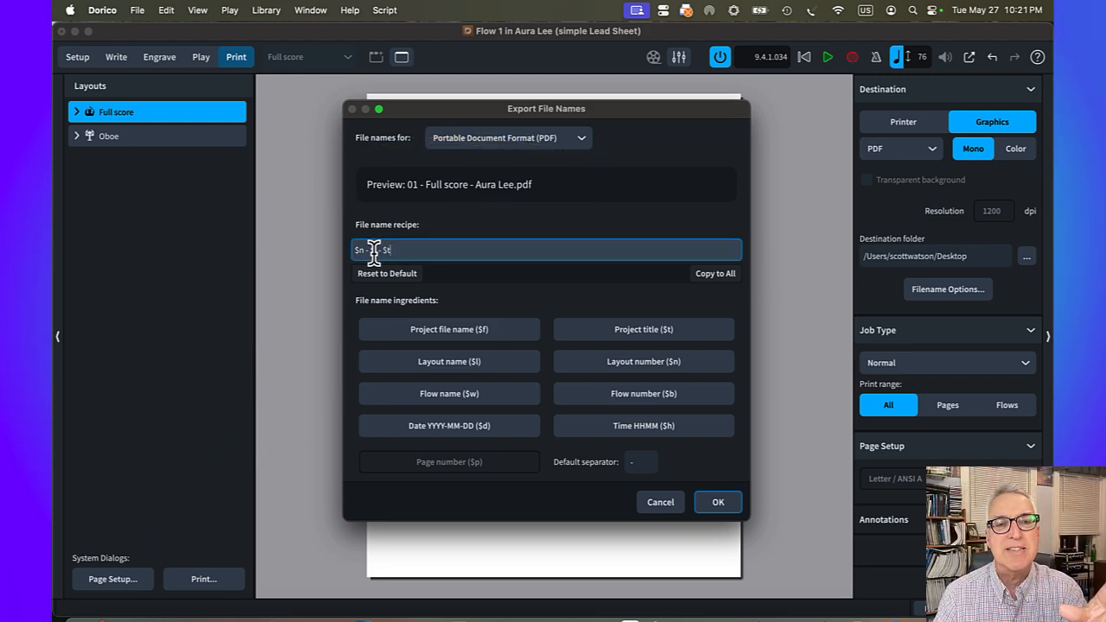
click(393, 251)
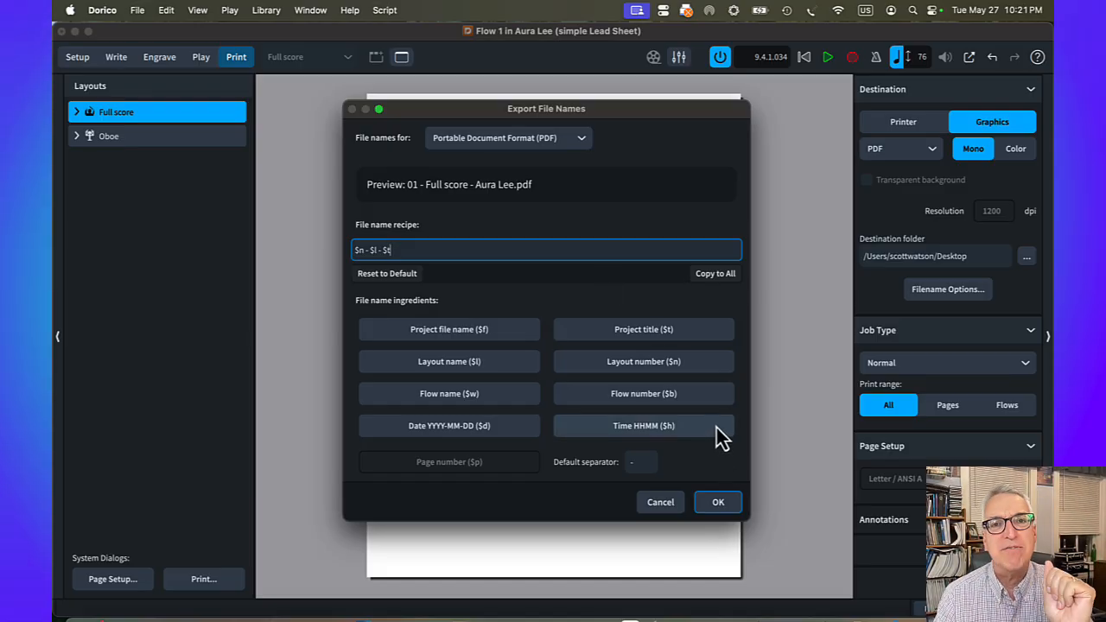
click(725, 504)
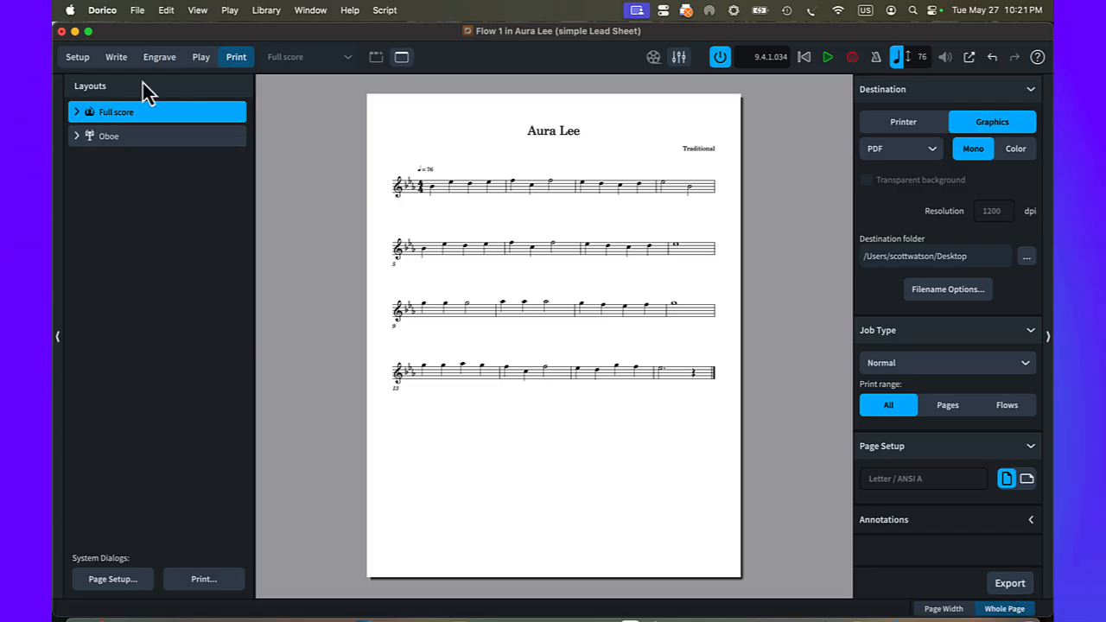
Step: Minimize the score window, close the Finder window and move the exported PDF to an open area of the desktop
click(74, 32)
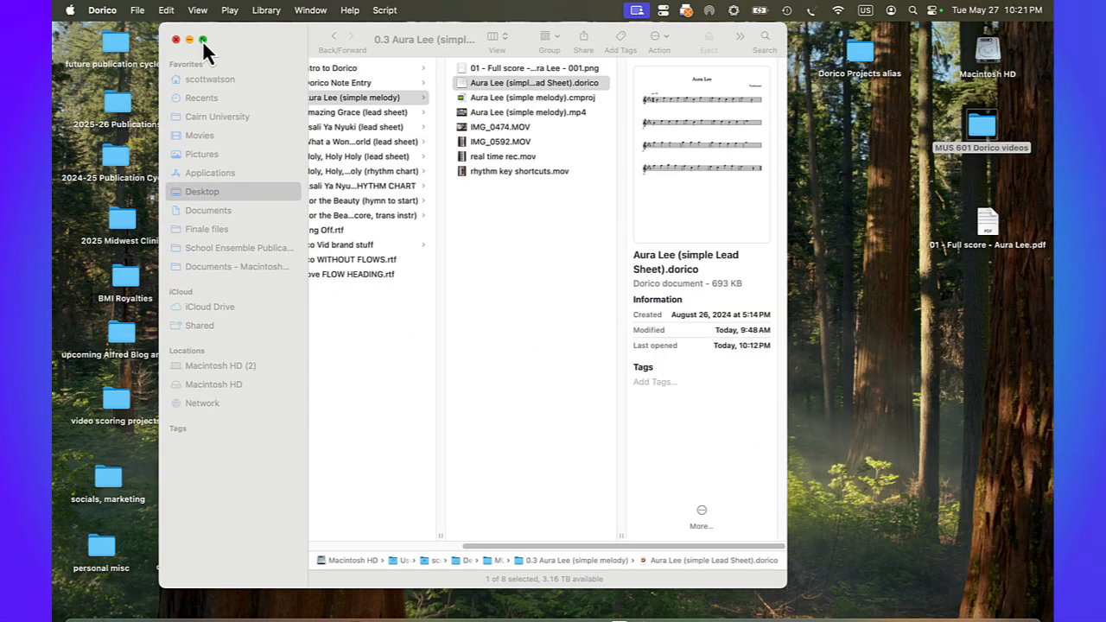
click(178, 41)
drag(982, 205, 657, 358)
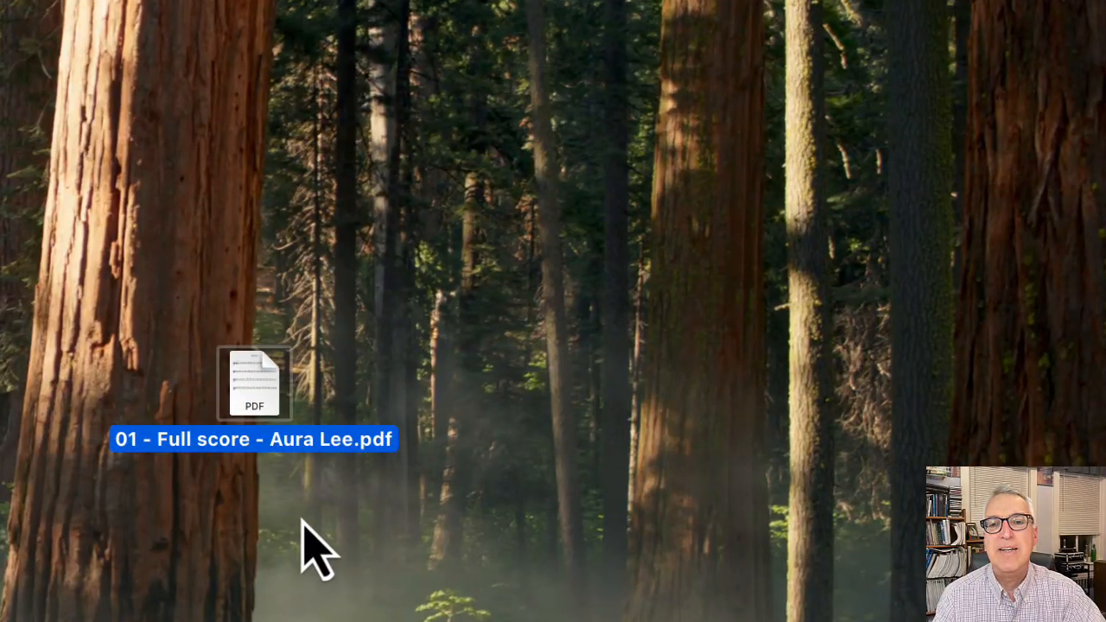
Step: Rename the exported full score PDF on the desktop, starting the name with AURA
click(247, 441)
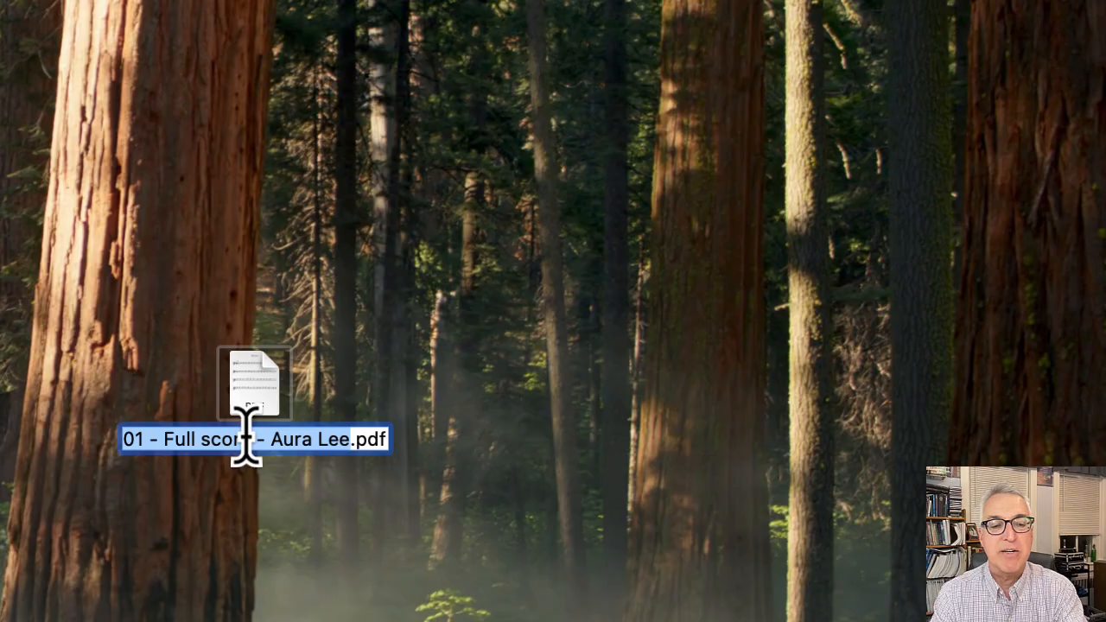
text(AURA)
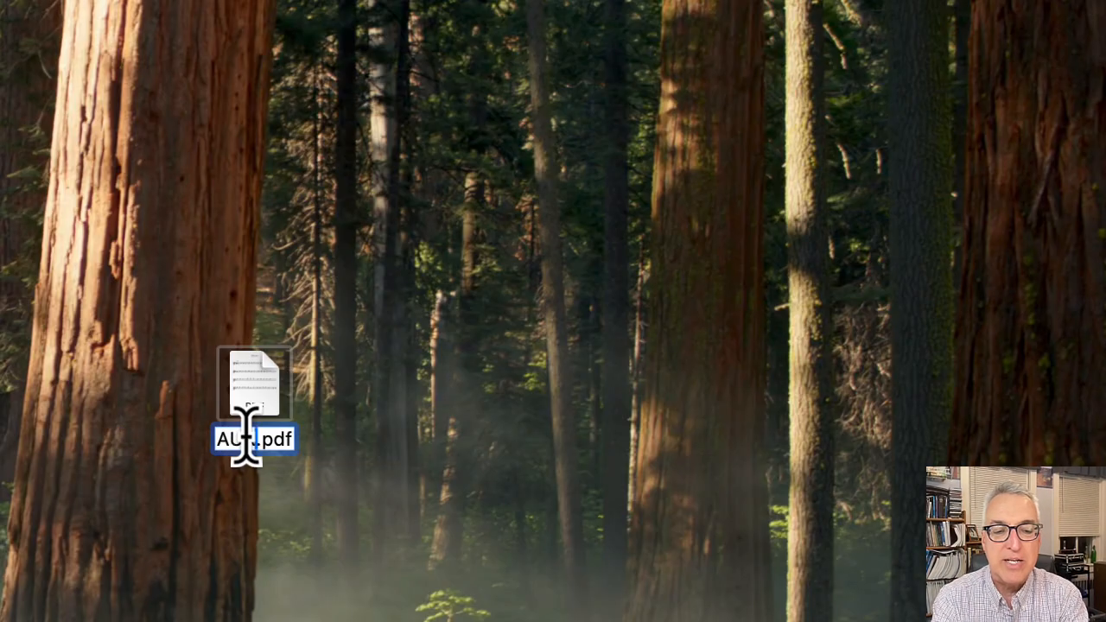